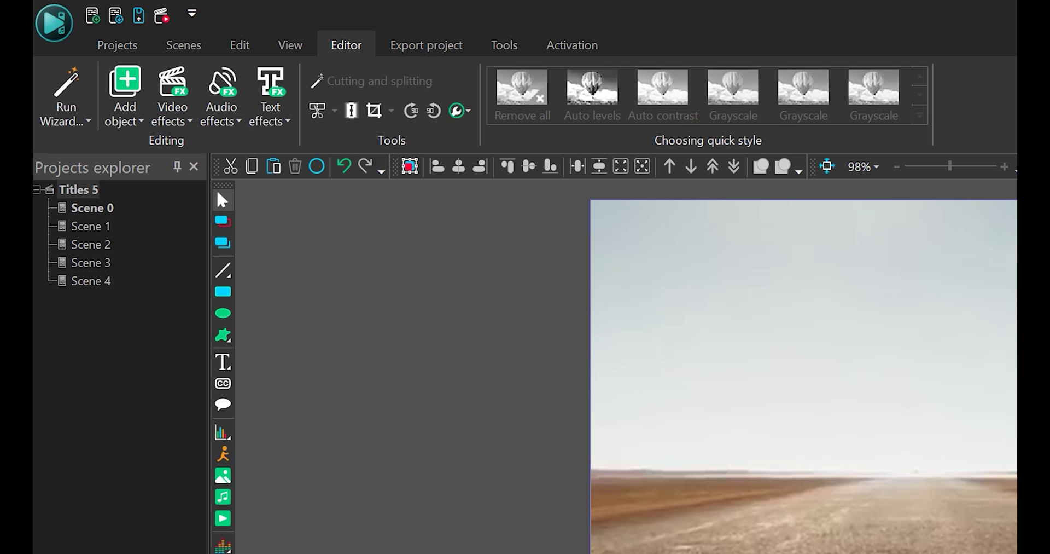
# Add a text object from the cursor position and draw its frame over most of the video, about 988 by 901 px
pyautogui.click(135, 106)
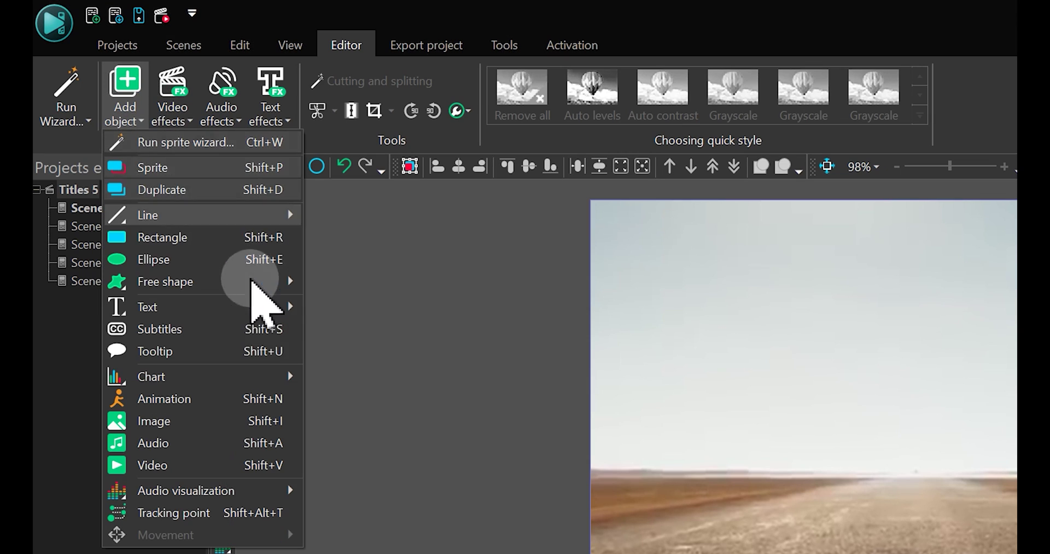
pyautogui.moveTo(277, 307)
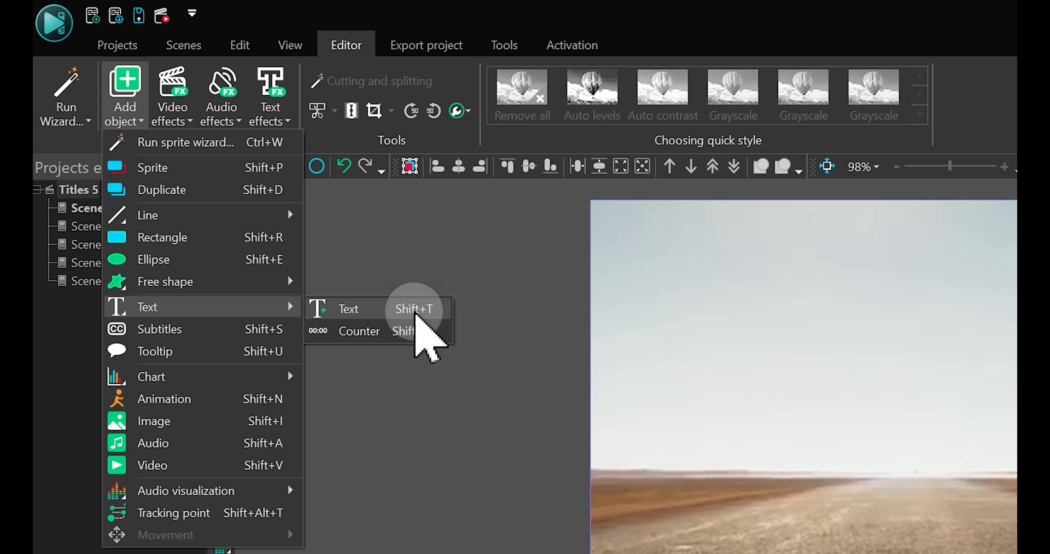
pyautogui.click(506, 7)
pyautogui.click(231, 358)
pyautogui.click(232, 361)
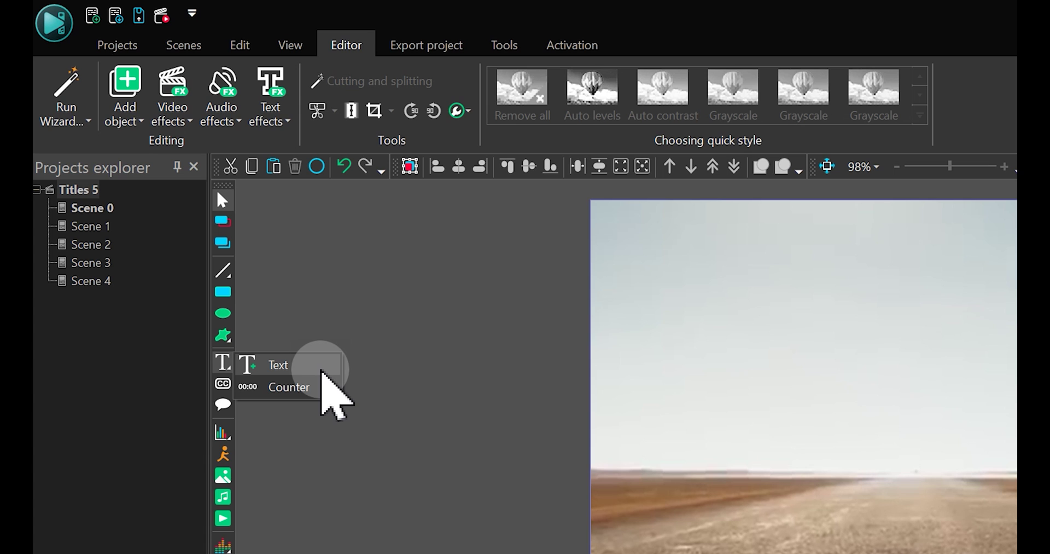
pyautogui.click(321, 372)
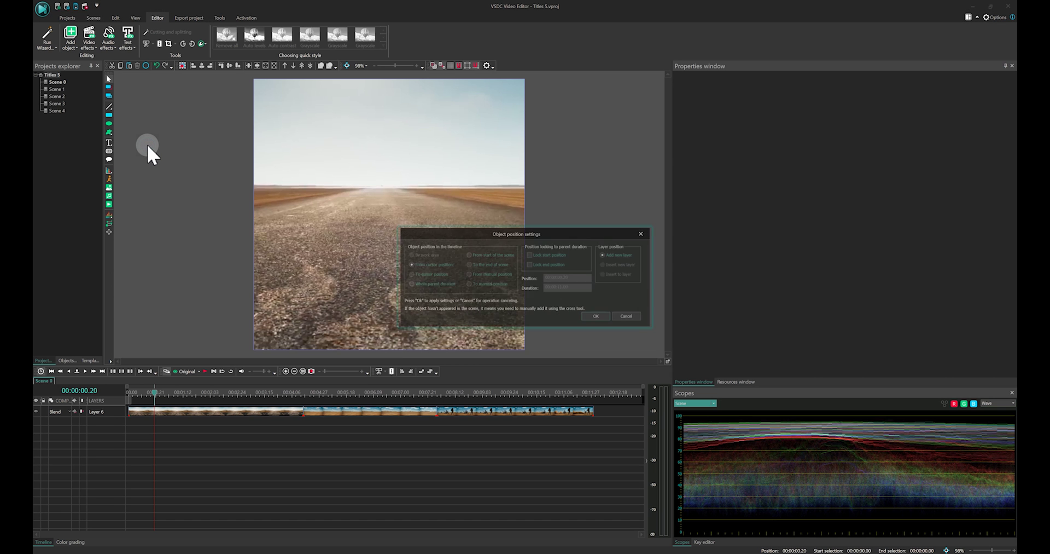
pyautogui.press('Return')
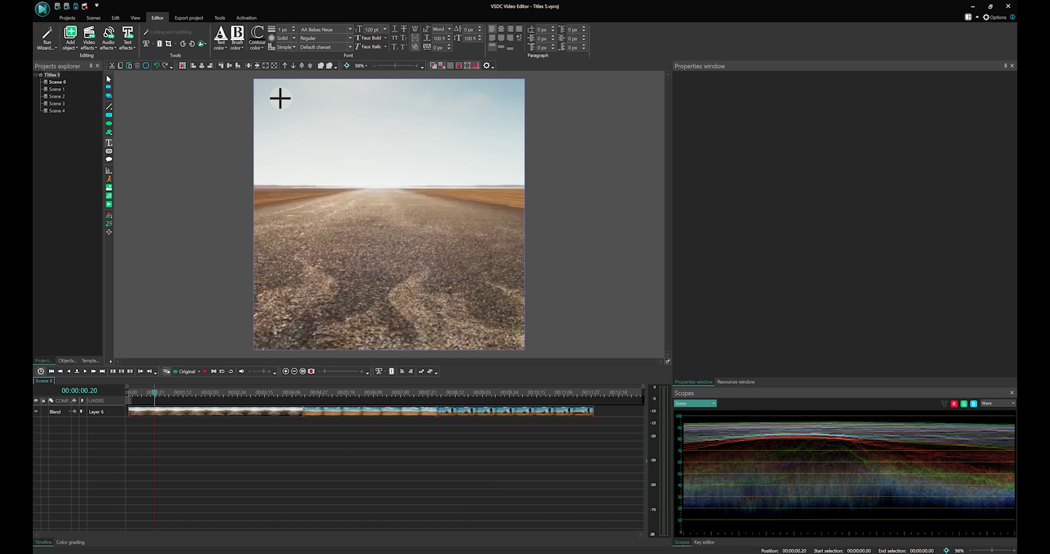
pyautogui.moveTo(264, 104); pyautogui.dragTo(461, 299)
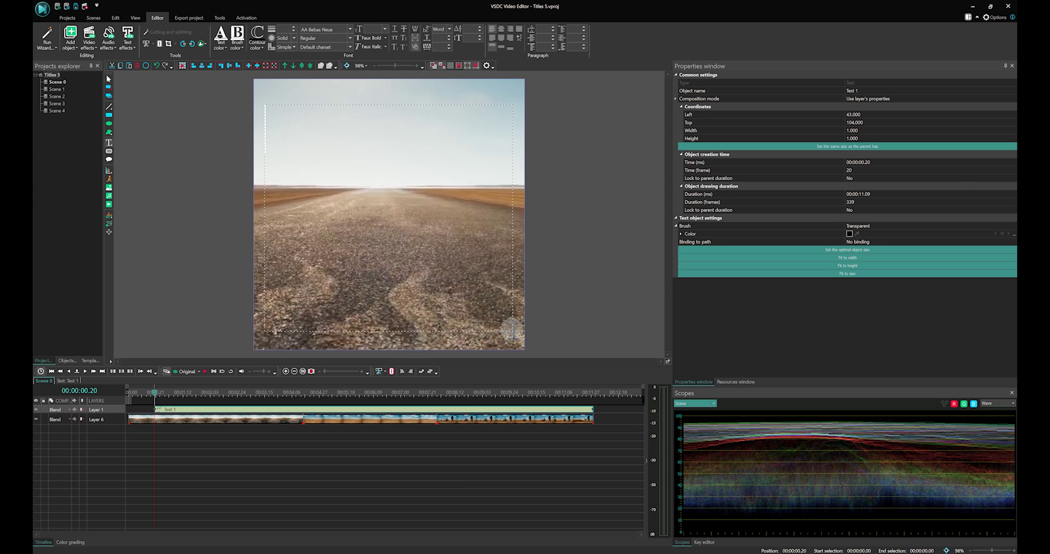
# Write the title FURIOSA in white 140 pt AA Bebas Neue and centre it horizontally and vertically in its frame
pyautogui.click(221, 47)
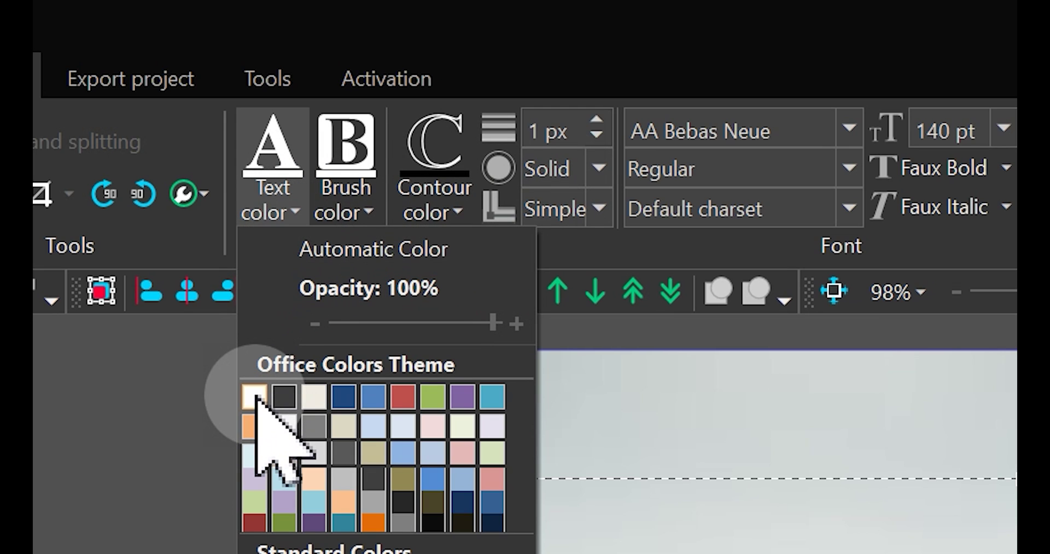
pyautogui.click(254, 396)
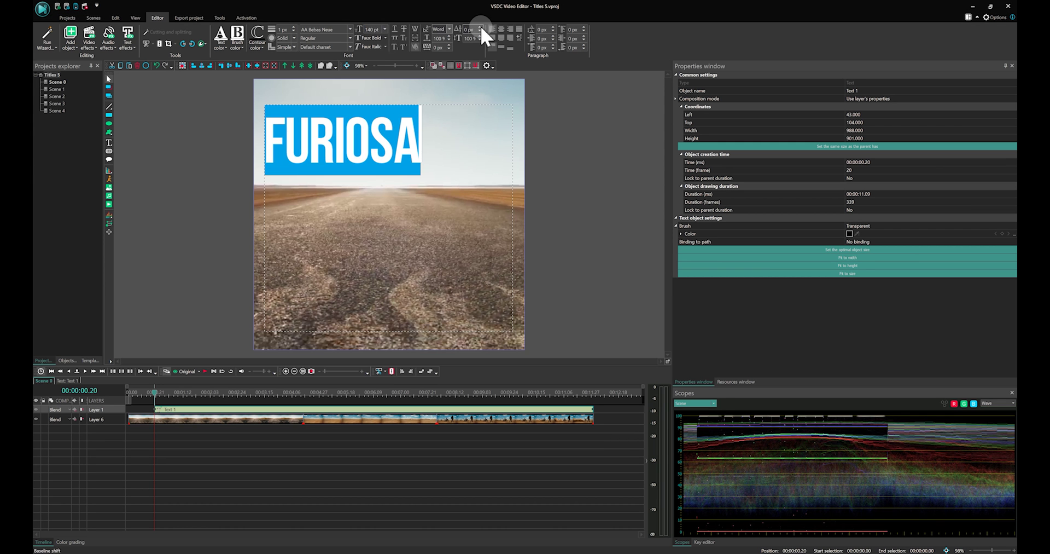
pyautogui.click(500, 30)
pyautogui.click(500, 40)
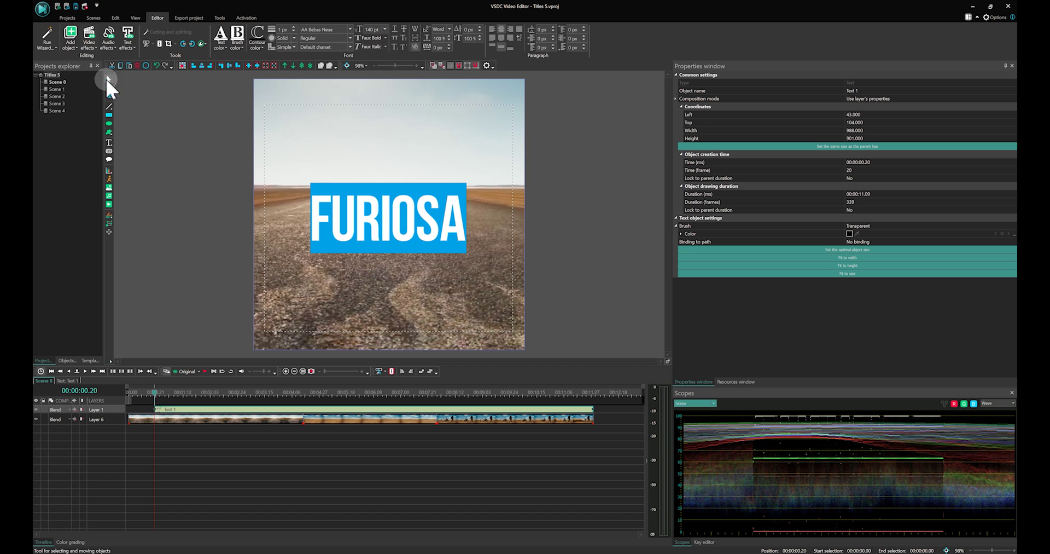
# Align the title to the bottom of its frame and shift the text object slightly lower on the video
pyautogui.click(545, 176)
pyautogui.click(511, 47)
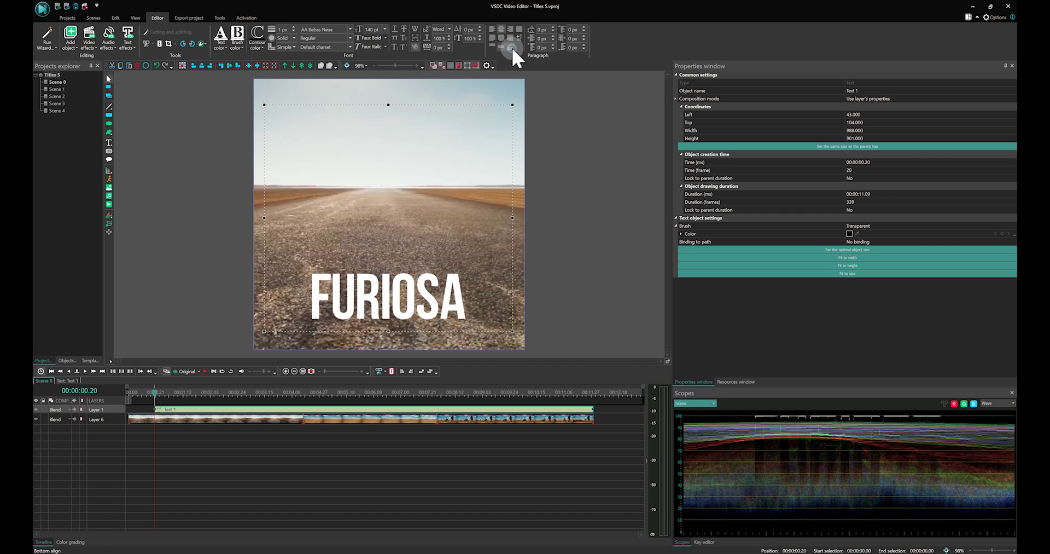
pyautogui.moveTo(391, 309); pyautogui.dragTo(389, 314)
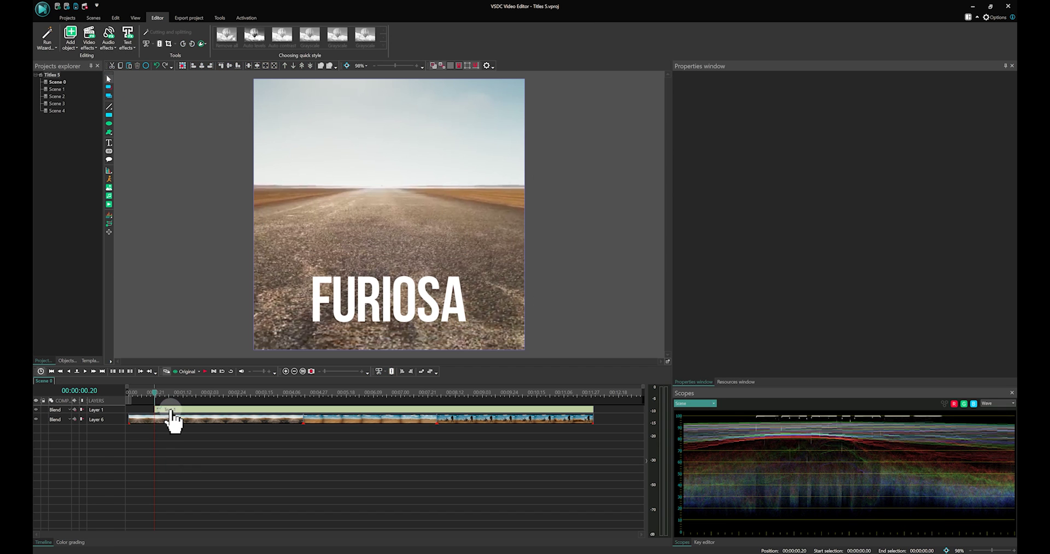
# Move the title clip to the start of the timeline and shorten its duration to 00:00:02.01
pyautogui.moveTo(171, 409); pyautogui.dragTo(145, 409)
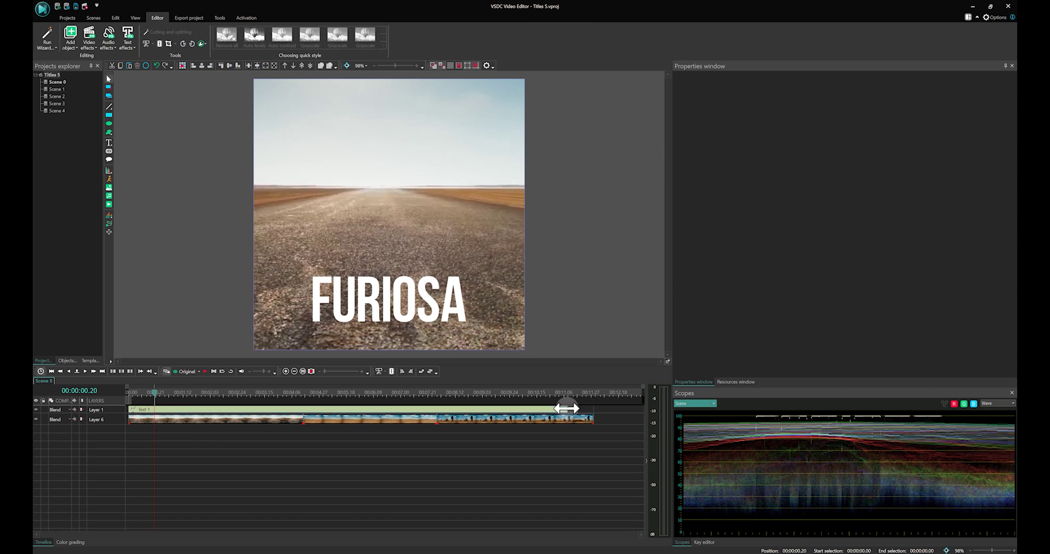
pyautogui.moveTo(566, 408); pyautogui.dragTo(207, 409)
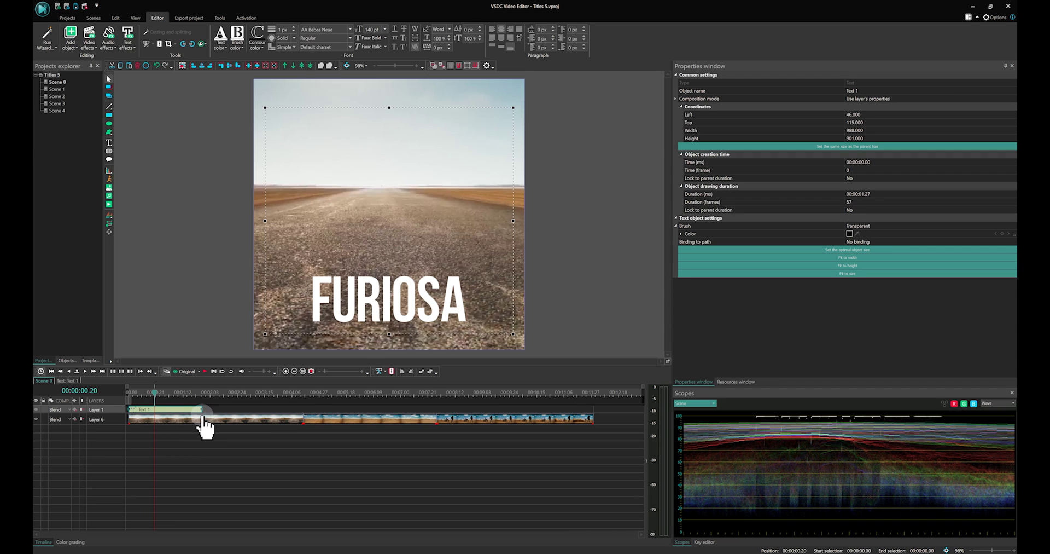
# Open the text object's own timeline and add a Shadow effect spanning the whole parent duration
pyautogui.doubleClick(171, 410)
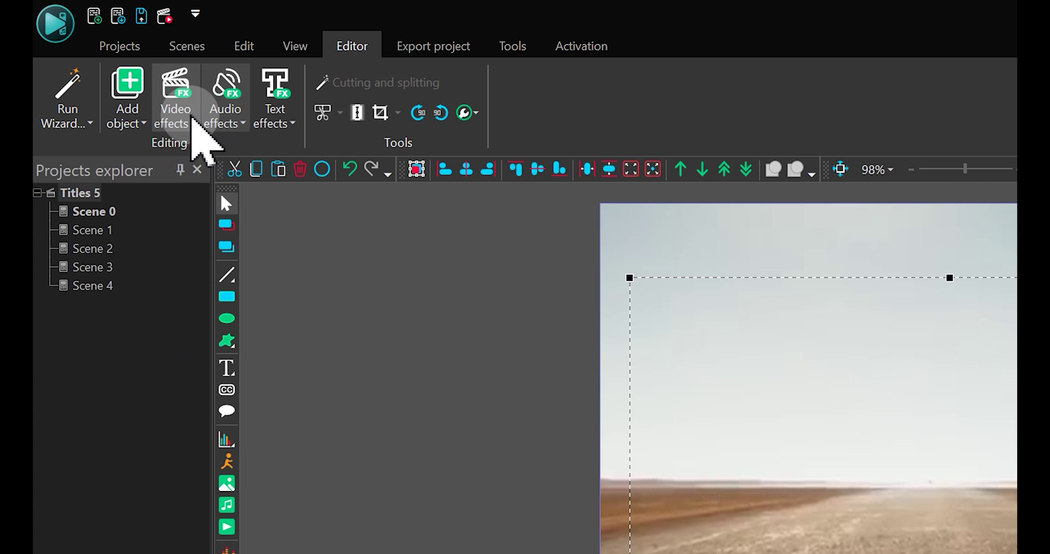
pyautogui.click(94, 45)
pyautogui.moveTo(252, 309)
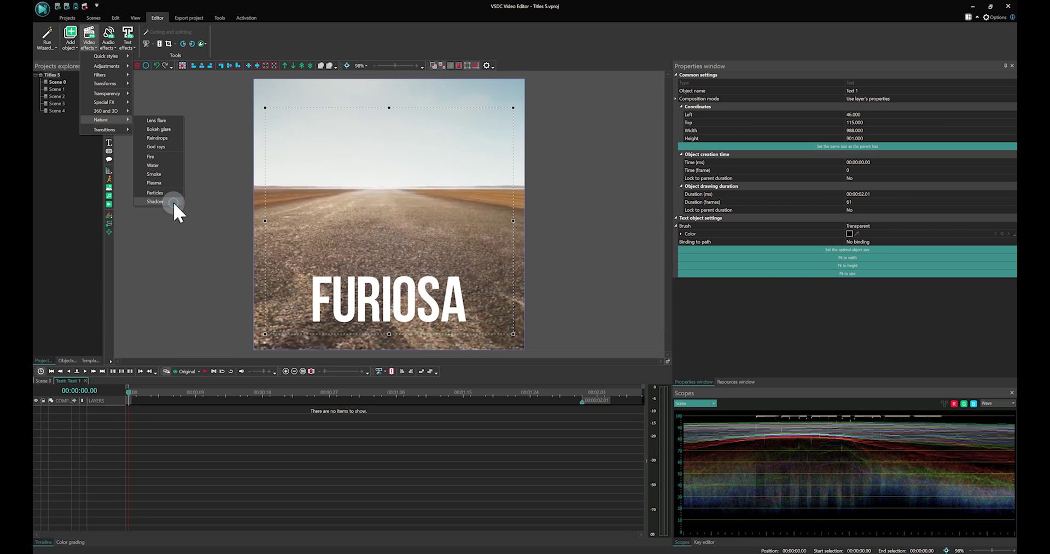
pyautogui.click(395, 528)
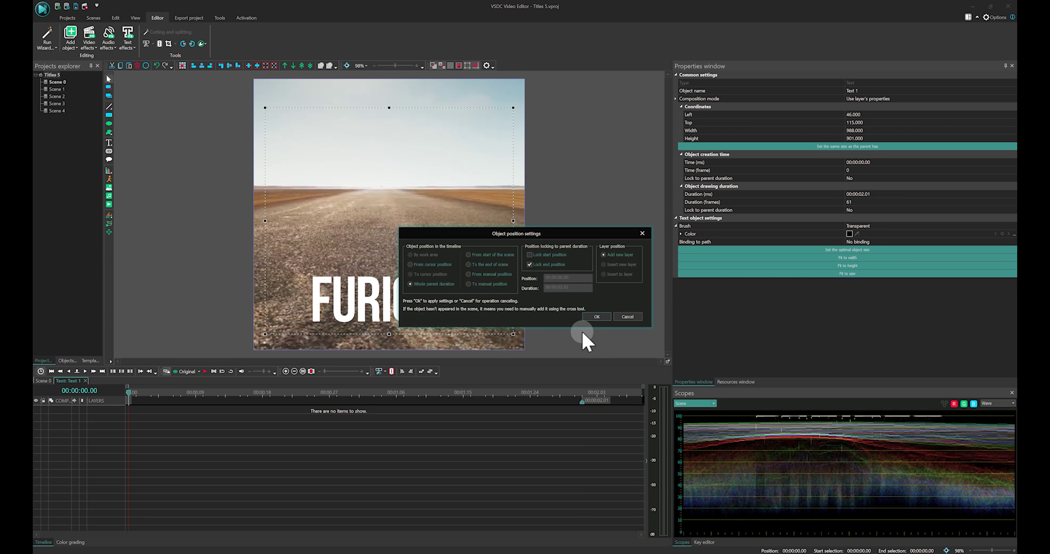
pyautogui.click(596, 316)
# Set the shadow's max size to 100 px and its color to white
pyautogui.click(780, 232)
pyautogui.write('100')
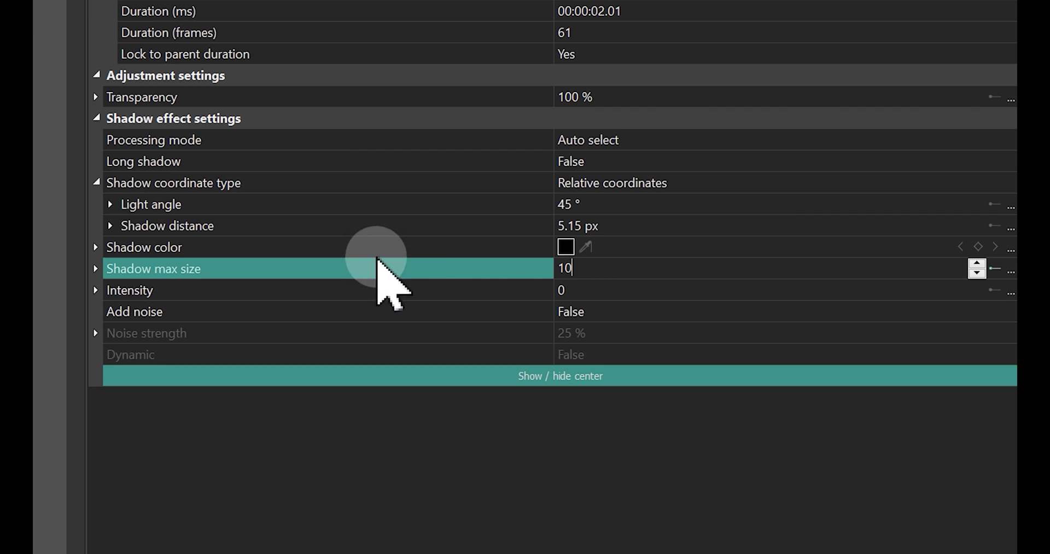
pyautogui.press('Return')
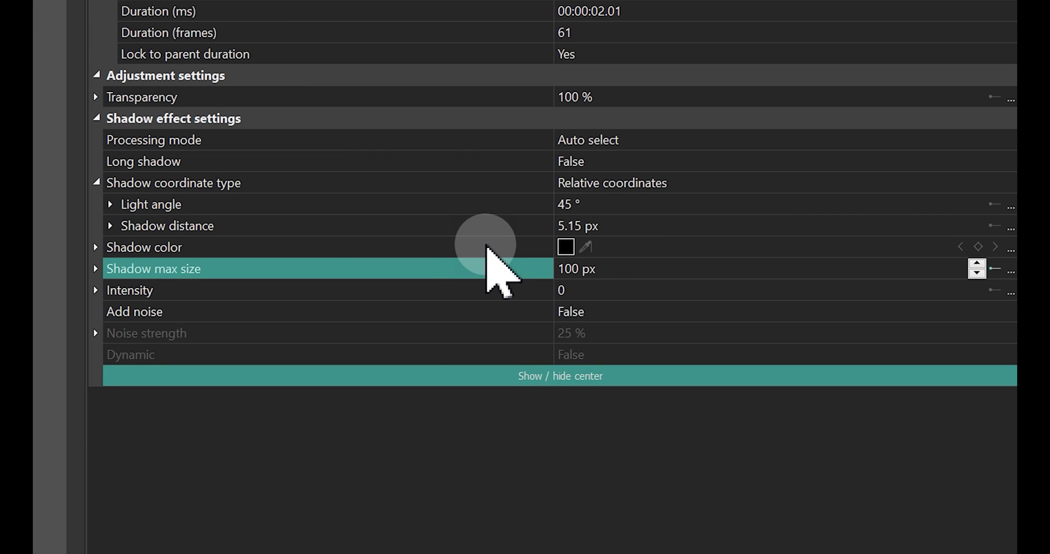
pyautogui.click(566, 246)
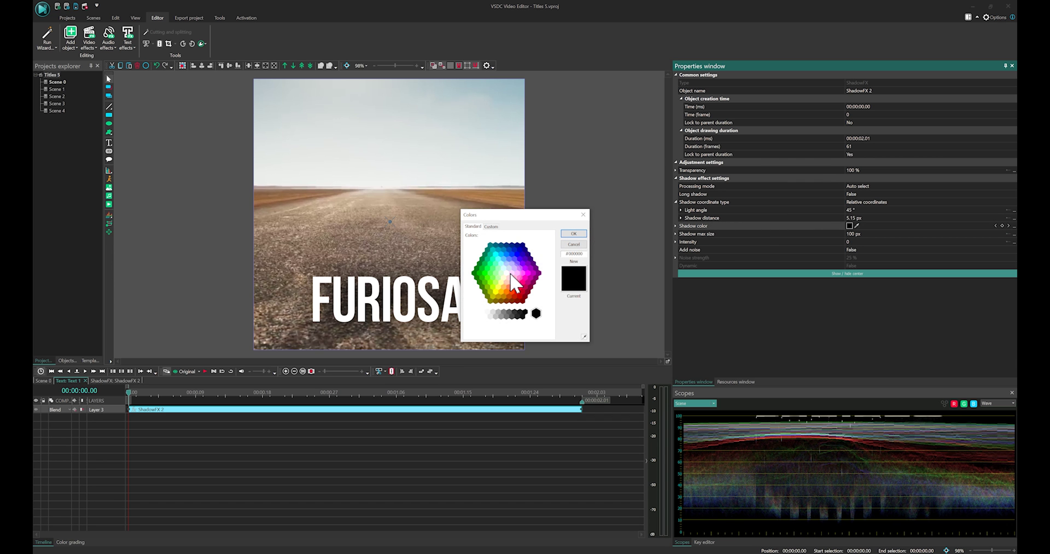
pyautogui.click(510, 273)
pyautogui.click(571, 233)
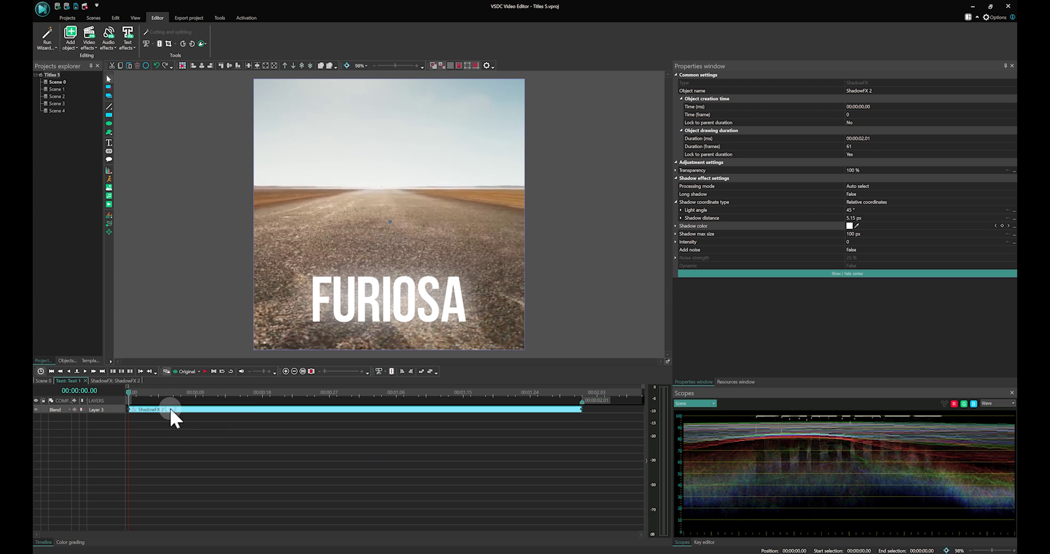
# Duplicate the shadow effect and give the lower one a black color, 2 px distance and 5 px max size
pyautogui.rightClick(171, 409)
pyautogui.click(202, 240)
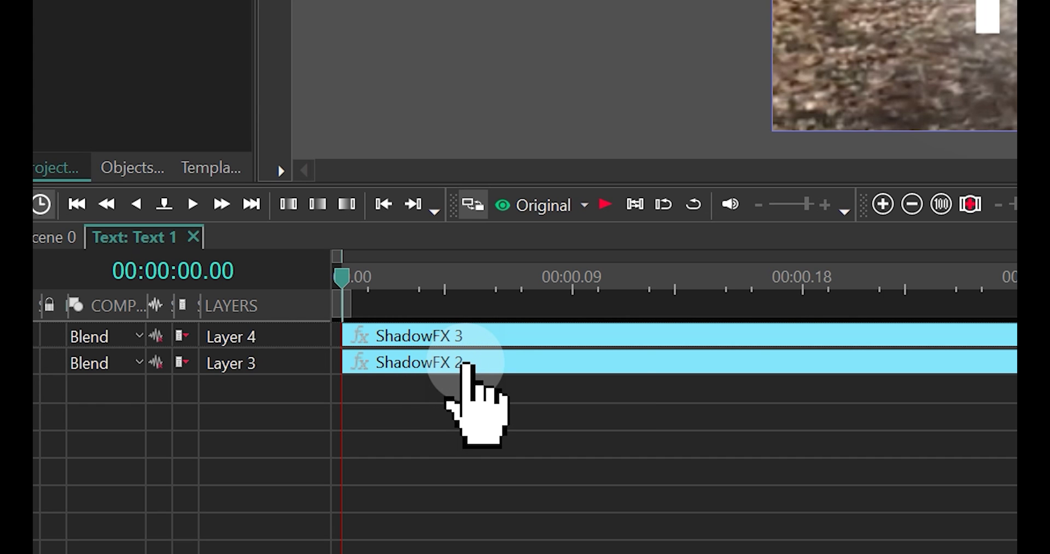
pyautogui.doubleClick(464, 364)
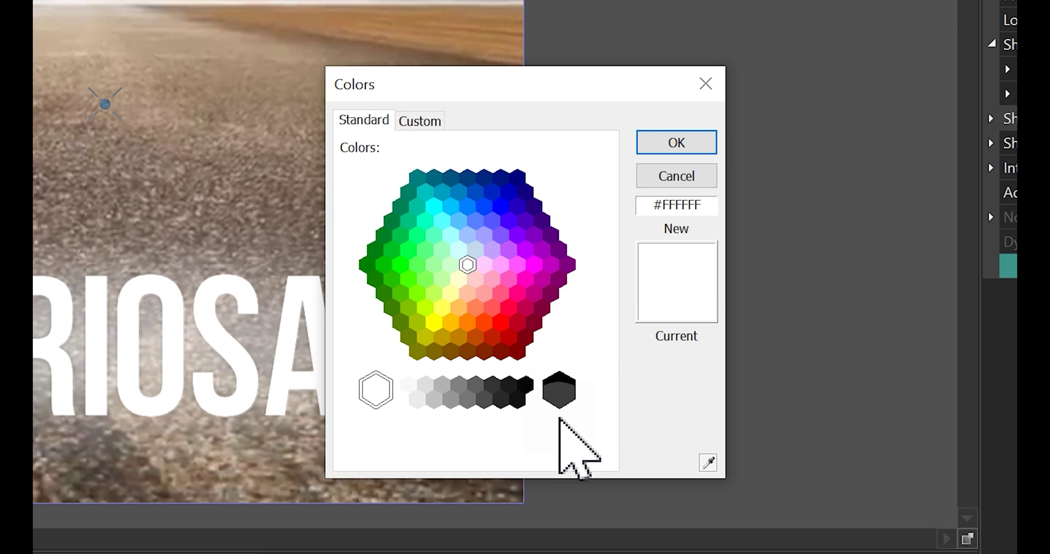
pyautogui.click(559, 388)
pyautogui.click(667, 143)
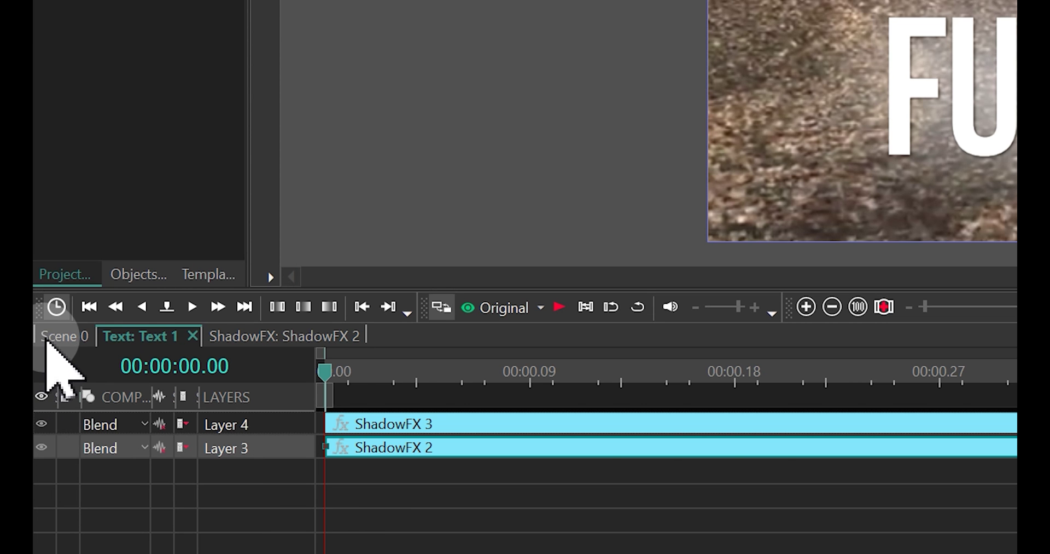
# Return to Scene 0 and make a copy of the title text object on a new layer
pyautogui.click(38, 381)
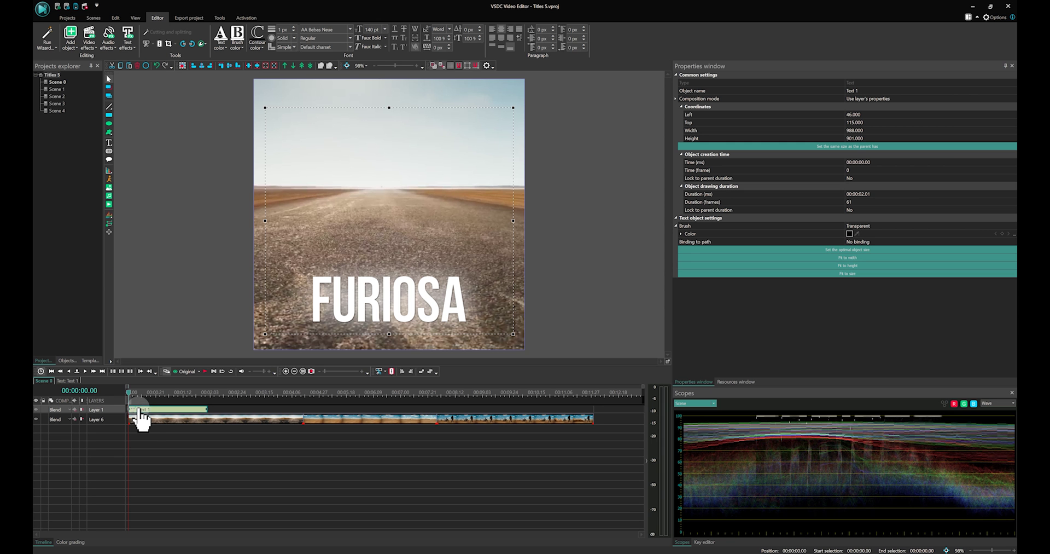
pyautogui.hotkey('ctrl', 'c')
pyautogui.hotkey('ctrl', 'v')
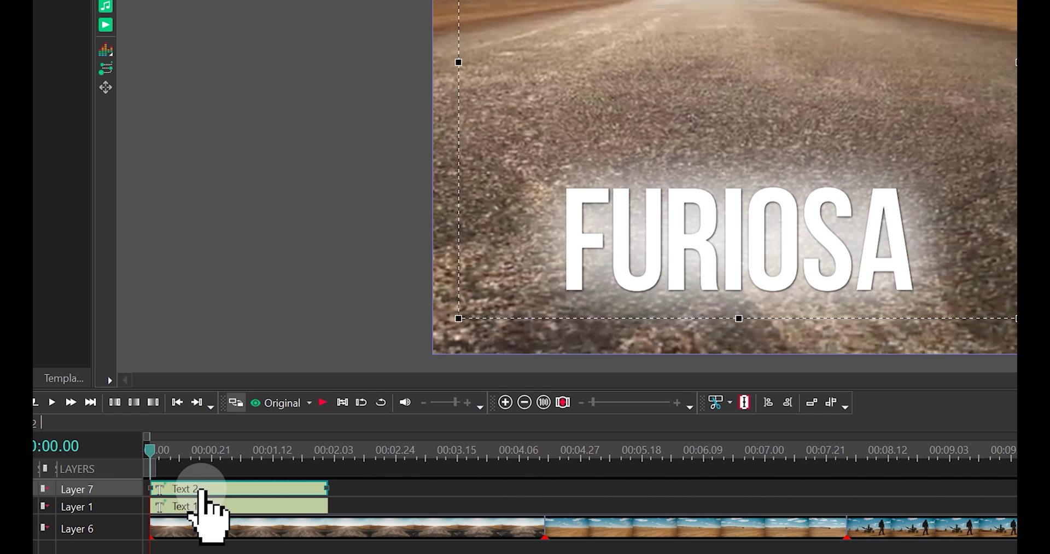
# Convert the copied text to a sprite within the scene resolution and turn off its use as a container
pyautogui.rightClick(201, 488)
pyautogui.moveTo(339, 274)
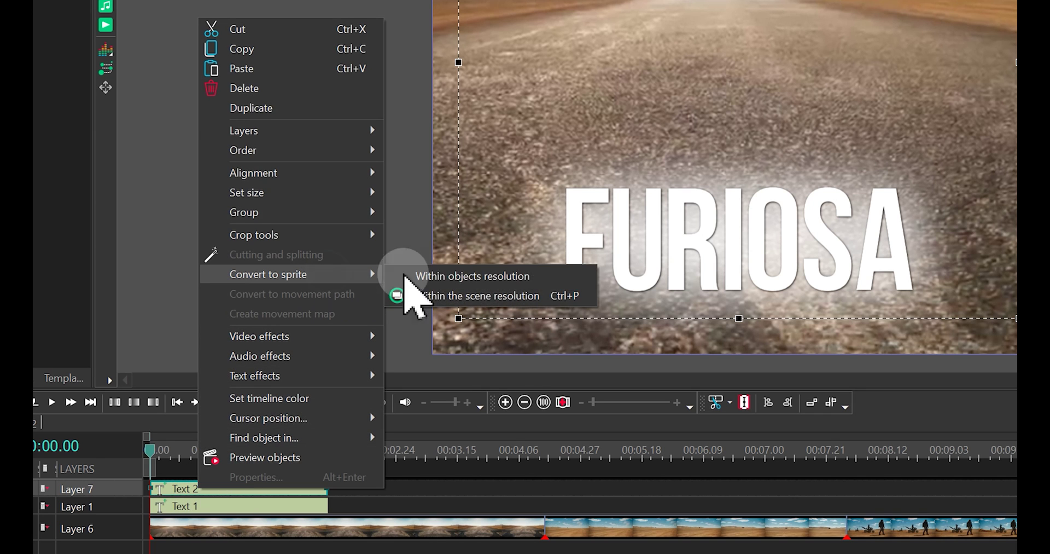
pyautogui.click(563, 298)
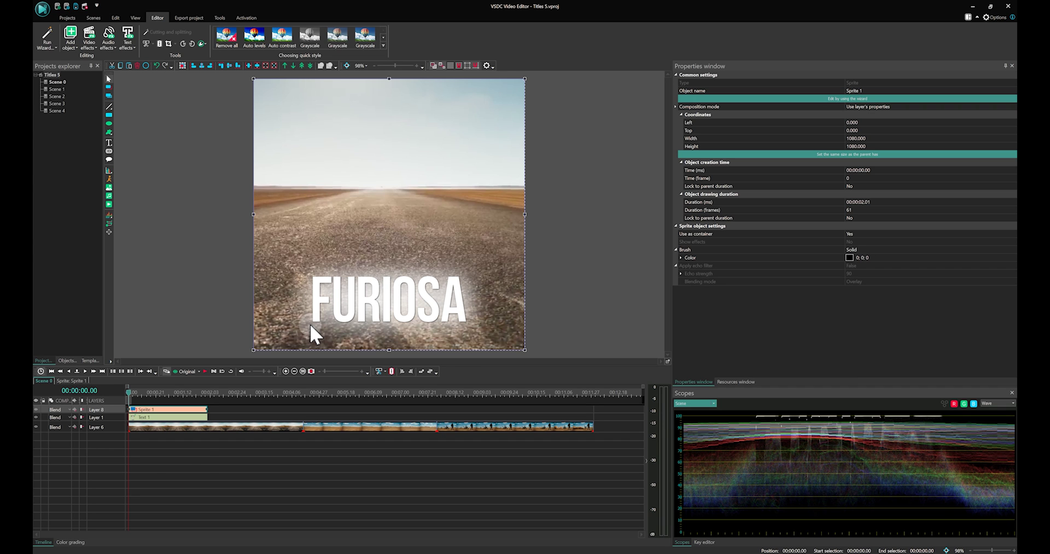
pyautogui.click(868, 234)
pyautogui.click(864, 241)
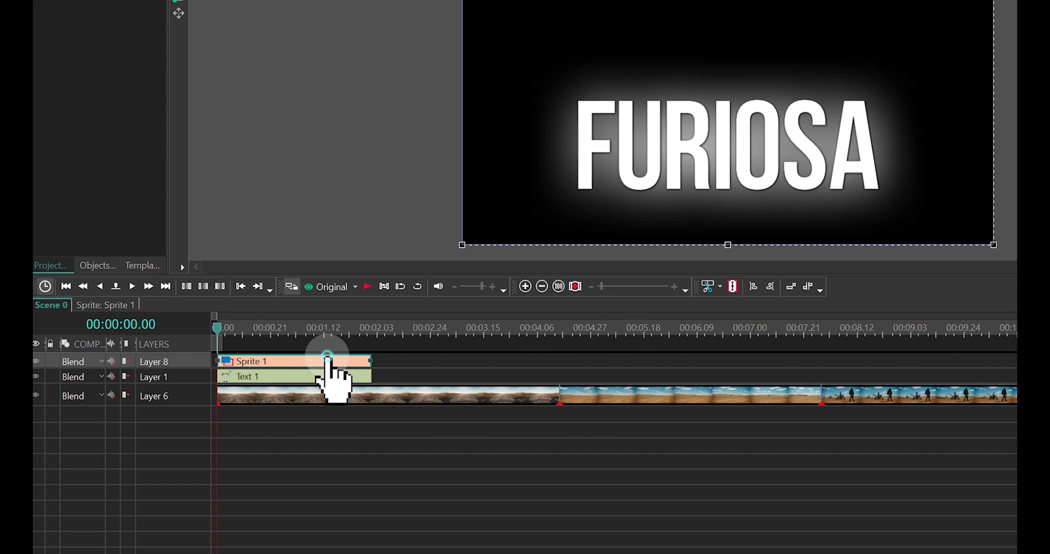
# Open the text copy inside the sprite and delete both of its shadow effects
pyautogui.doubleClick(327, 358)
pyautogui.doubleClick(326, 361)
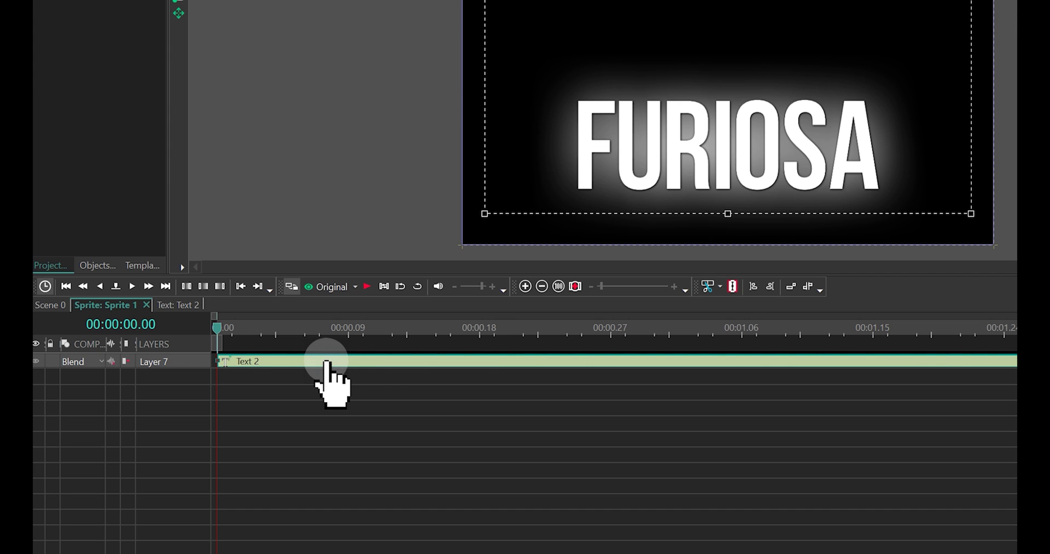
pyautogui.doubleClick(350, 363)
pyautogui.click(351, 363)
pyautogui.moveTo(337, 403); pyautogui.dragTo(328, 349)
pyautogui.press('Delete')
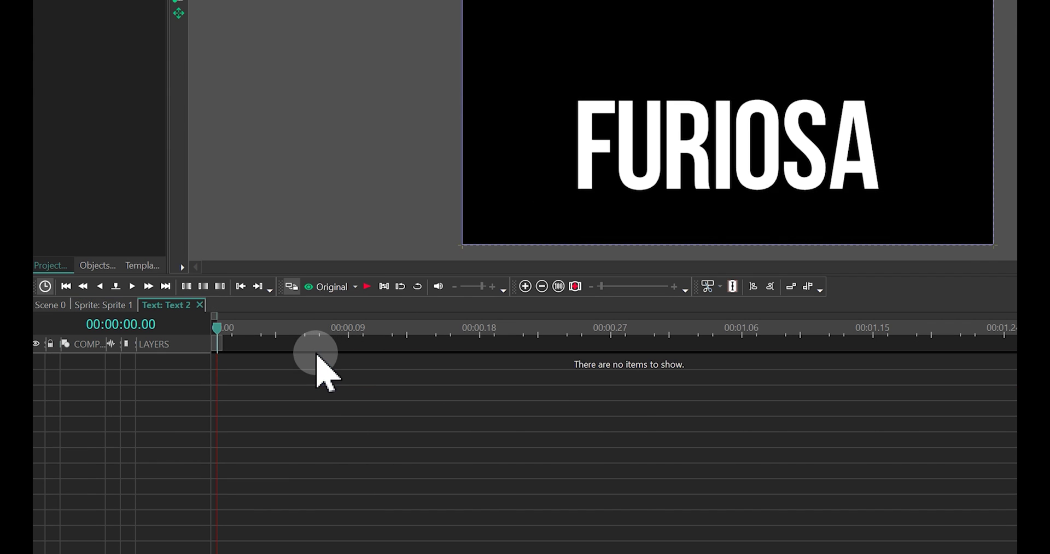
# Back in the sprite, set the text color to black and its layer's composition mode to Inverted mask
pyautogui.click(104, 304)
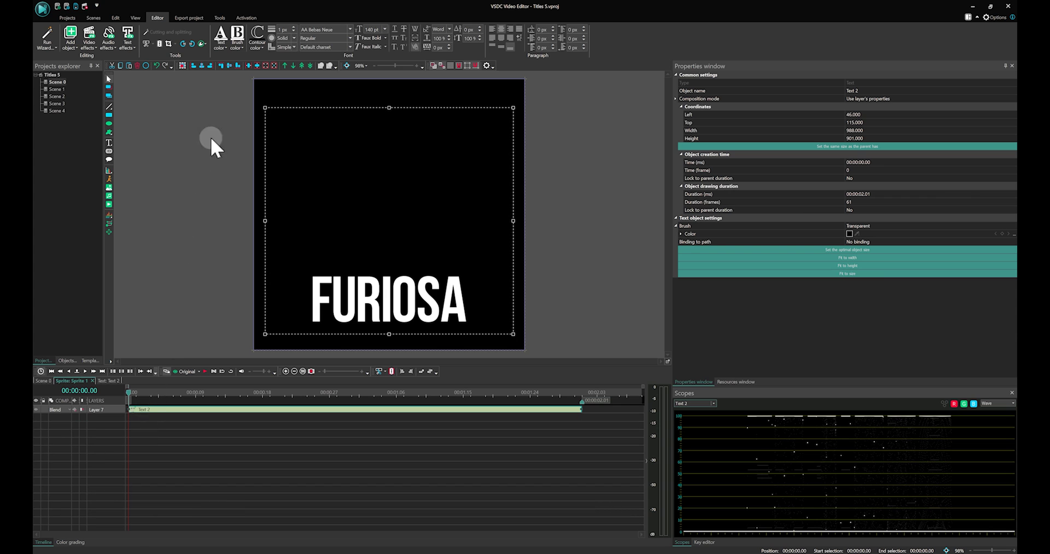
pyautogui.click(221, 47)
pyautogui.click(223, 89)
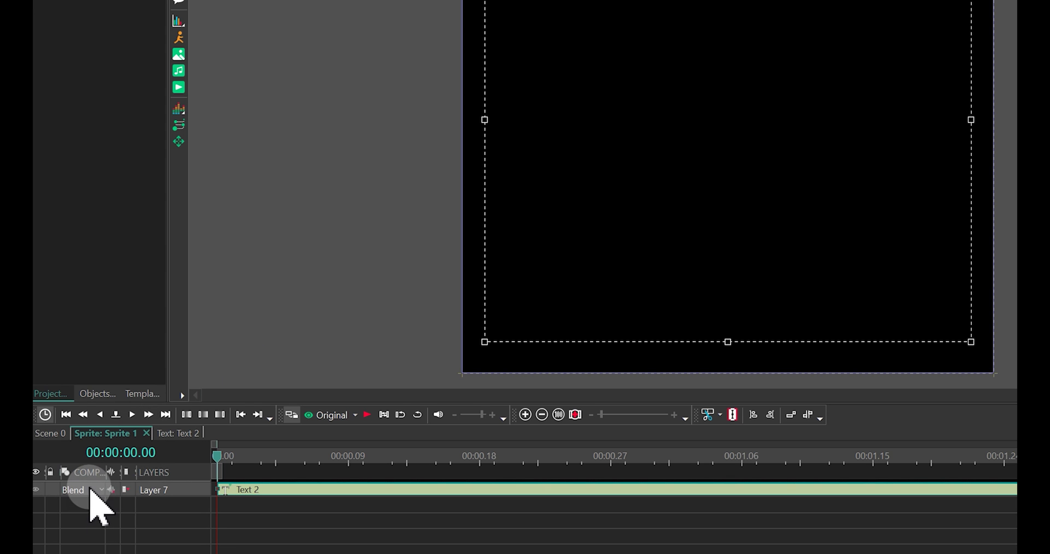
pyautogui.click(64, 409)
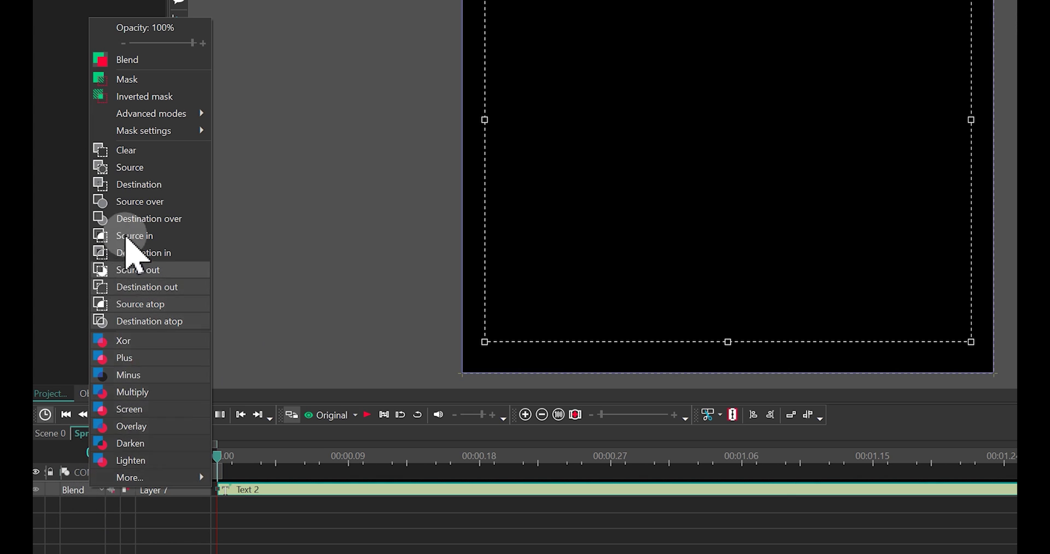
pyautogui.click(162, 96)
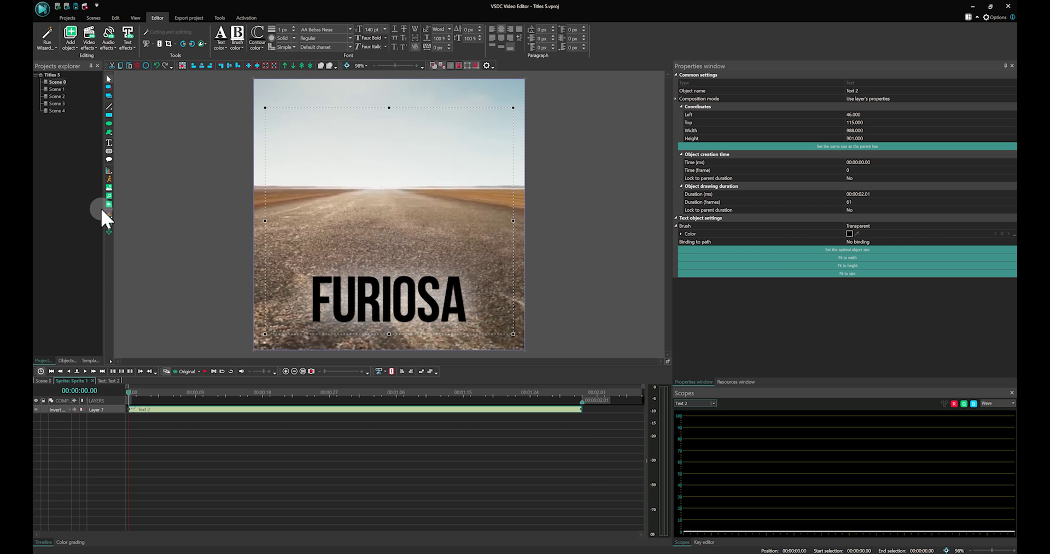
# Add a rectangle from the cursor position on a new layer in the sprite and draw it over the FURIOSA title
pyautogui.click(111, 113)
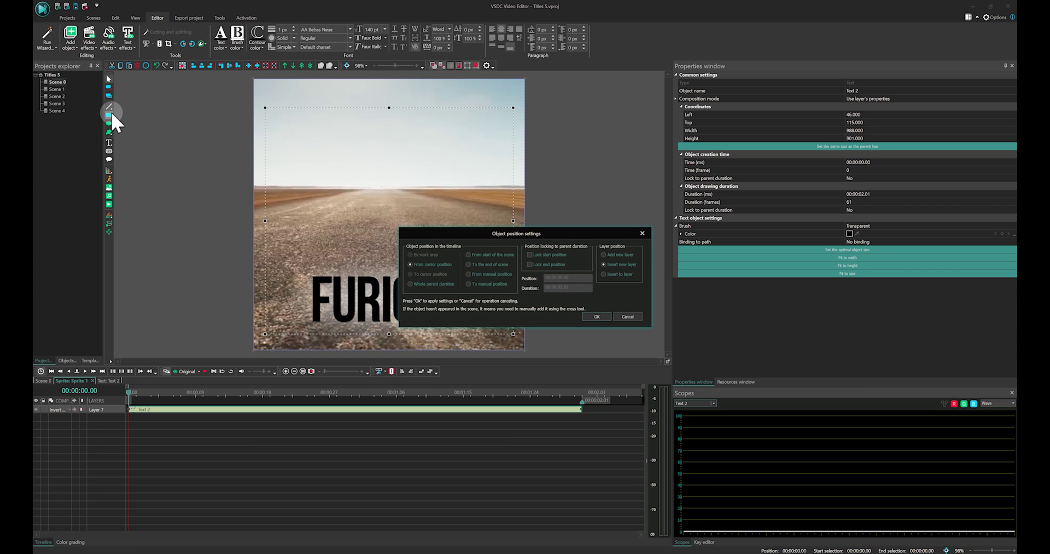
pyautogui.click(593, 316)
pyautogui.moveTo(302, 266)
pyautogui.mouseDown()
pyautogui.moveTo(345, 305)
pyautogui.moveTo(486, 328)
pyautogui.mouseUp()
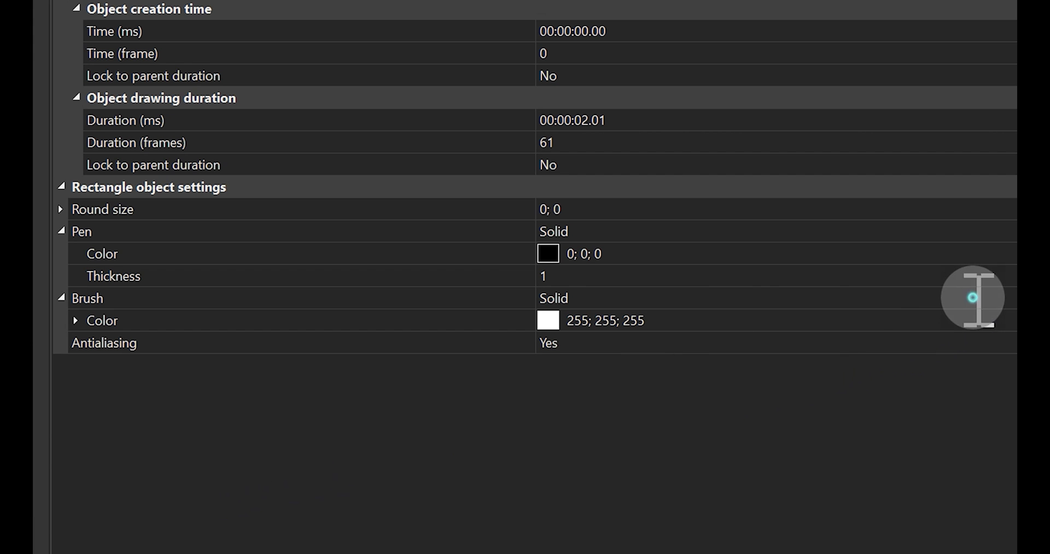
# Give the rectangle a gradient brush and set its gradient vector vertical, running from white at the upper edge to black at the lower edge
pyautogui.click(1011, 257)
pyautogui.click(1014, 257)
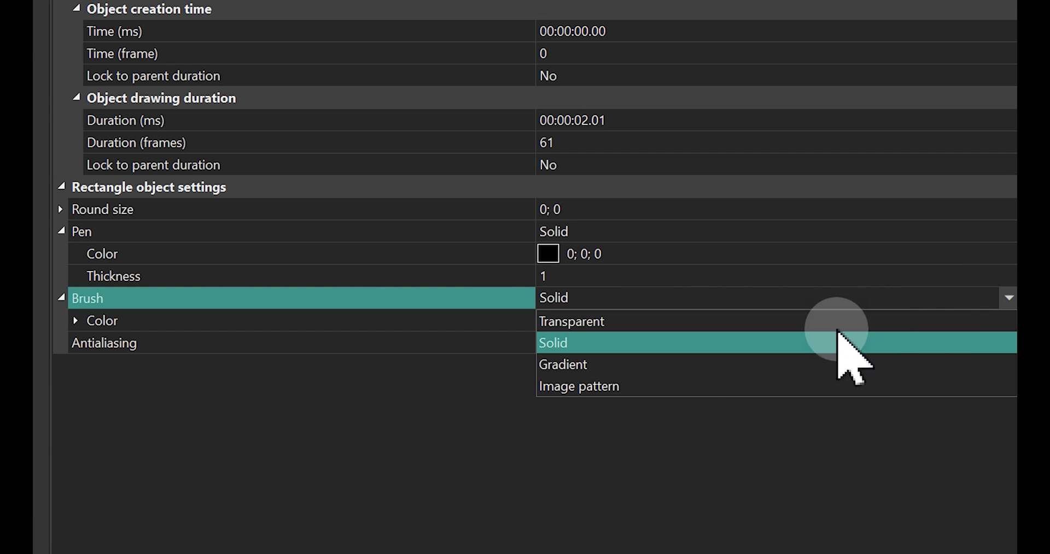
pyautogui.click(602, 364)
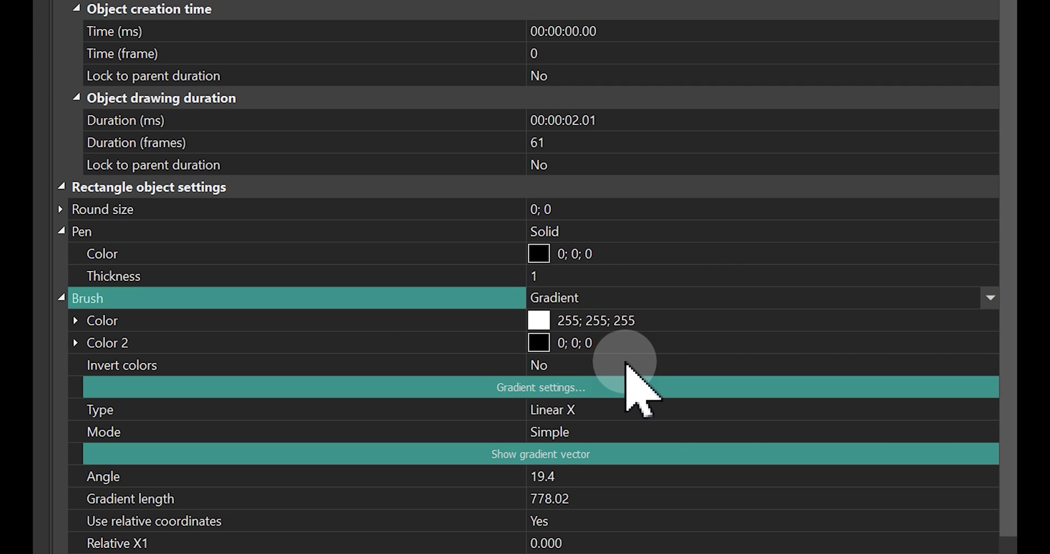
pyautogui.click(596, 454)
pyautogui.moveTo(326, 370); pyautogui.dragTo(206, 370)
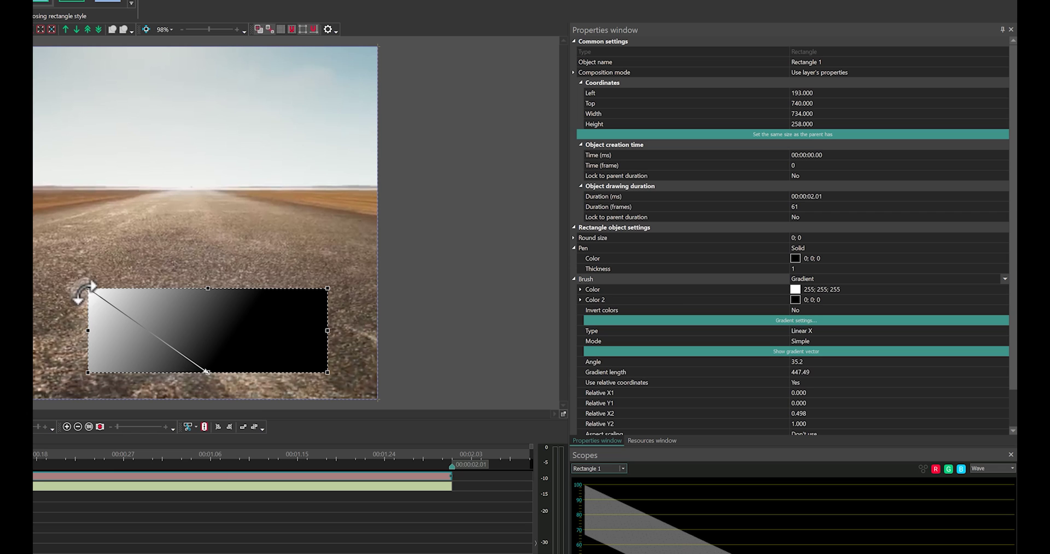
pyautogui.moveTo(88, 287); pyautogui.dragTo(208, 289)
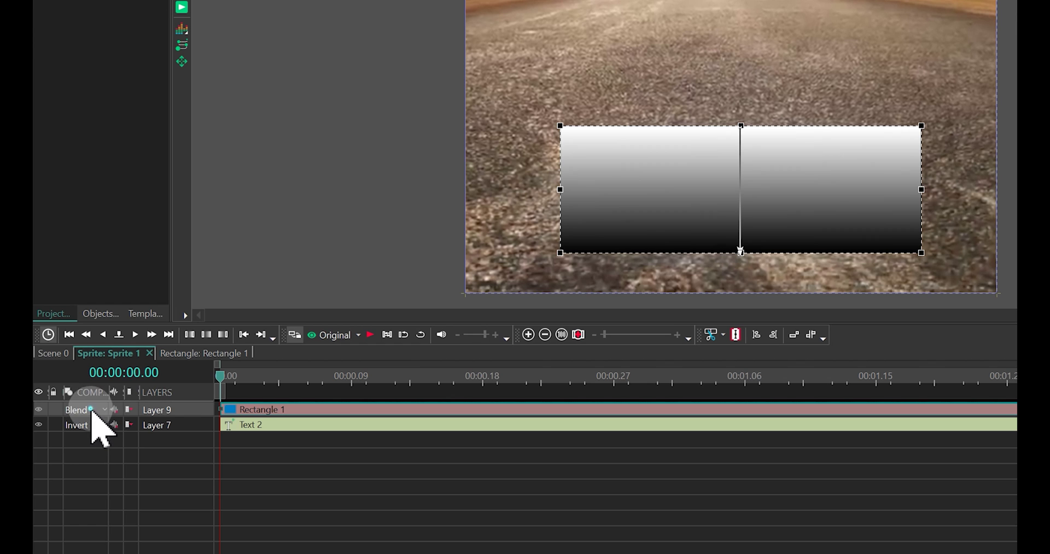
# In the sprite, move the rectangle's layer below the text mask layer and adjust the gradient inside the title downward
pyautogui.moveTo(89, 411)
pyautogui.mouseDown()
pyautogui.moveTo(91, 444)
pyautogui.moveTo(83, 429)
pyautogui.mouseUp()
pyautogui.moveTo(740, 235)
pyautogui.mouseDown()
pyautogui.moveTo(741, 277)
pyautogui.moveTo(733, 273)
pyautogui.mouseUp()
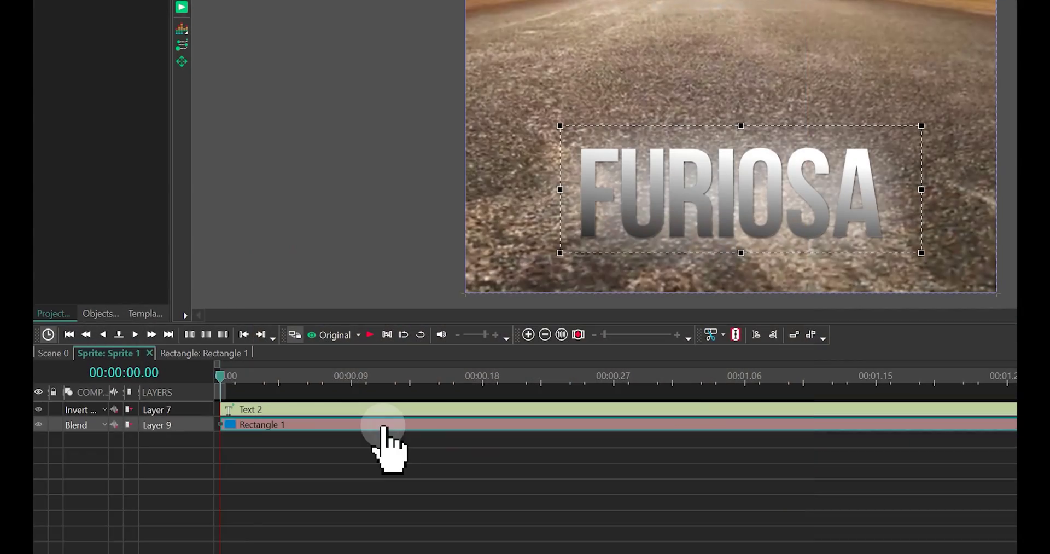
# Open the rectangle inside the sprite and add the Plasma nature effect to it
pyautogui.doubleClick(383, 426)
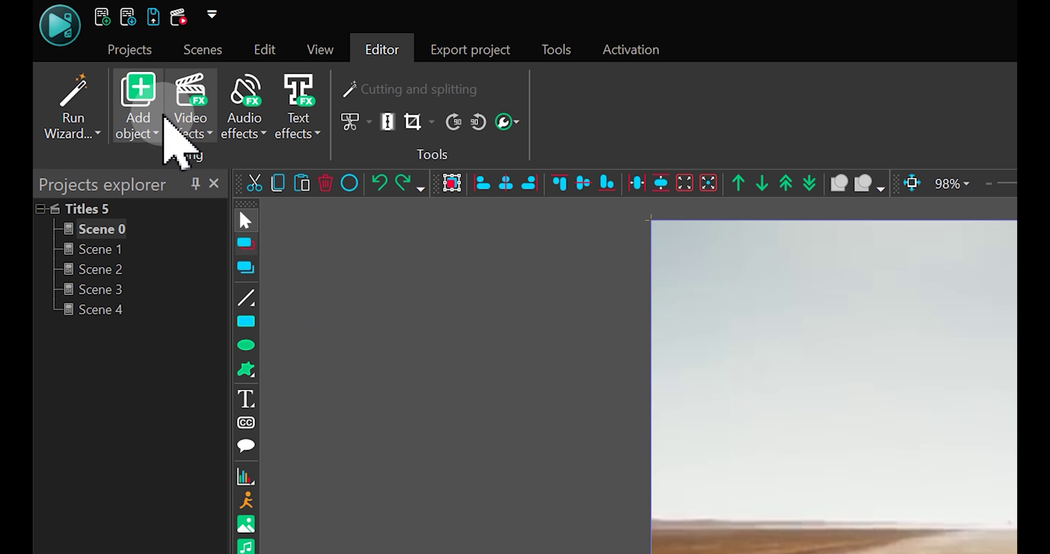
pyautogui.click(183, 109)
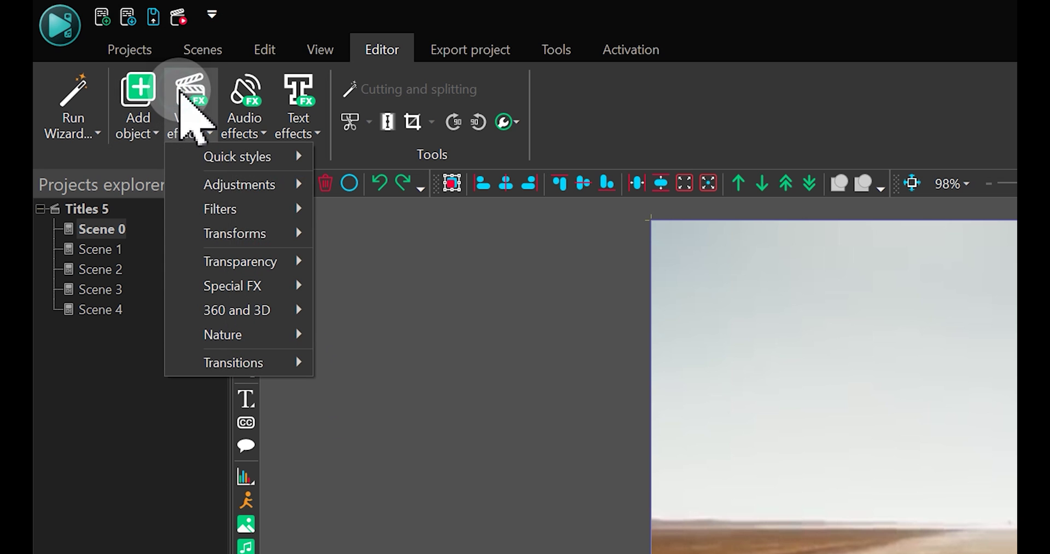
pyautogui.moveTo(270, 337)
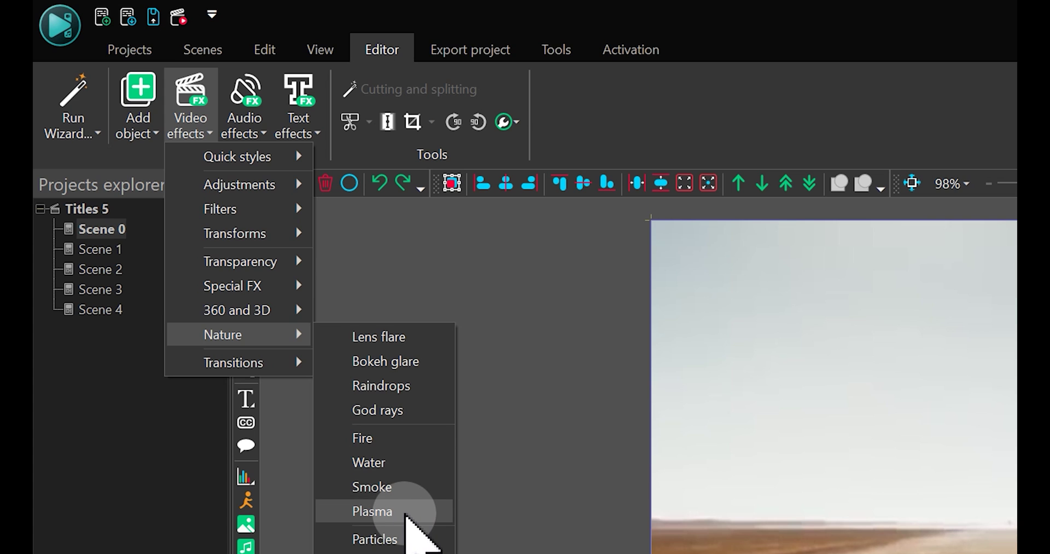
pyautogui.click(408, 513)
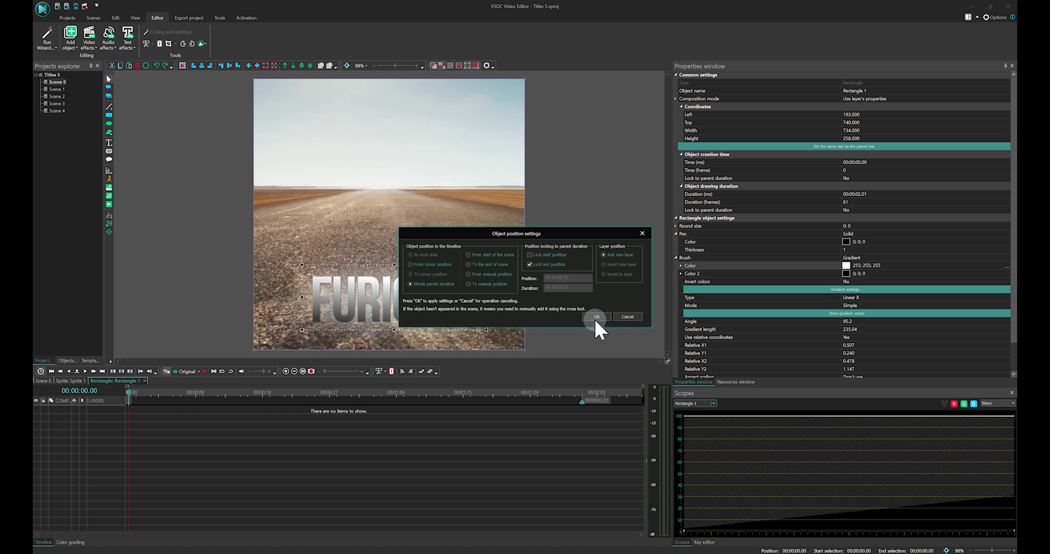
pyautogui.click(595, 318)
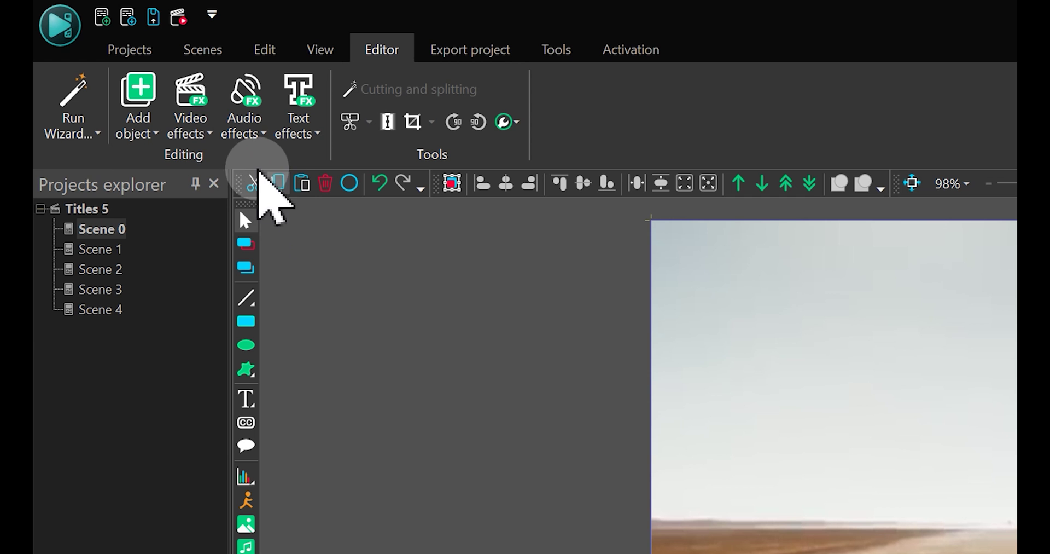
# Add a Gaussian blur for the whole parent duration on a new layer above the plasma and set its blur levels to 130
pyautogui.click(90, 45)
pyautogui.click(113, 77)
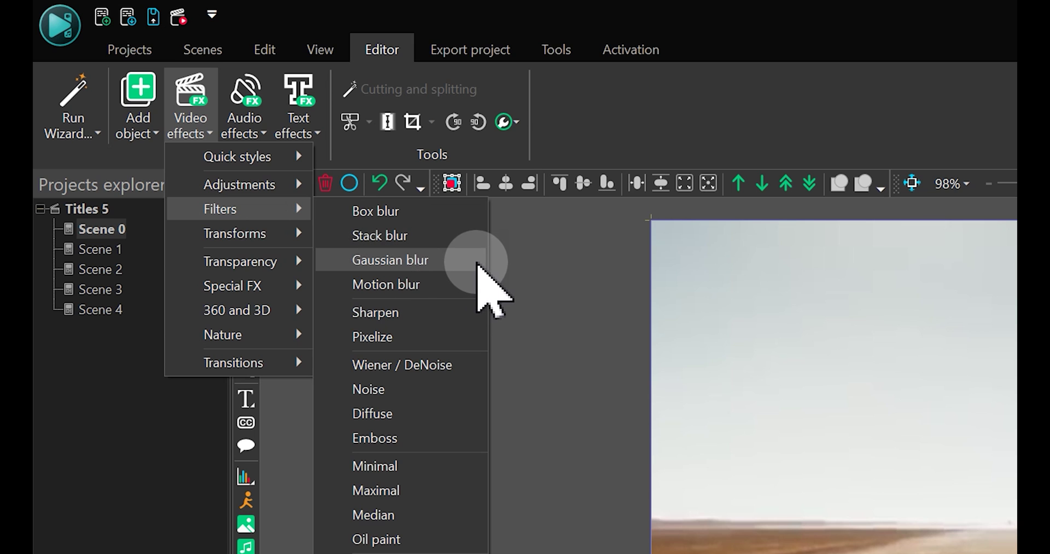
pyautogui.click(478, 264)
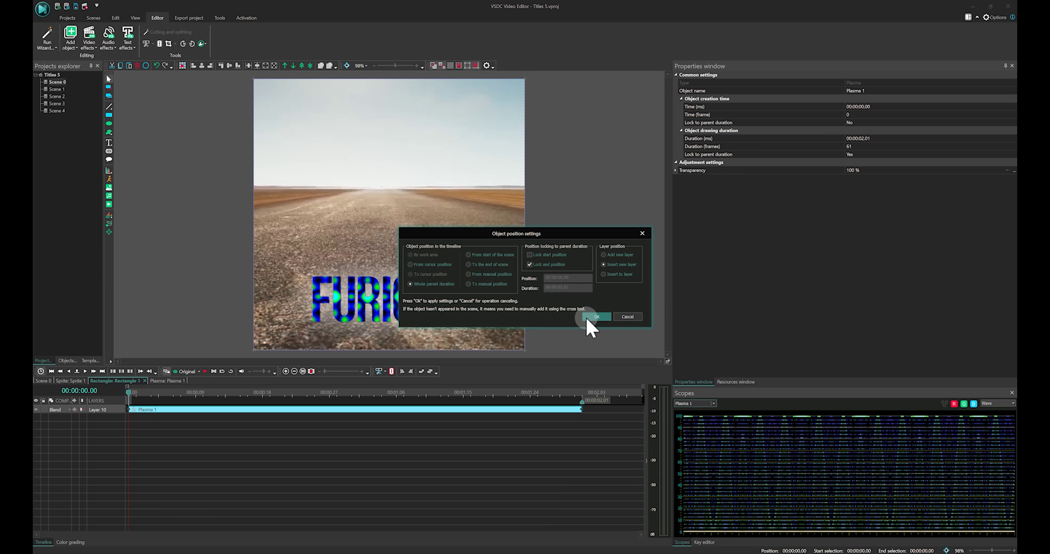
pyautogui.click(587, 317)
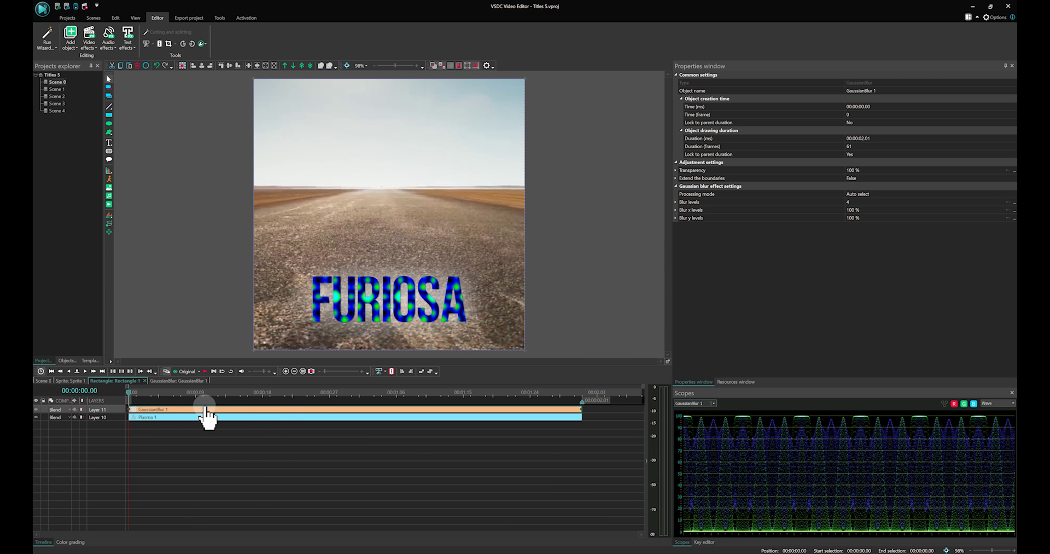
pyautogui.click(774, 201)
pyautogui.write('130')
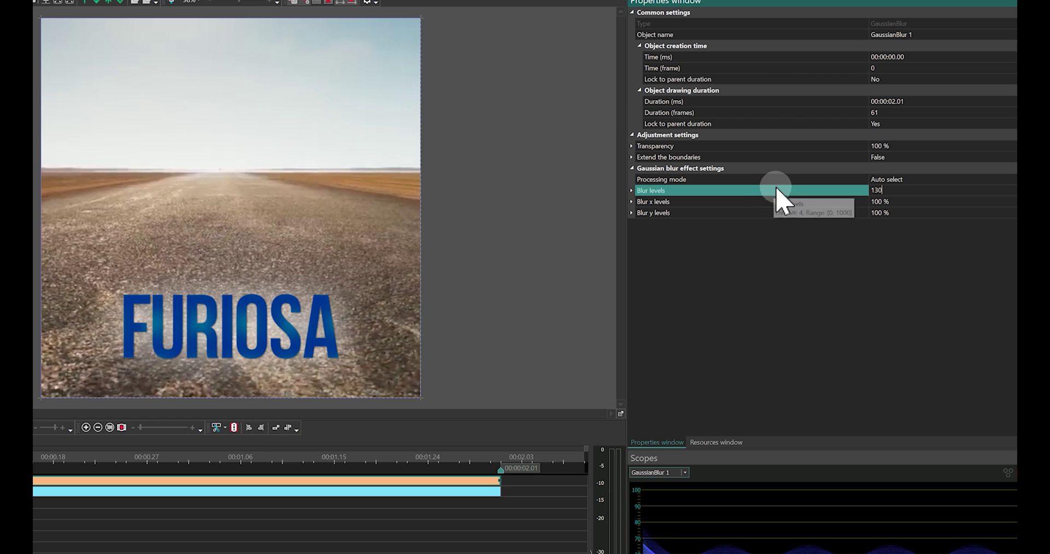
pyautogui.press('Return')
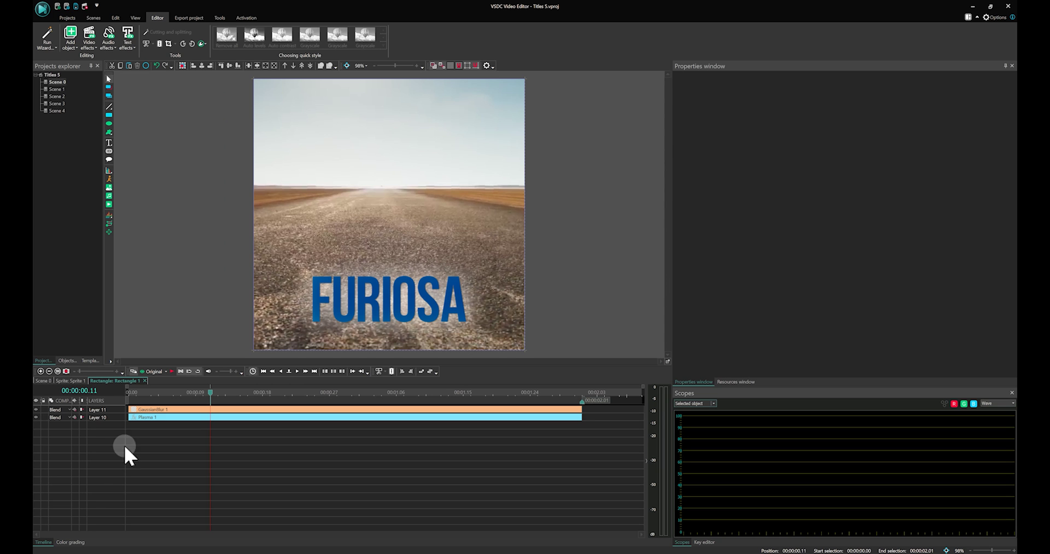
# Add a color grading adjustment inside the rectangle and shift the blurred plasma's color to red
pyautogui.click(95, 46)
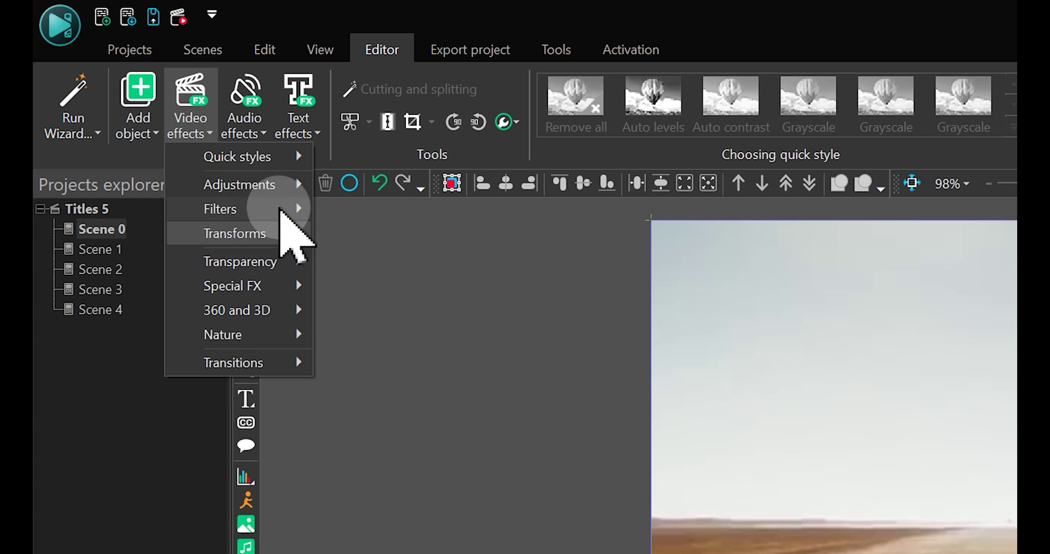
pyautogui.moveTo(285, 184)
pyautogui.click(383, 189)
pyautogui.click(582, 323)
pyautogui.click(71, 541)
pyautogui.moveTo(530, 374); pyautogui.dragTo(627, 369)
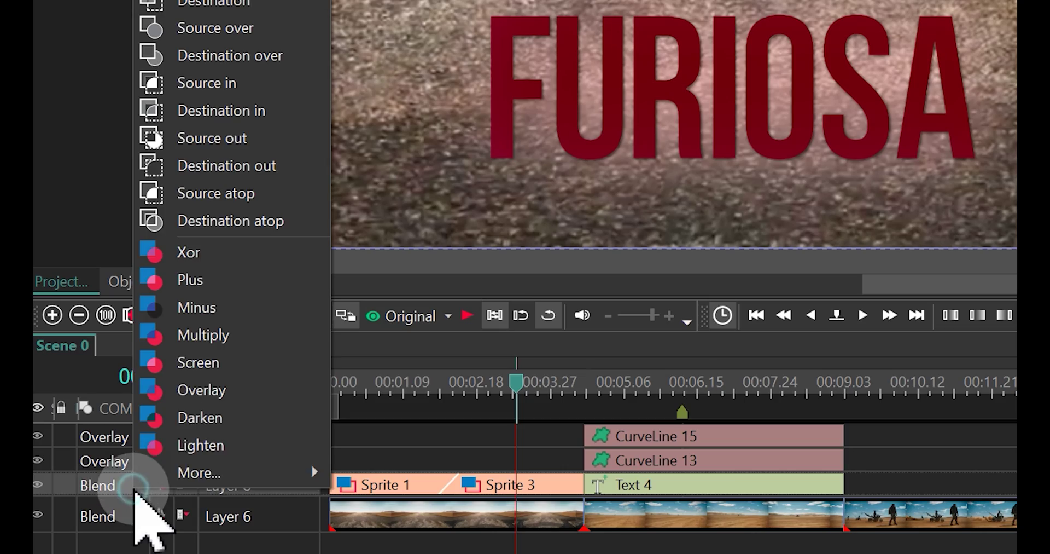
# Set the composition mode of the scene layer holding the title sprites to Overlay
pyautogui.click(249, 391)
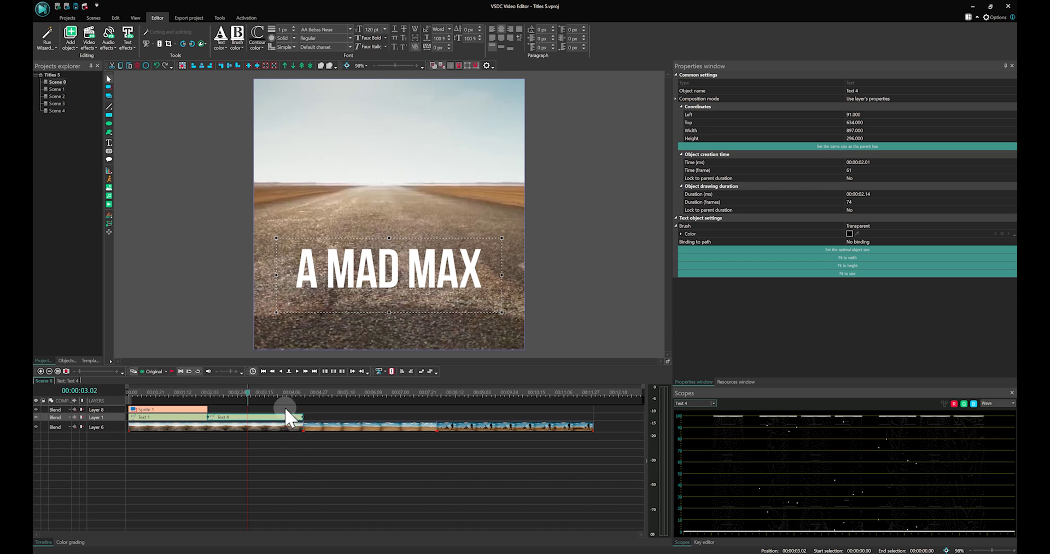
# Draw a three-point curve line about 846 by 87 px on a new layer, sagging below the A MAD MAX text
pyautogui.click(108, 105)
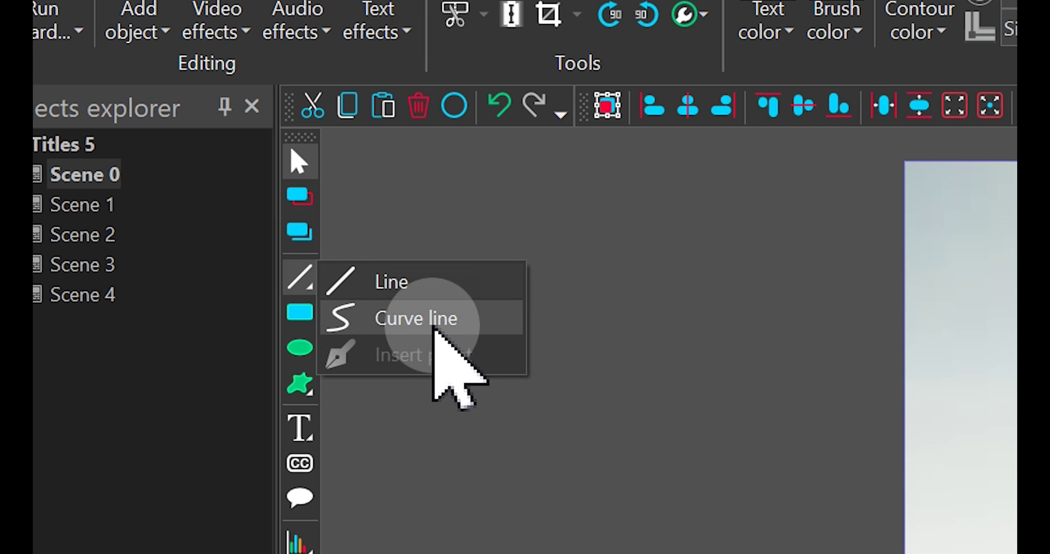
pyautogui.click(434, 328)
pyautogui.click(281, 286)
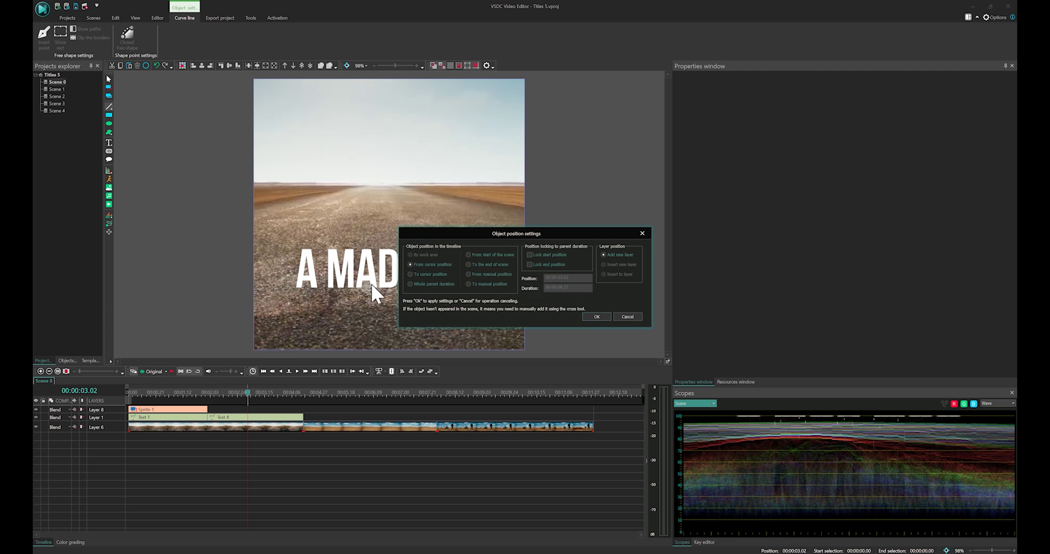
pyautogui.click(608, 314)
pyautogui.click(392, 308)
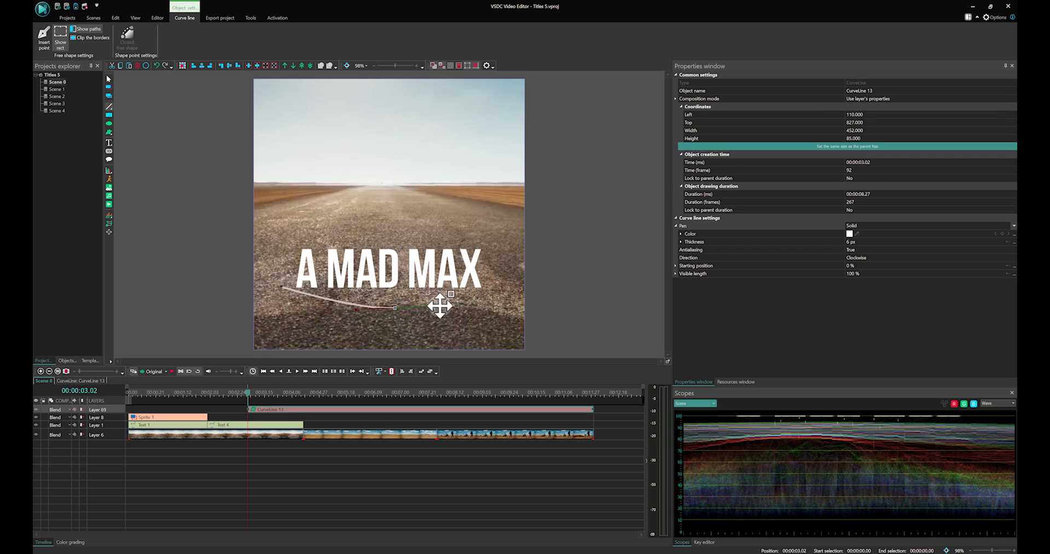
pyautogui.click(494, 285)
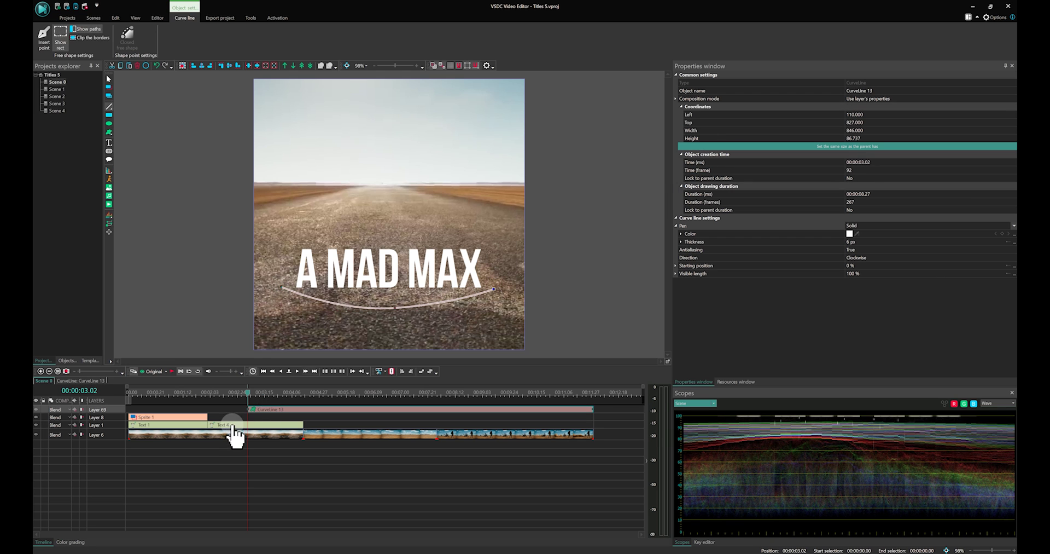
# Match the curve line's start and duration on the timeline to the A MAD MAX text and set its pen to Path mode
pyautogui.moveTo(261, 410); pyautogui.dragTo(224, 410)
pyautogui.moveTo(522, 414); pyautogui.dragTo(301, 414)
pyautogui.click(1013, 225)
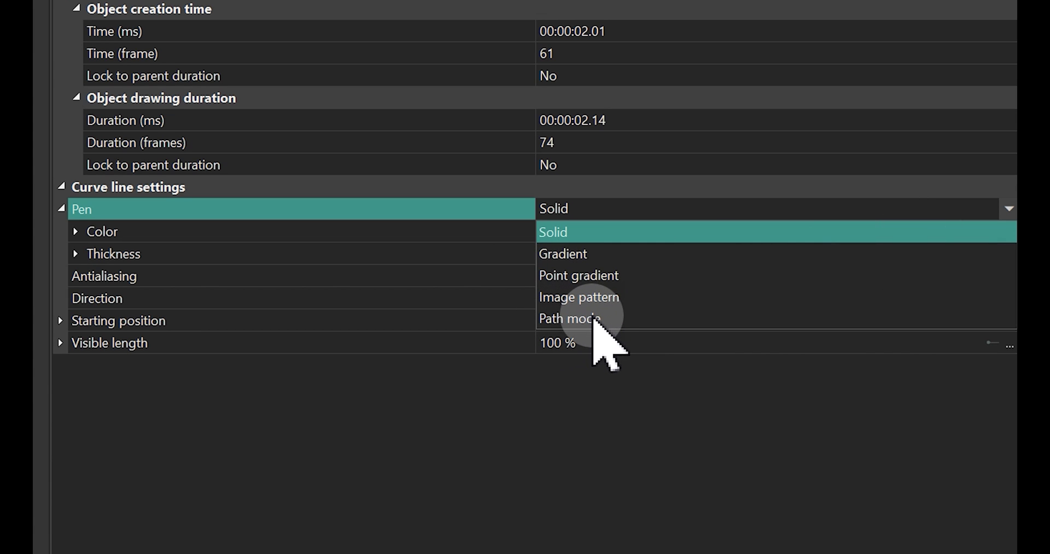
pyautogui.click(593, 318)
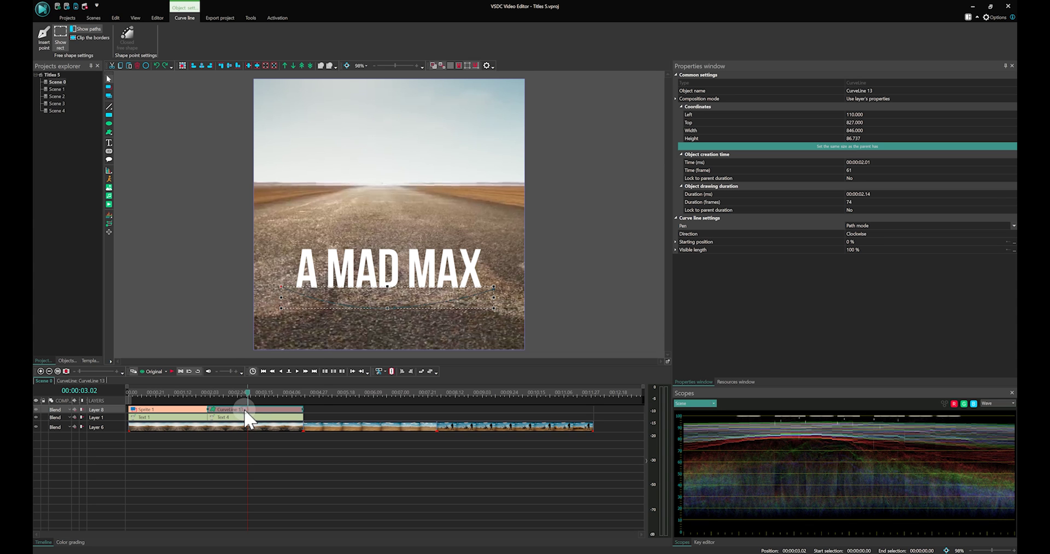
# Duplicate the curve line and move the copy above the A MAD MAX text, at about 547 px from the scene's upper edge
pyautogui.rightClick(246, 201)
pyautogui.click(275, 238)
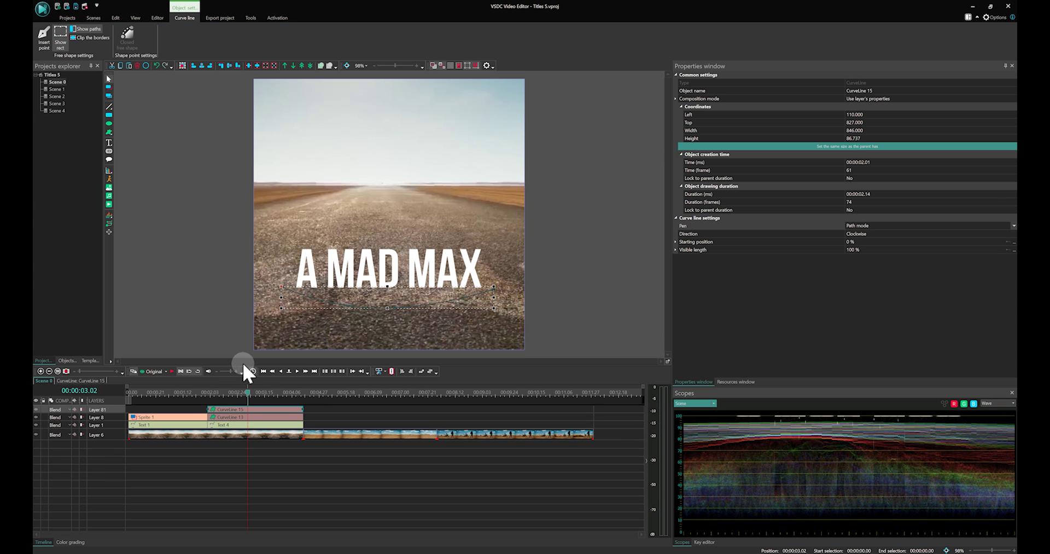
pyautogui.moveTo(350, 301); pyautogui.dragTo(351, 236)
# Turn off the bounding rectangle display for both curve lines
pyautogui.click(247, 418)
pyautogui.click(152, 187)
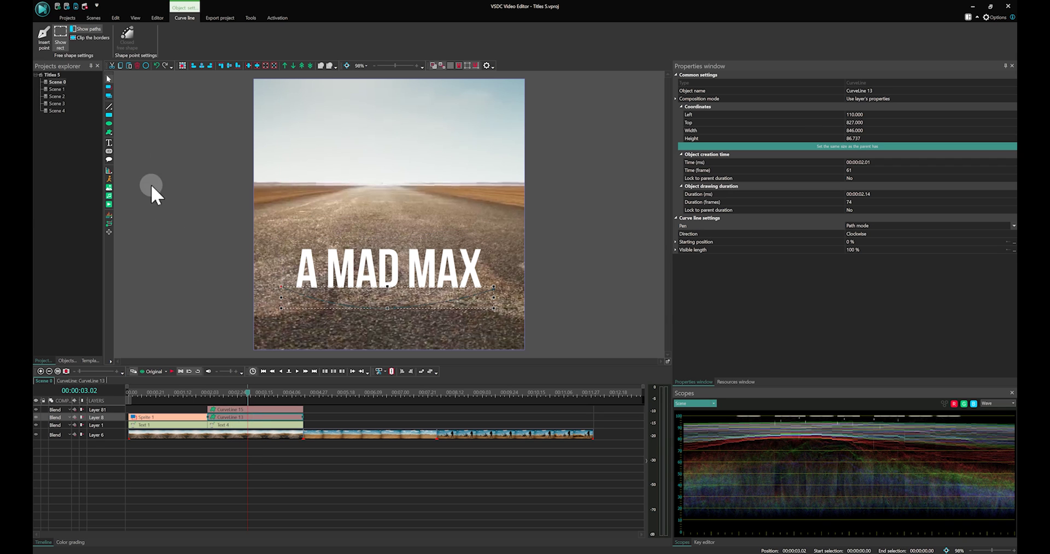
pyautogui.click(235, 409)
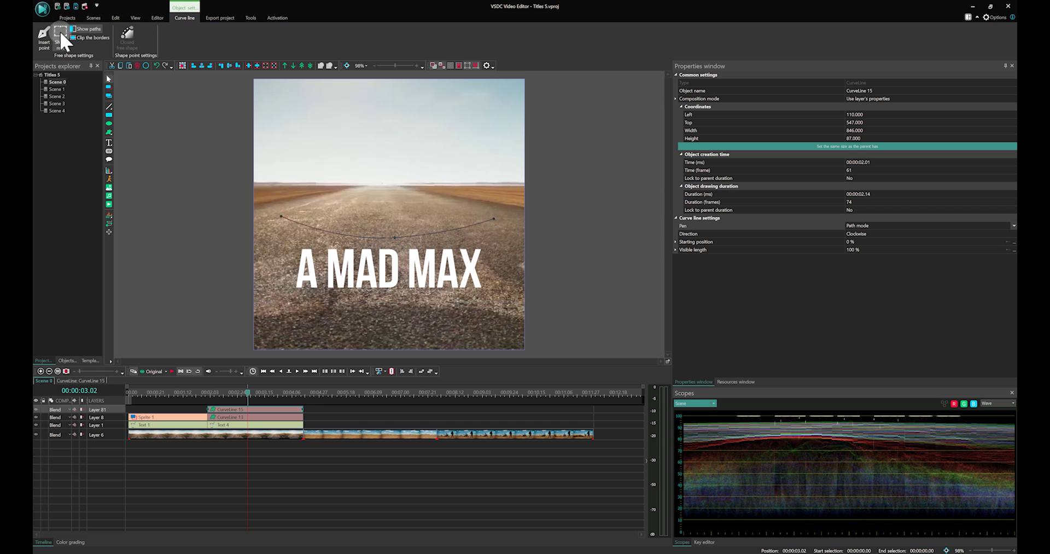
# Bind the A MAD MAX text to the path CurveLine 13, using the From first curve path mode
pyautogui.click(300, 424)
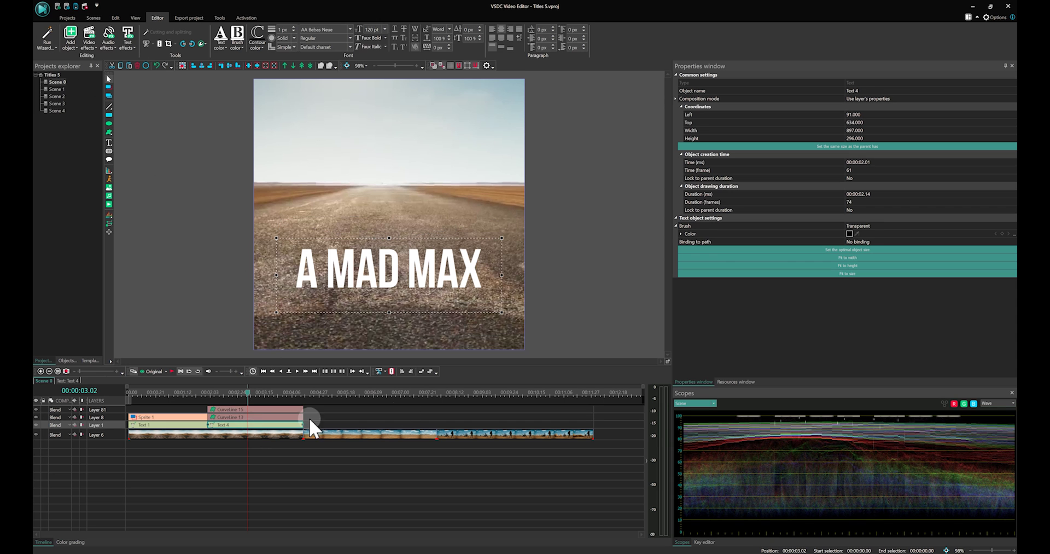
pyautogui.click(1012, 242)
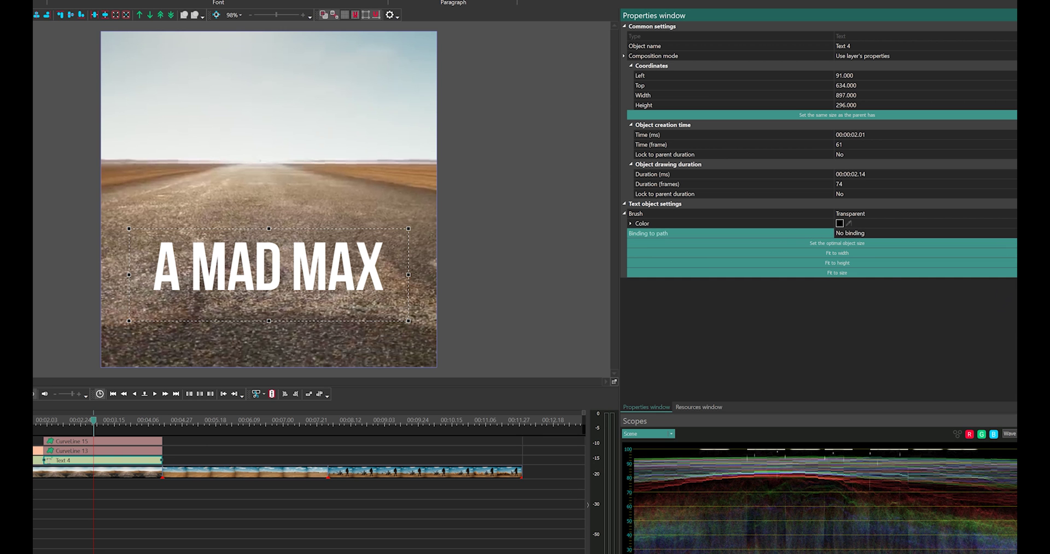
pyautogui.click(1015, 233)
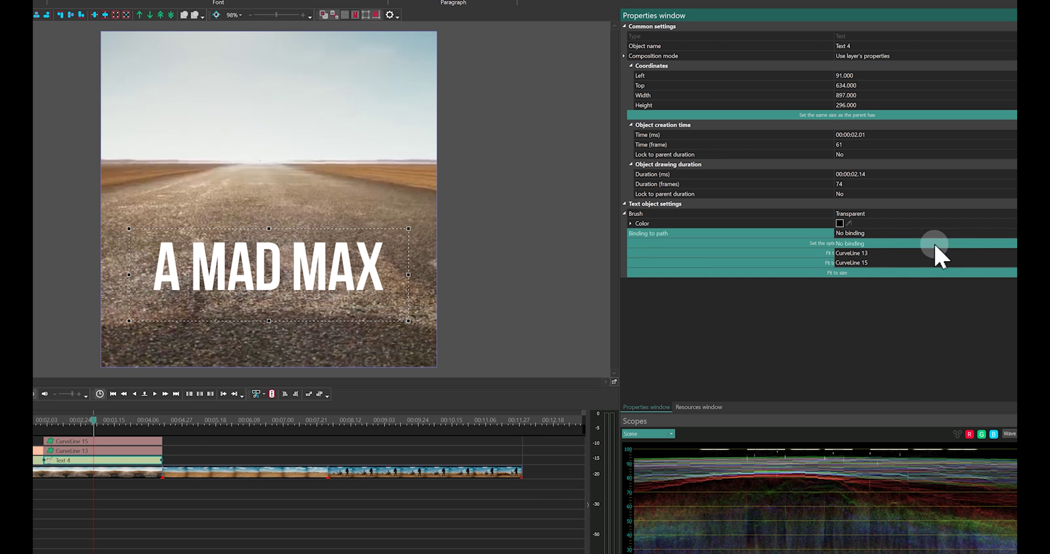
pyautogui.click(867, 253)
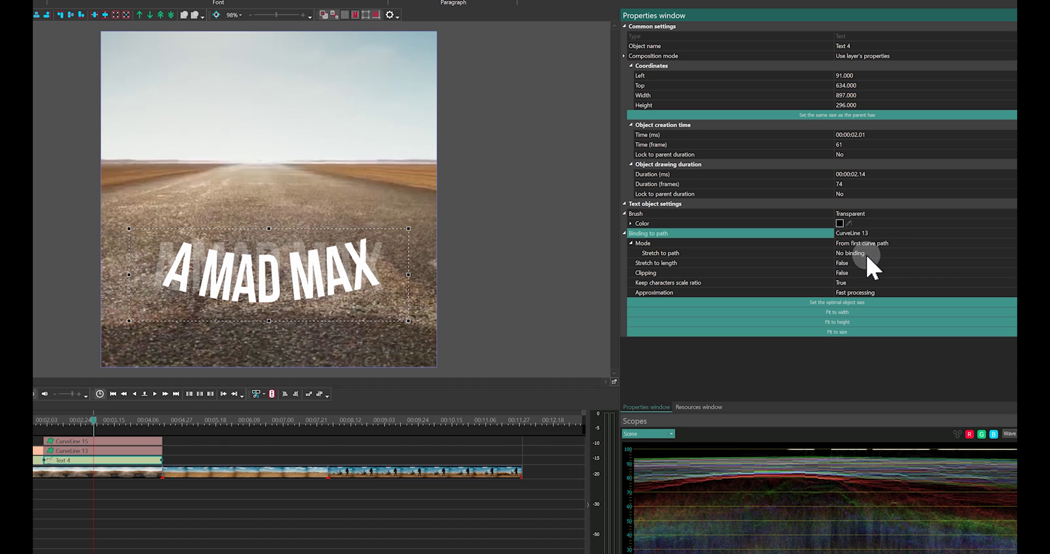
pyautogui.click(1009, 242)
pyautogui.click(1009, 243)
pyautogui.click(875, 282)
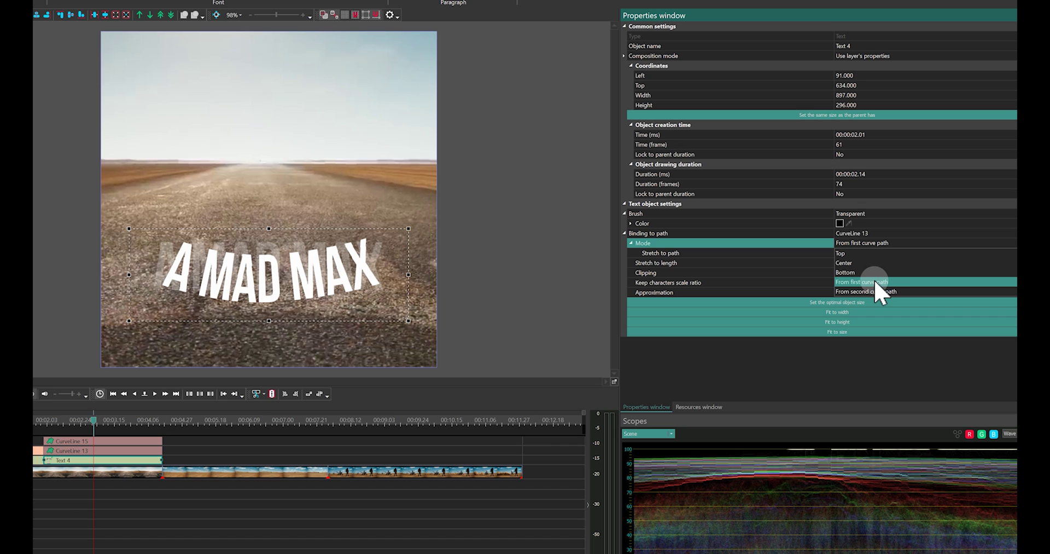
pyautogui.click(875, 281)
# Set the A MAD MAX text to stretch to the path CurveLine 15
pyautogui.click(1015, 253)
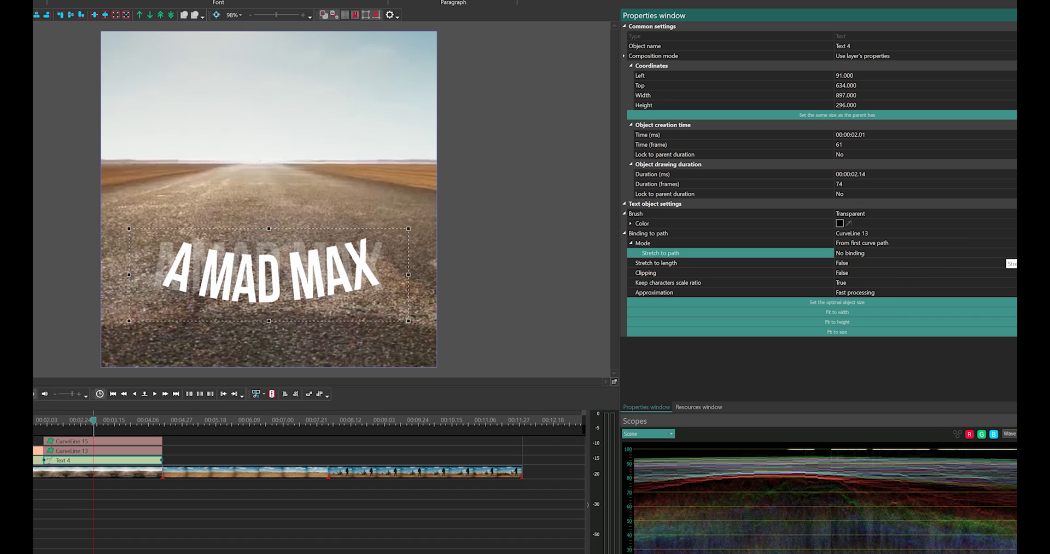
pyautogui.click(1009, 253)
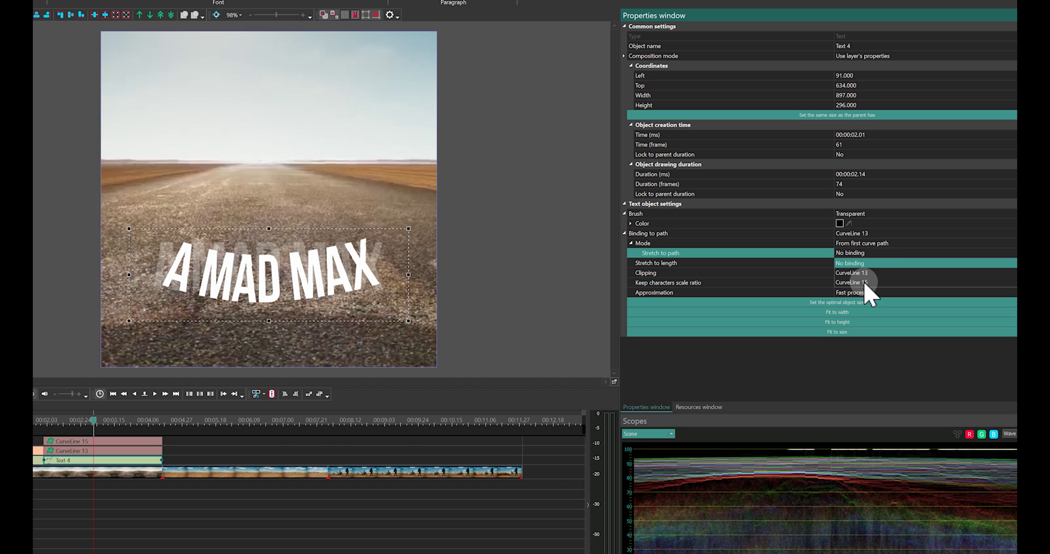
pyautogui.click(865, 281)
pyautogui.click(874, 283)
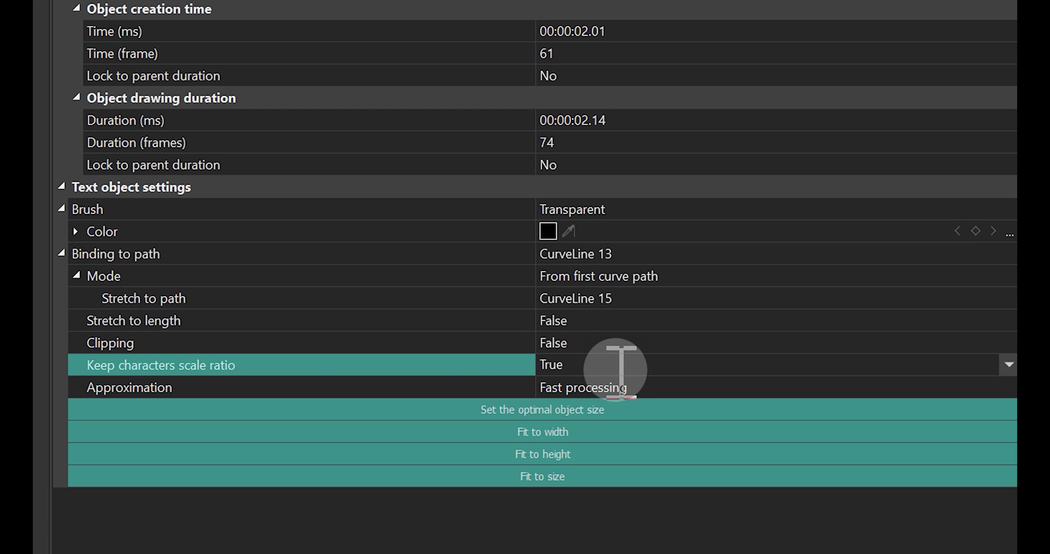
# Set the approximation of the A MAD MAX text's path binding to High quality
pyautogui.click(952, 386)
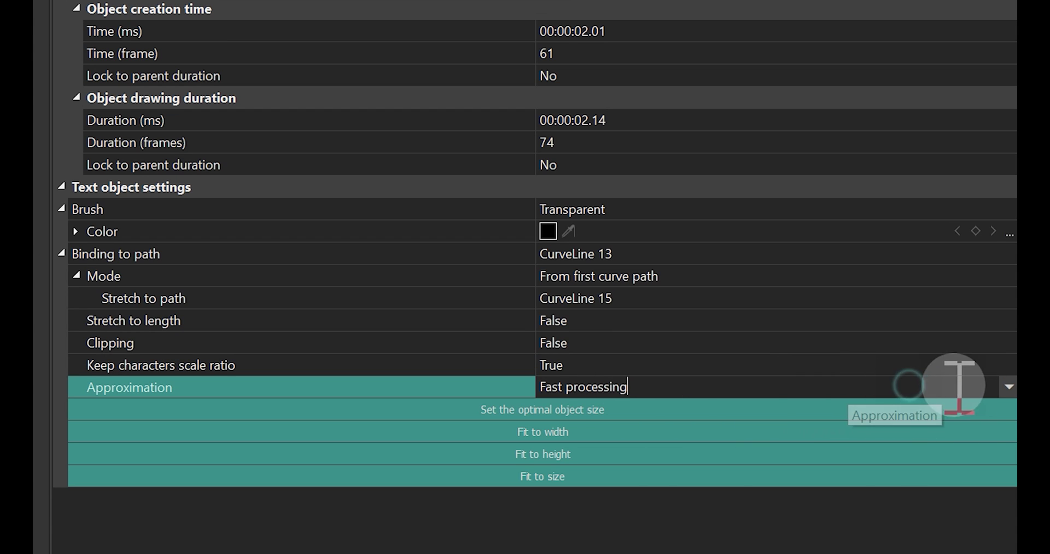
pyautogui.click(1009, 387)
pyautogui.click(624, 431)
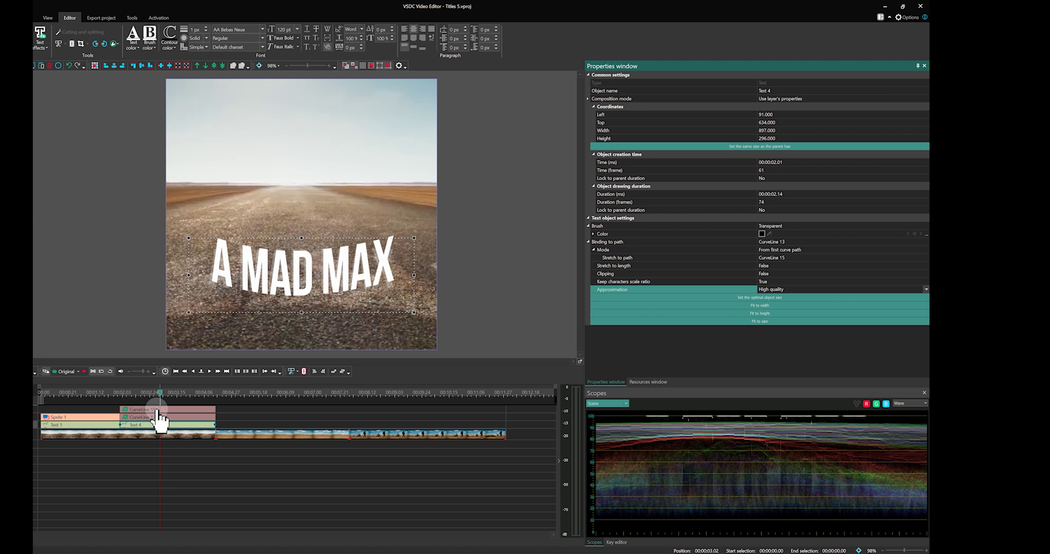
# Reshape the upper curve line above the A MAD MAX text by moving its left end point and its middle point
pyautogui.click(158, 409)
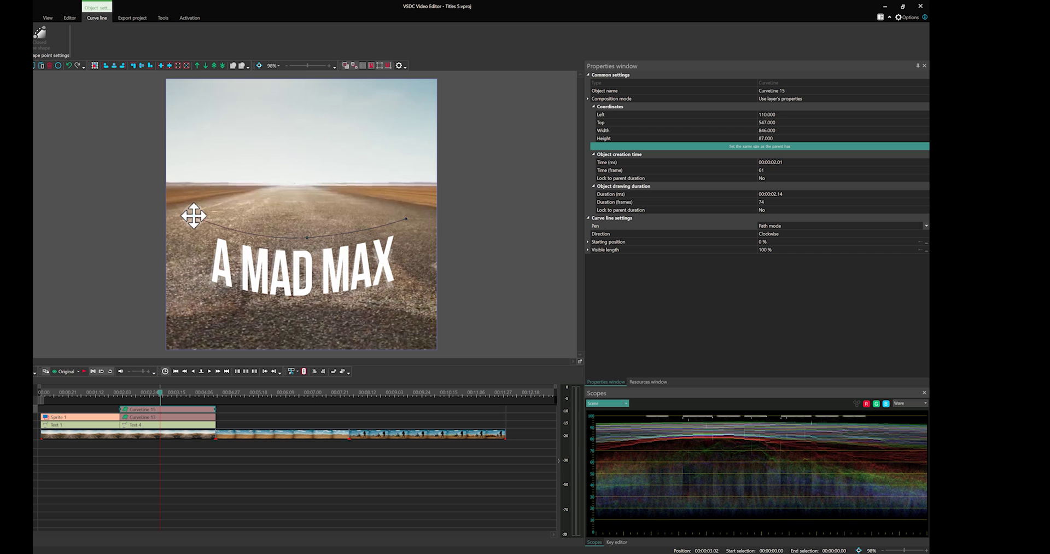
pyautogui.moveTo(199, 219)
pyautogui.mouseDown()
pyautogui.moveTo(211, 271)
pyautogui.moveTo(212, 223)
pyautogui.mouseUp()
pyautogui.moveTo(309, 239)
pyautogui.mouseDown()
pyautogui.moveTo(293, 244)
pyautogui.moveTo(311, 237)
pyautogui.mouseUp()
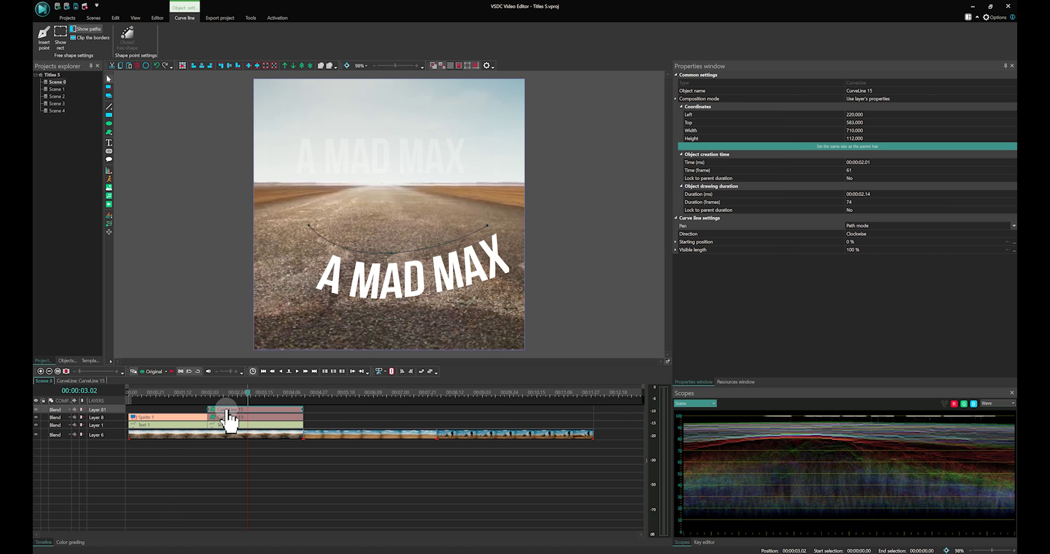
# Inside the upper curve line, add a Movement effect continuing to the end of the object, and plot its path points above and below the curve
pyautogui.doubleClick(225, 408)
pyautogui.click(109, 231)
pyautogui.click(431, 268)
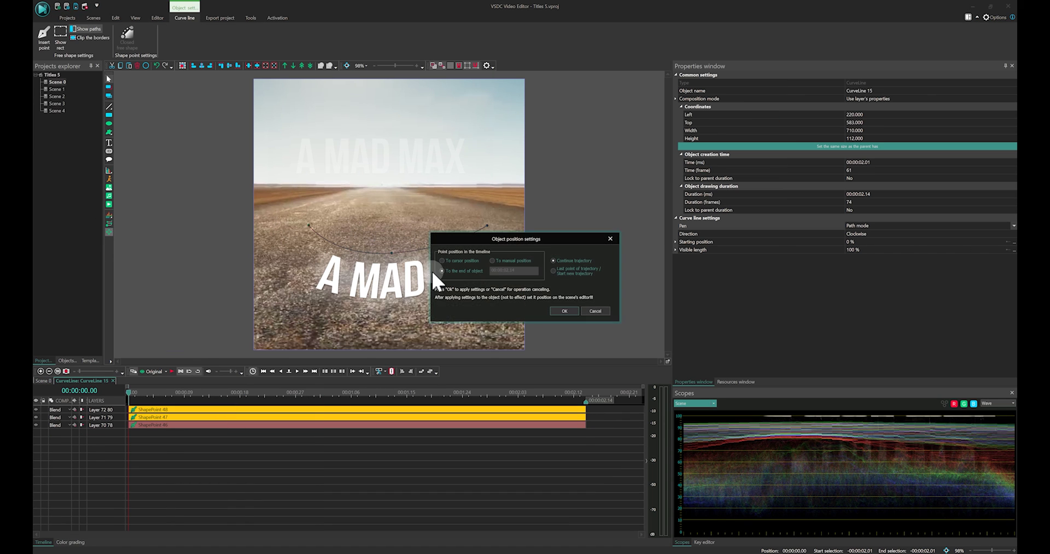
pyautogui.press('Return')
pyautogui.click(388, 210)
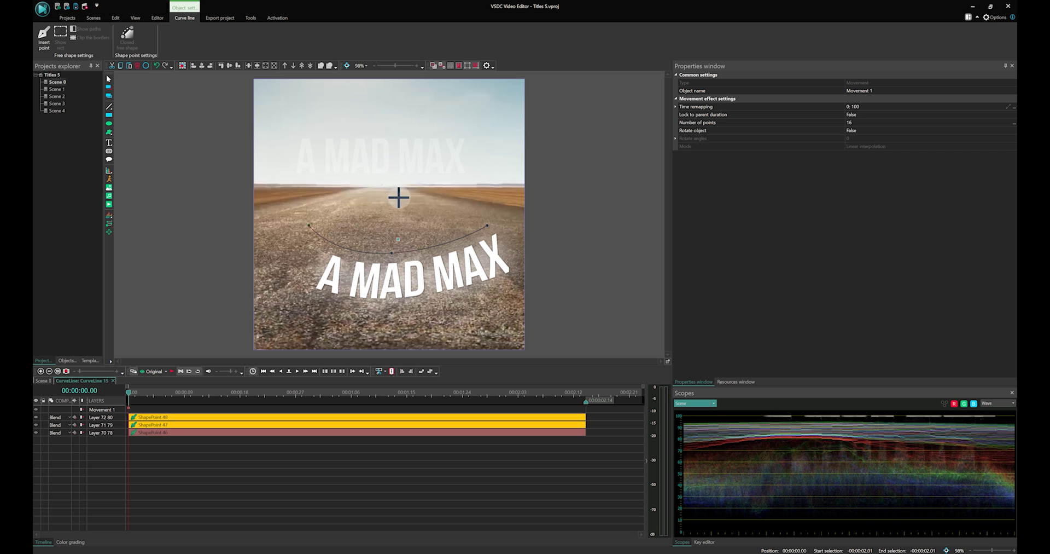
pyautogui.click(398, 197)
pyautogui.moveTo(399, 271); pyautogui.dragTo(401, 295)
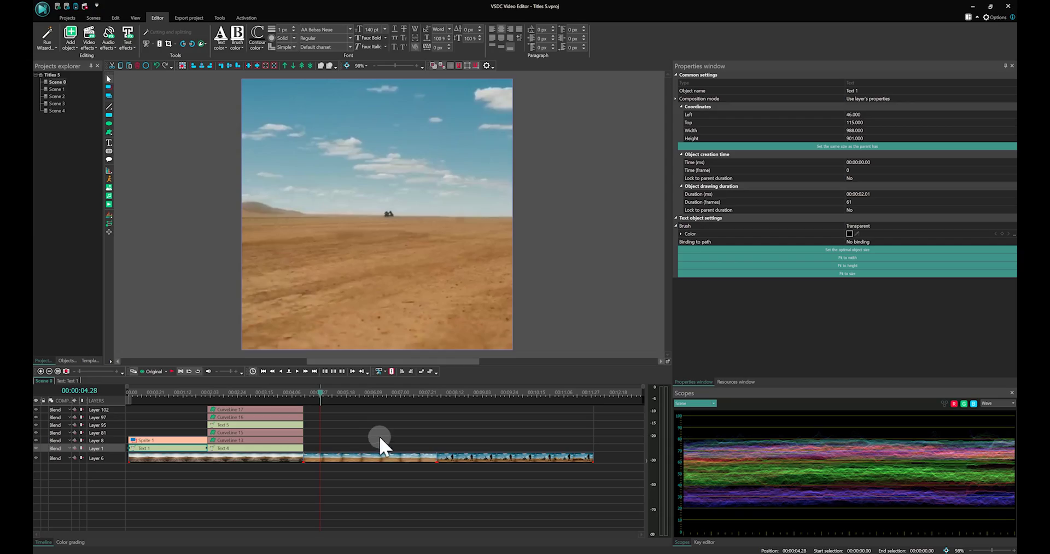
# Place the white FURIOSA text near the start of the second clip on the timeline and make its text colour fully transparent
pyautogui.moveTo(379, 441); pyautogui.dragTo(333, 456)
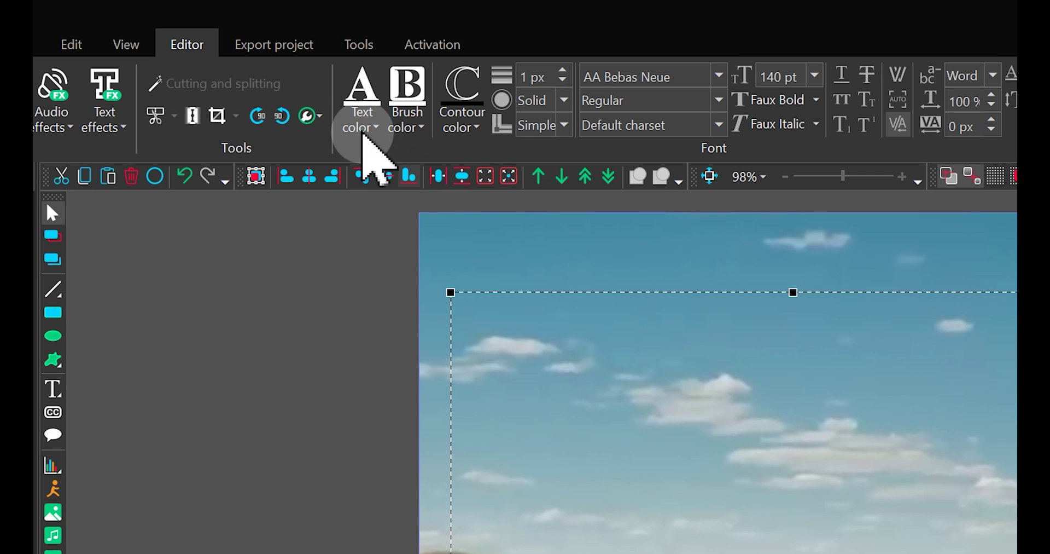
pyautogui.click(217, 48)
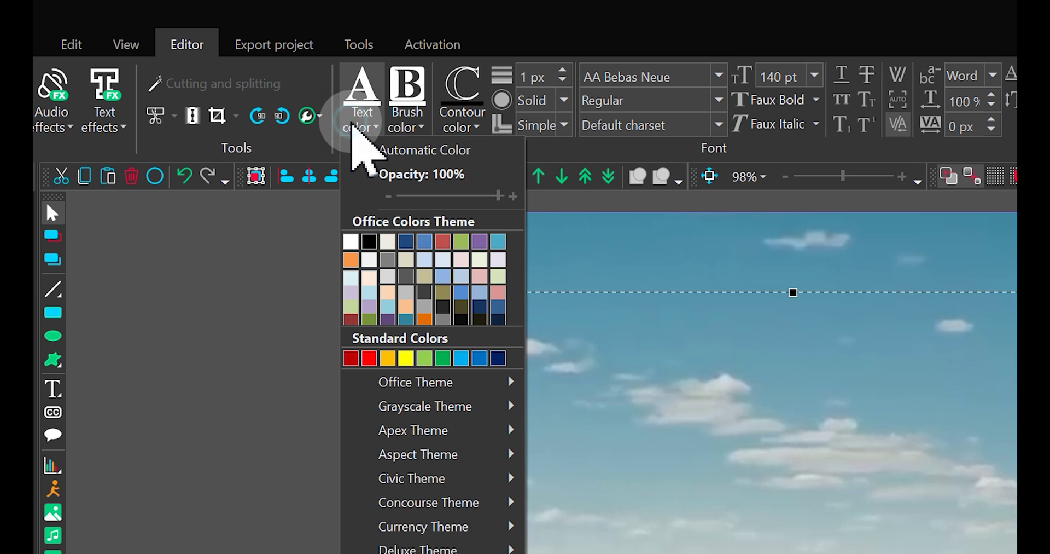
pyautogui.moveTo(497, 195); pyautogui.dragTo(266, 217)
# Give the FURIOSA text a blue contour with 100% opacity and a thickness of 7 px
pyautogui.click(477, 131)
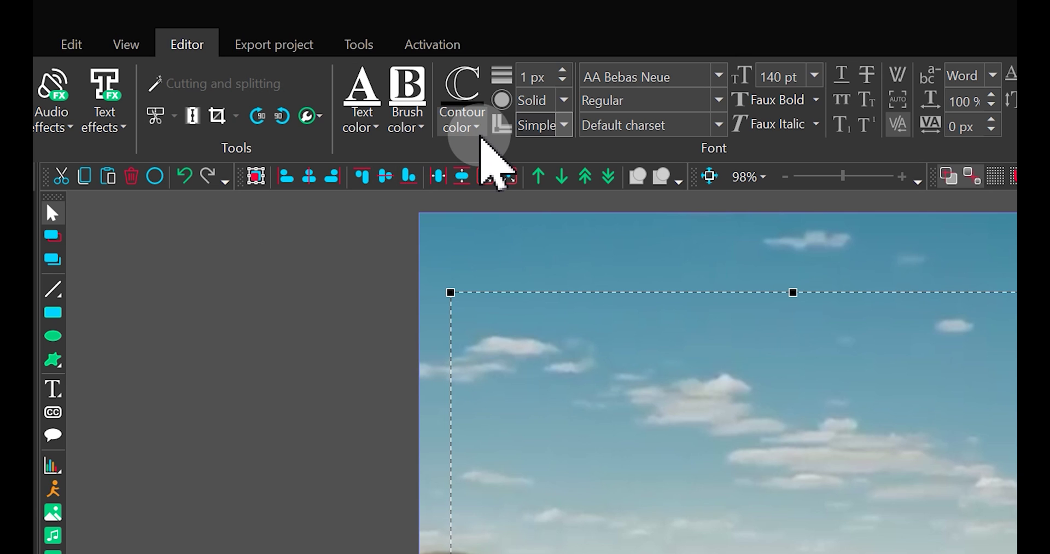
pyautogui.click(457, 239)
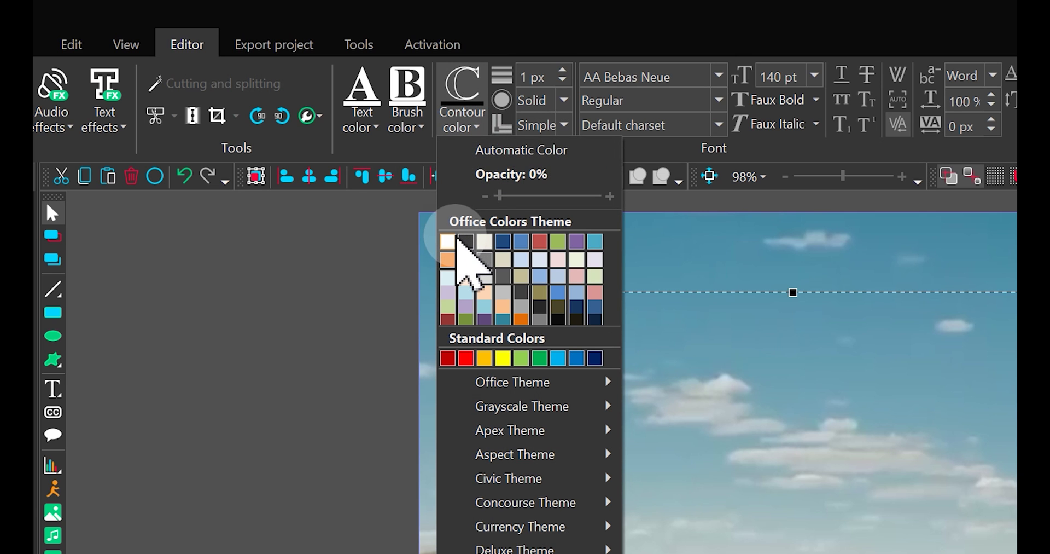
pyautogui.click(474, 131)
pyautogui.click(578, 198)
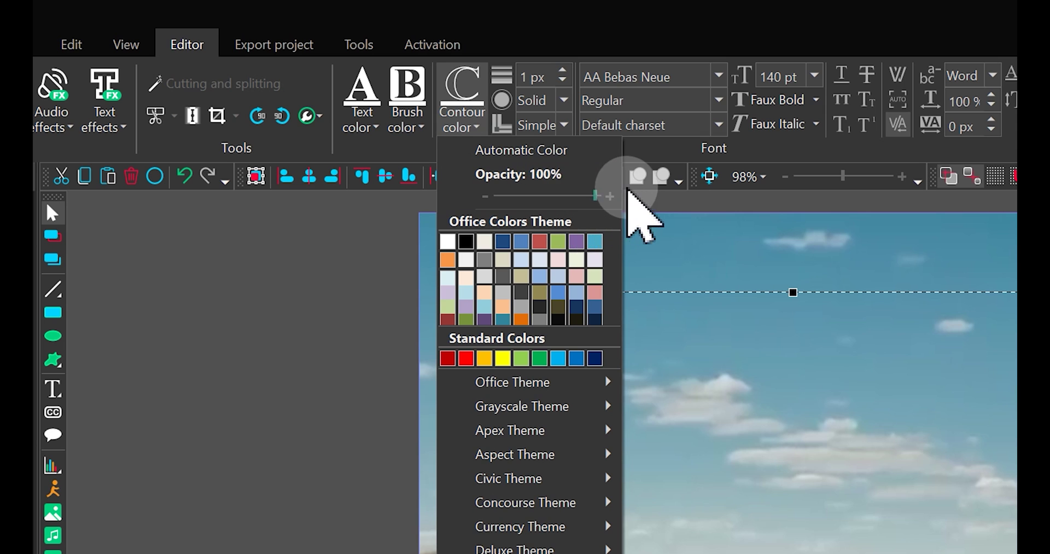
pyautogui.click(627, 188)
pyautogui.click(564, 71)
pyautogui.click(563, 71)
pyautogui.click(564, 71)
pyautogui.click(564, 73)
pyautogui.click(564, 72)
pyautogui.click(562, 72)
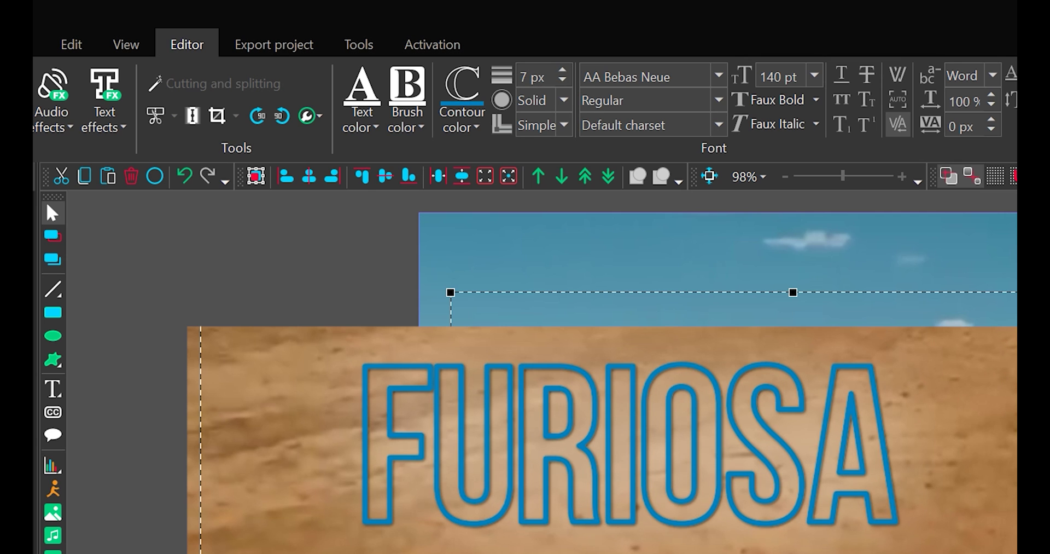
# Try the Dashes, Dots and Dash-dot line styles on the FURIOSA text's contour
pyautogui.click(564, 101)
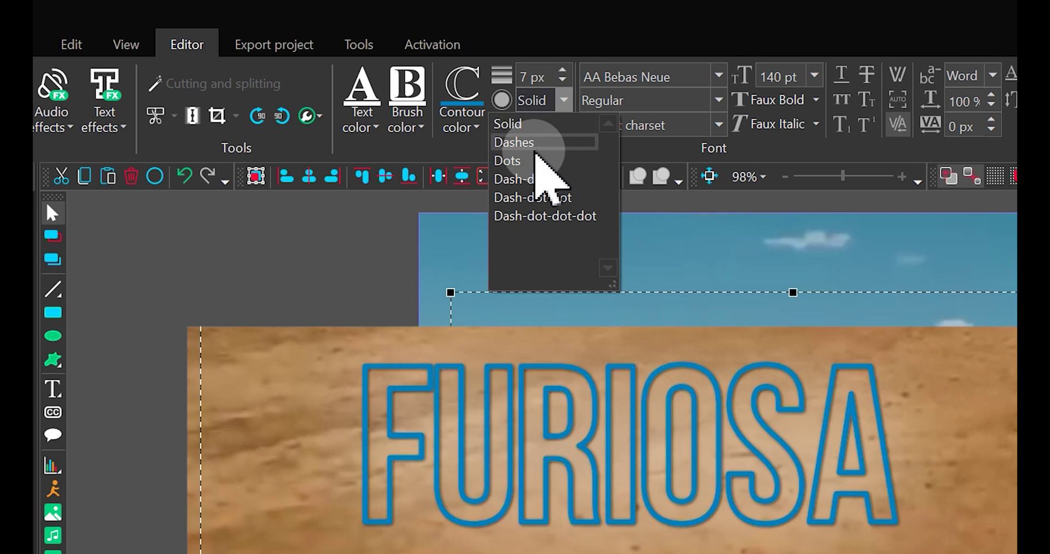
pyautogui.click(534, 147)
pyautogui.click(564, 101)
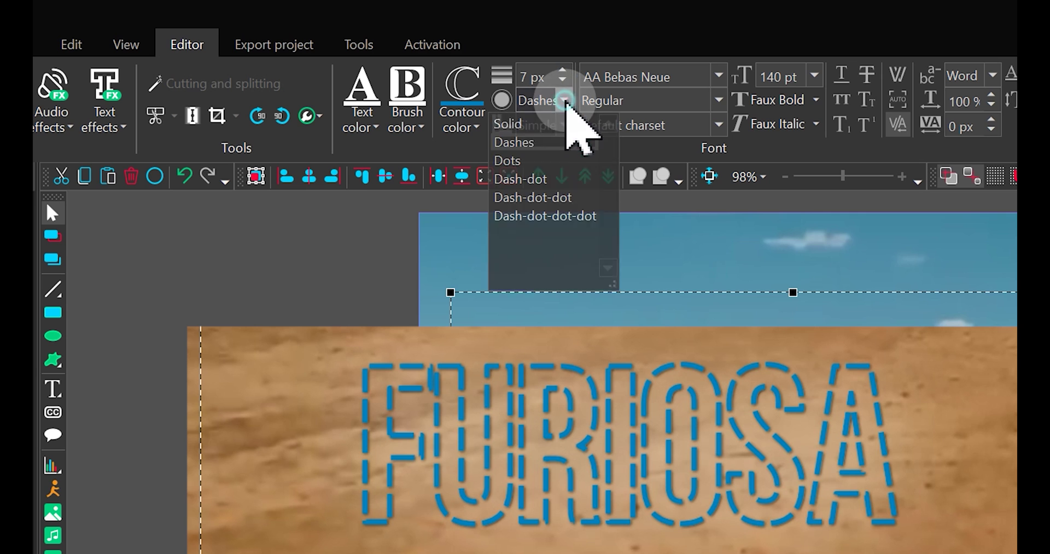
pyautogui.click(549, 158)
pyautogui.click(565, 104)
pyautogui.click(539, 181)
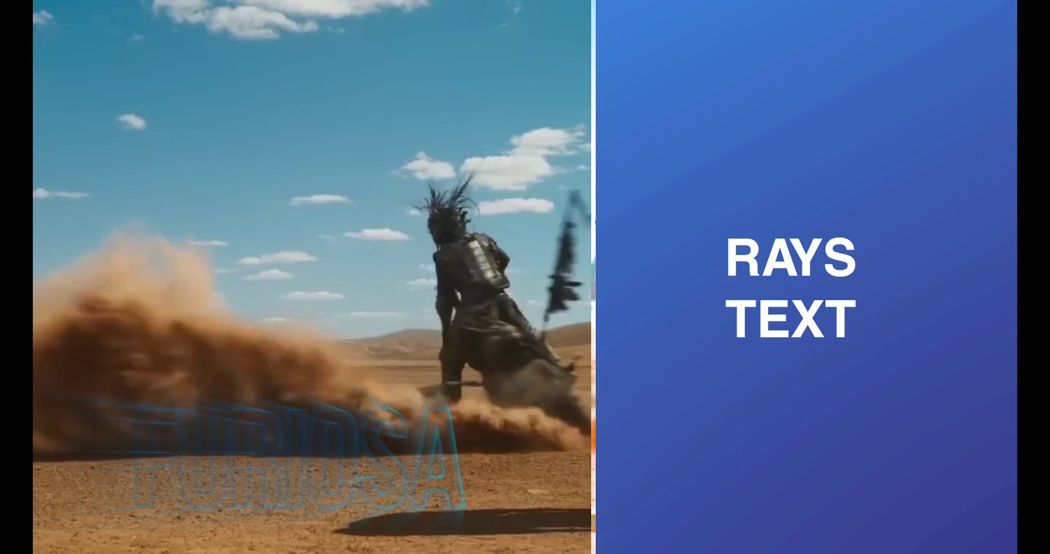
# Duplicate the outlined FURIOSA text, start the copy at 00:00:07.28 over the last clip and extend it to the clip's end
pyautogui.click(397, 447)
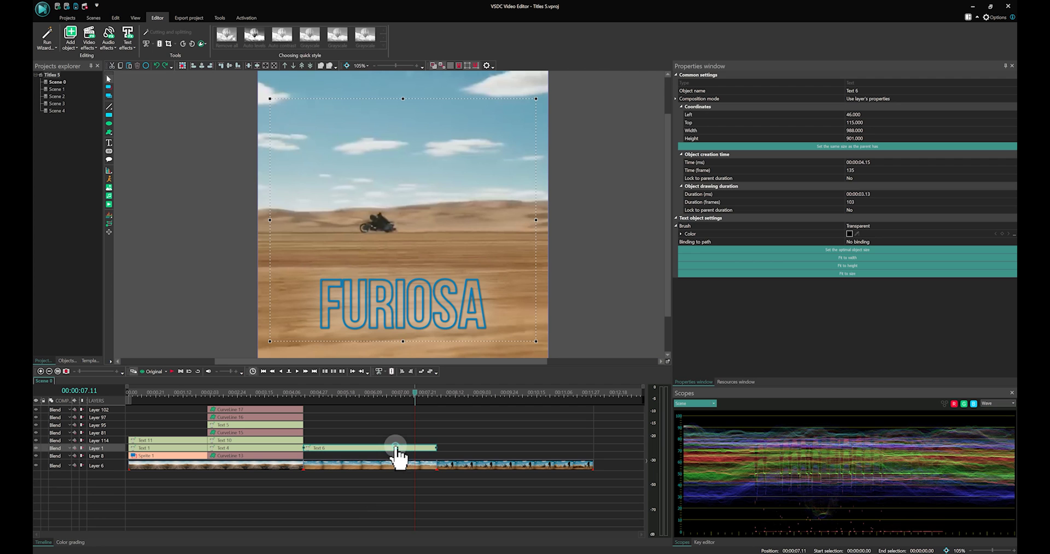
pyautogui.rightClick(396, 448)
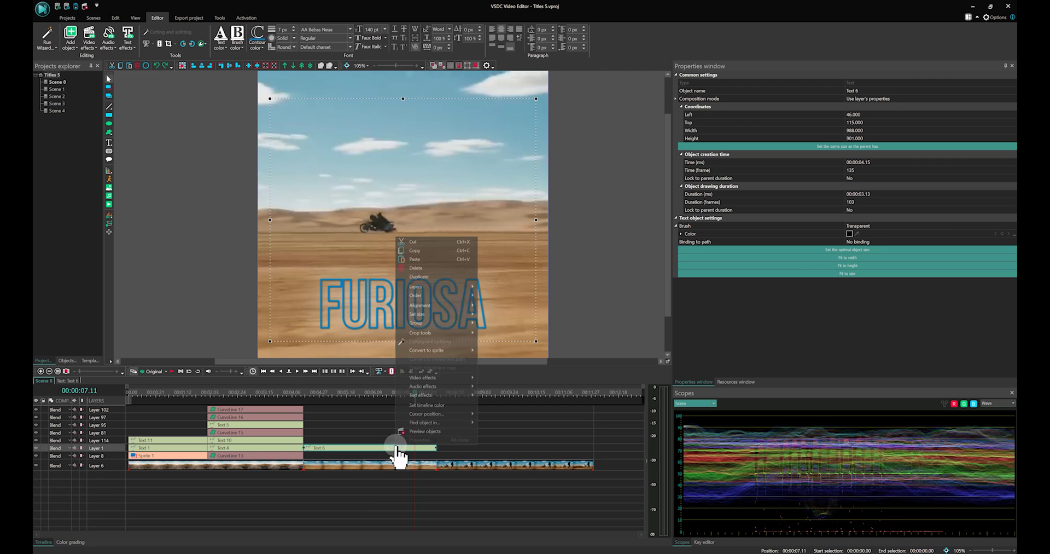
pyautogui.click(438, 271)
pyautogui.moveTo(361, 449); pyautogui.dragTo(482, 458)
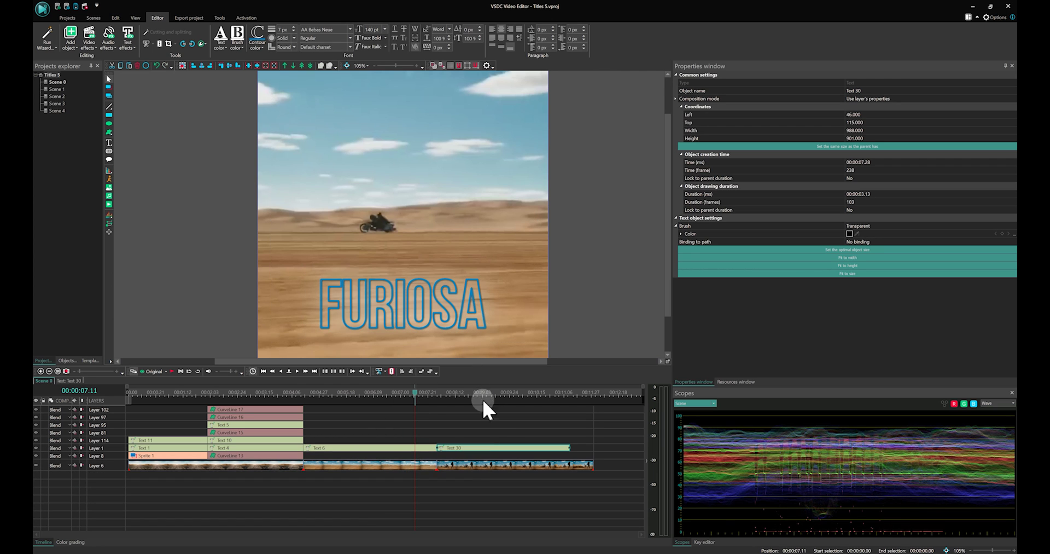
pyautogui.click(527, 431)
pyautogui.moveTo(571, 449); pyautogui.dragTo(593, 448)
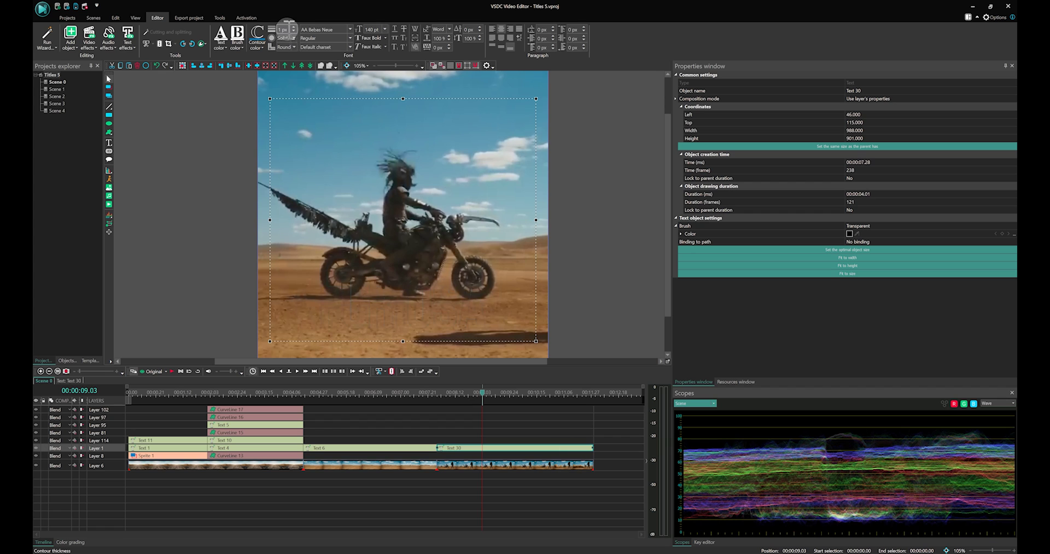
# Change the duplicated FURIOSA text's contour to red with a thickness of 4 px
pyautogui.press('Return')
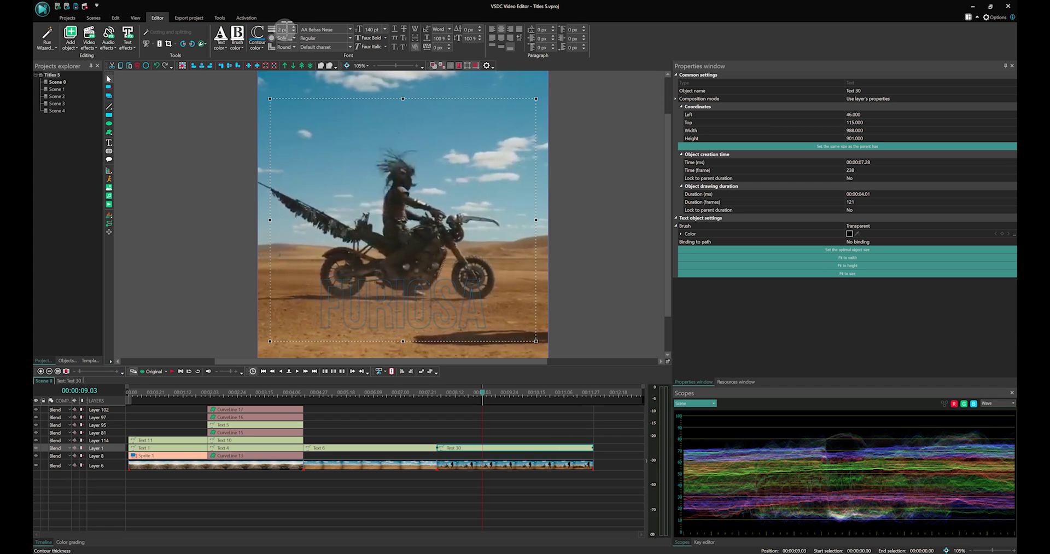
pyautogui.click(260, 41)
pyautogui.click(252, 131)
pyautogui.click(294, 27)
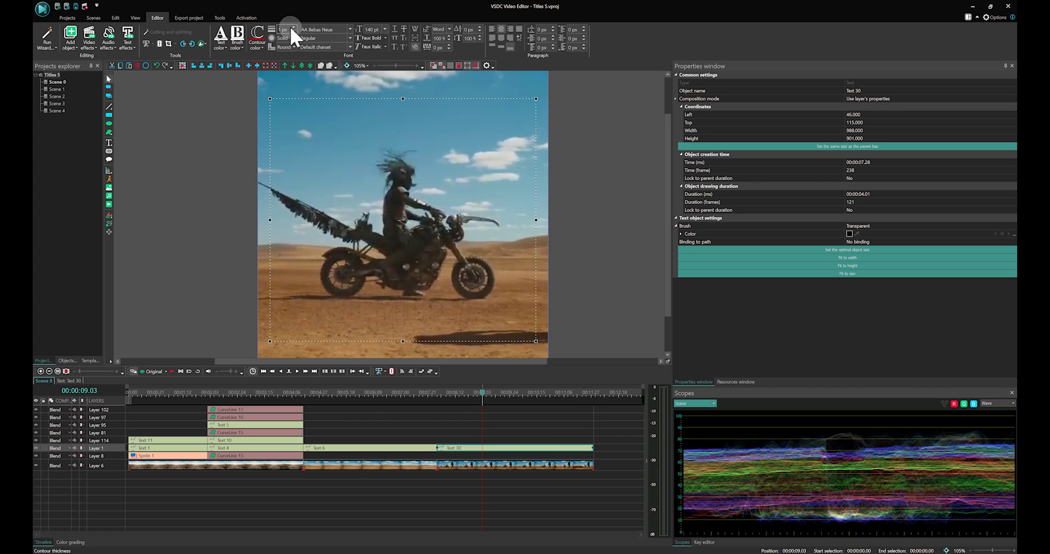
pyautogui.click(293, 27)
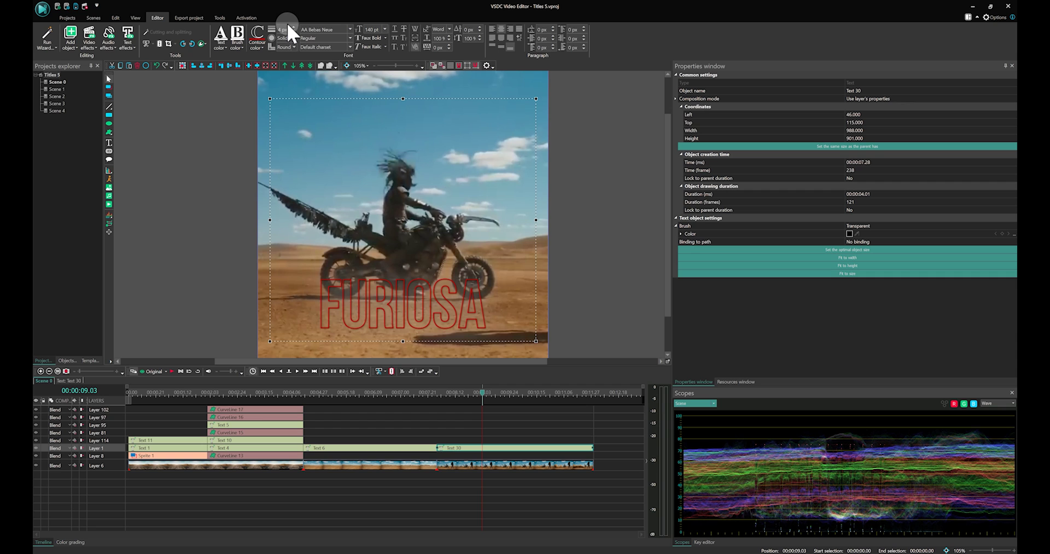
# Open the duplicated text's contents and add a God rays effect lasting the whole parent duration
pyautogui.click(482, 404)
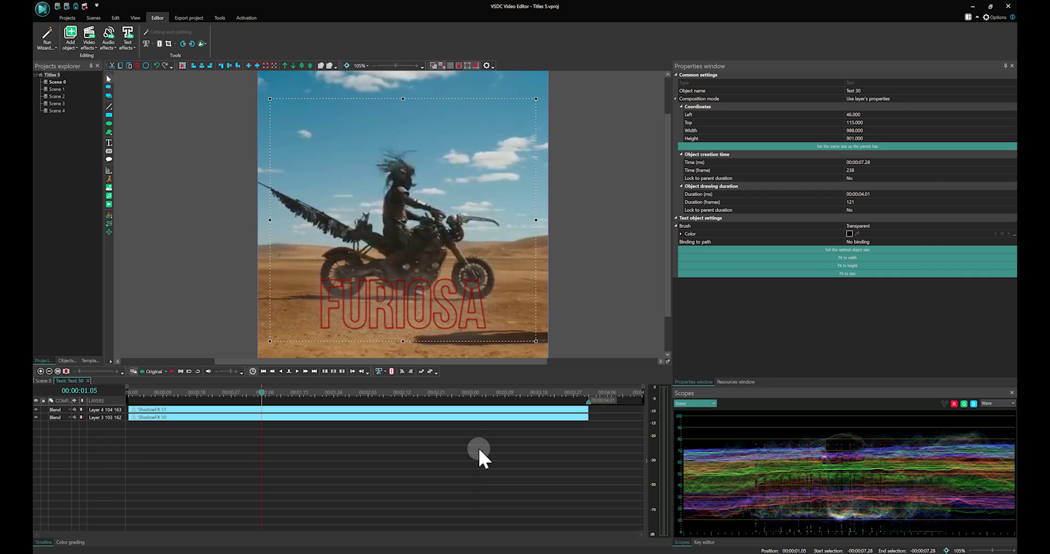
pyautogui.click(88, 43)
pyautogui.moveTo(101, 119)
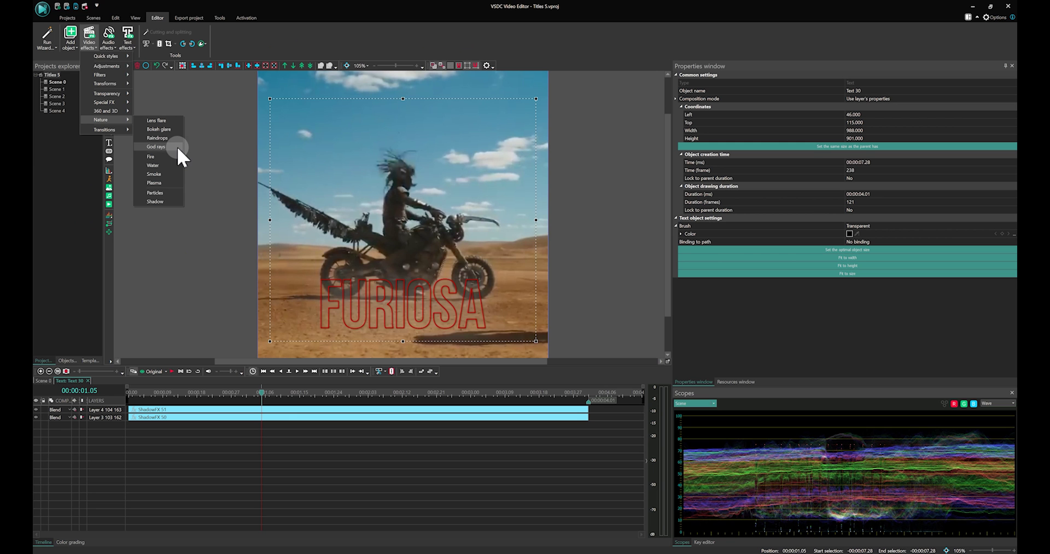
pyautogui.click(408, 328)
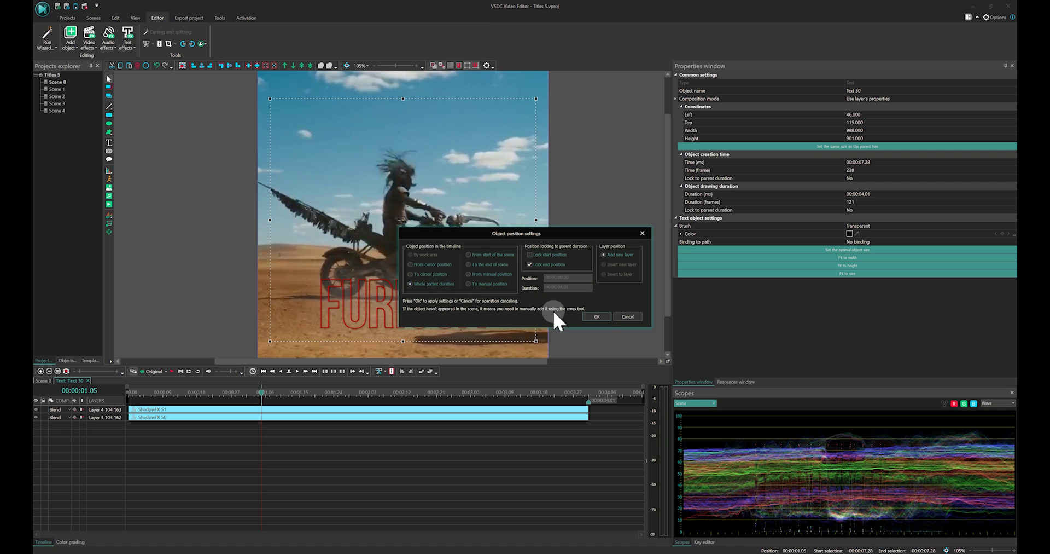
pyautogui.click(599, 316)
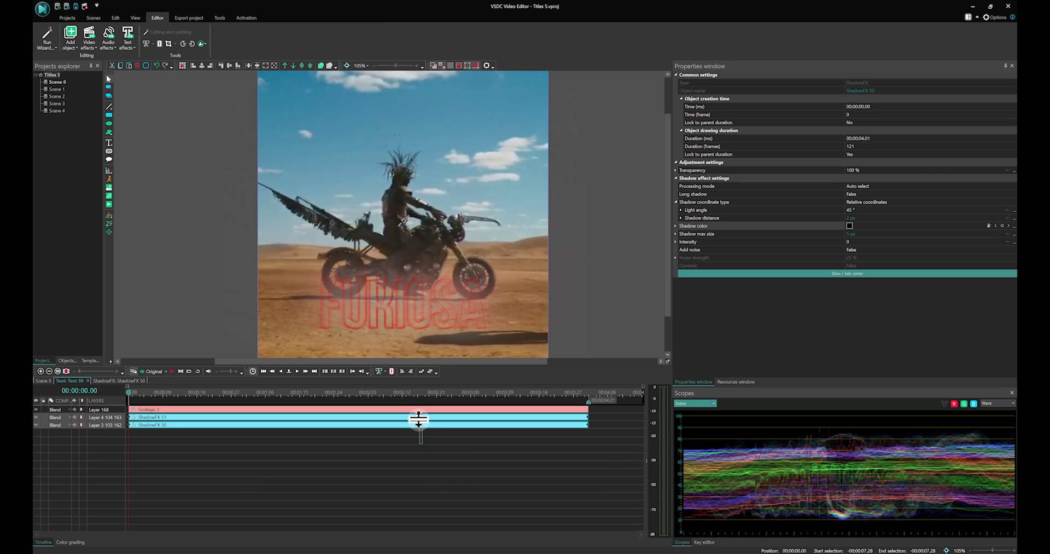
# Delete the two shadow effects from the duplicated FURIOSA text
pyautogui.click(418, 422)
pyautogui.click(383, 421)
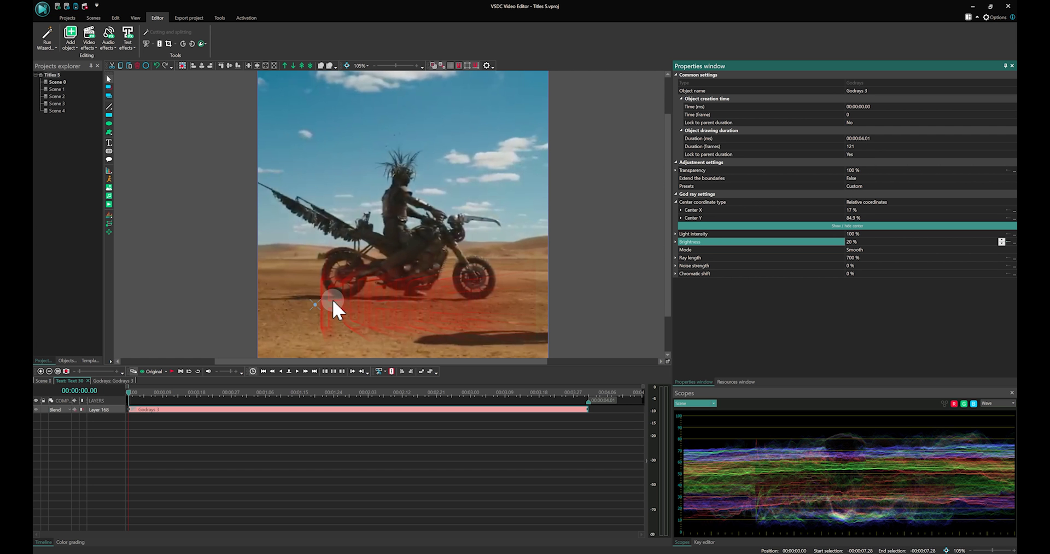
# Move the god rays' centre left of the text to X 13.72 % and Y 85.01 %, and open Center X for keyframing
pyautogui.moveTo(319, 301); pyautogui.dragTo(298, 303)
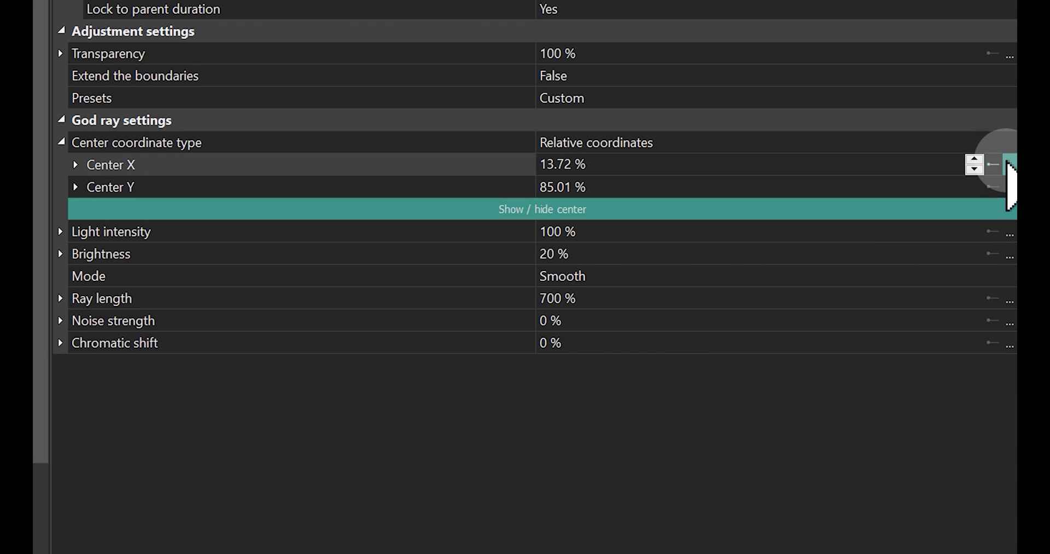
pyautogui.click(1009, 164)
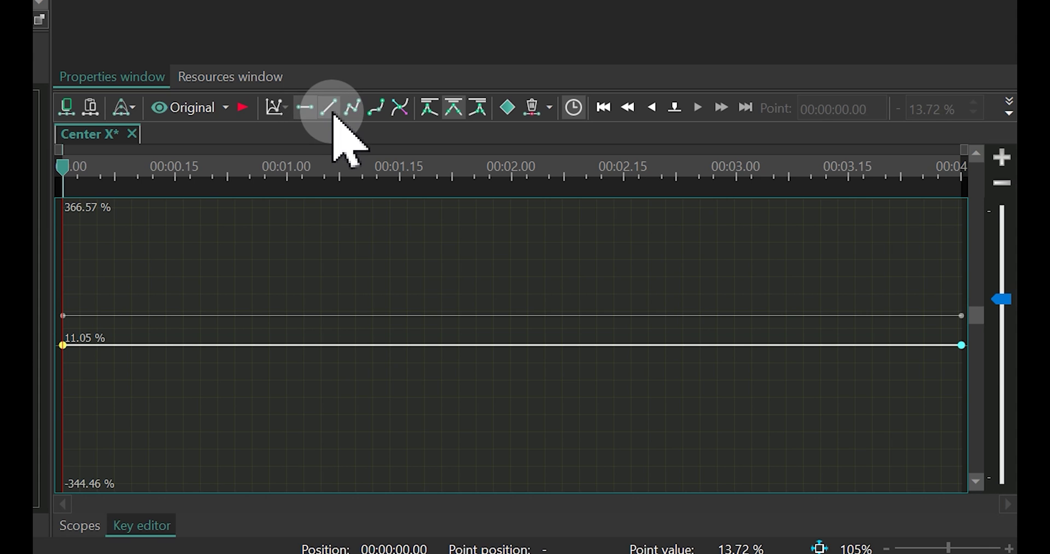
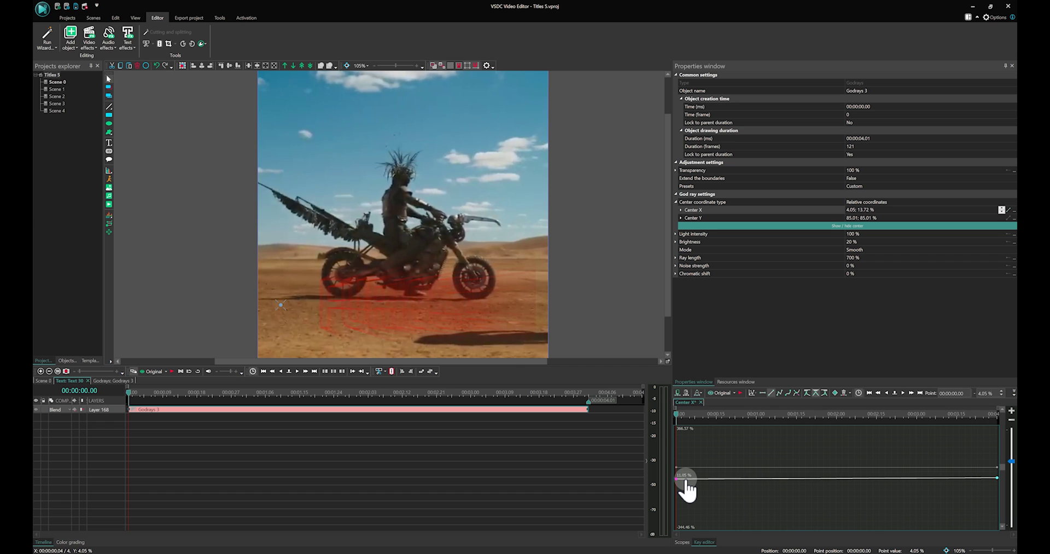
# Keyframe the god rays' centre from X 7.62 %, Y 85.33 % at the start to X 85.48 %, Y 85.01 % at 00:00:04.00
pyautogui.click(430, 420)
pyautogui.moveTo(280, 306)
pyautogui.mouseDown()
pyautogui.moveTo(298, 308)
pyautogui.moveTo(290, 305)
pyautogui.mouseUp()
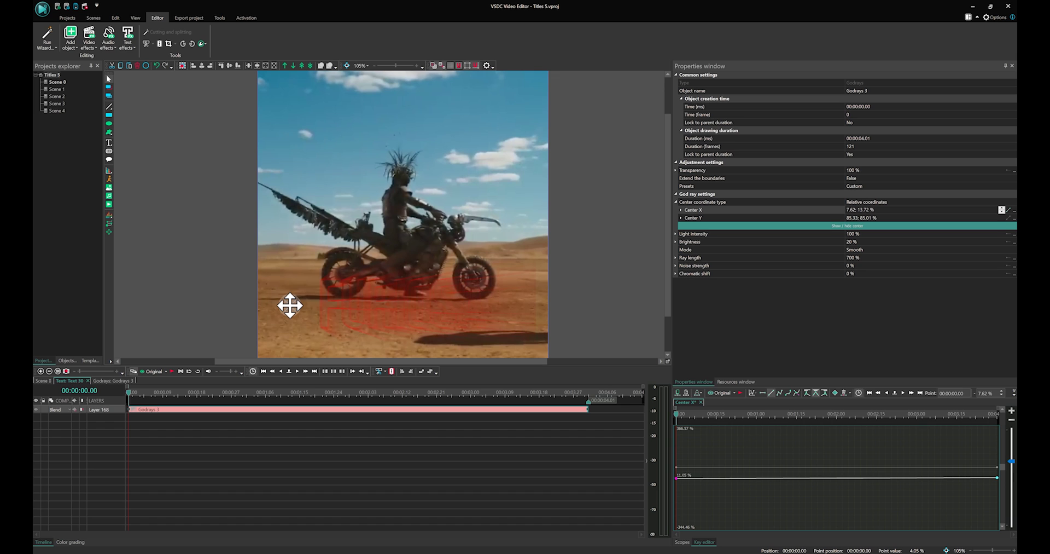
pyautogui.click(912, 392)
pyautogui.click(379, 327)
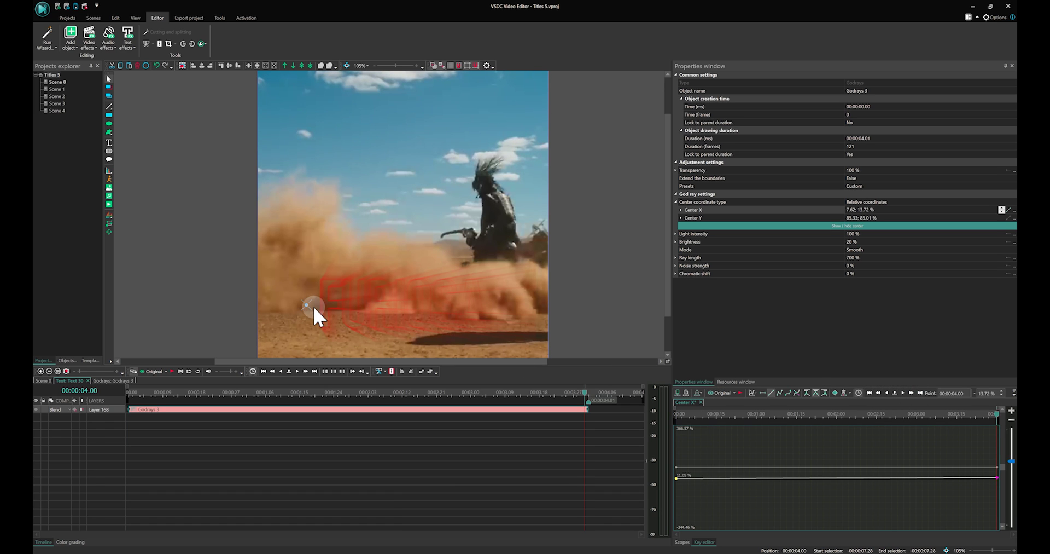
pyautogui.moveTo(307, 306); pyautogui.dragTo(496, 307)
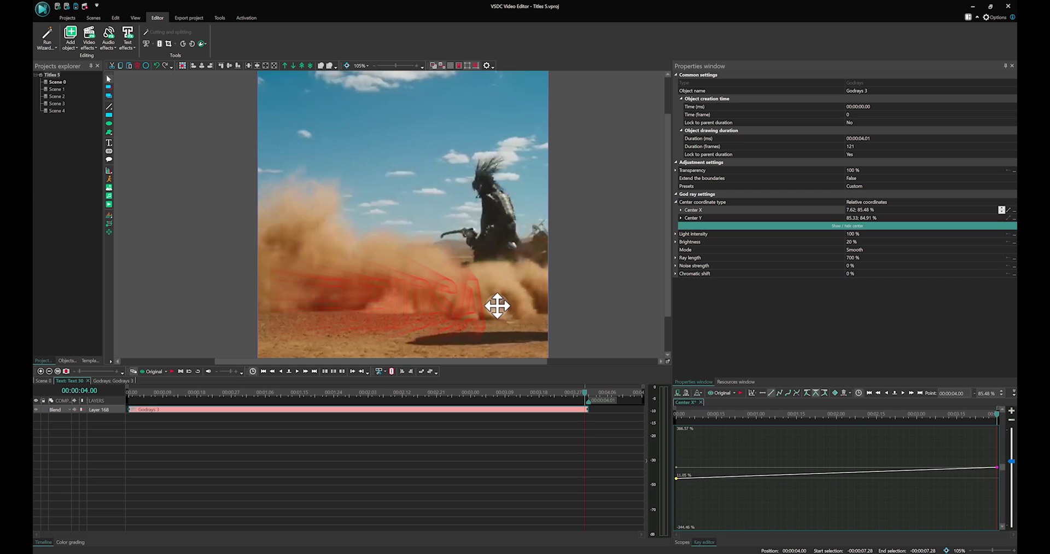
# Add a Fade Out transparency effect to the end of the red FURIOSA text, above its god rays
pyautogui.click(94, 46)
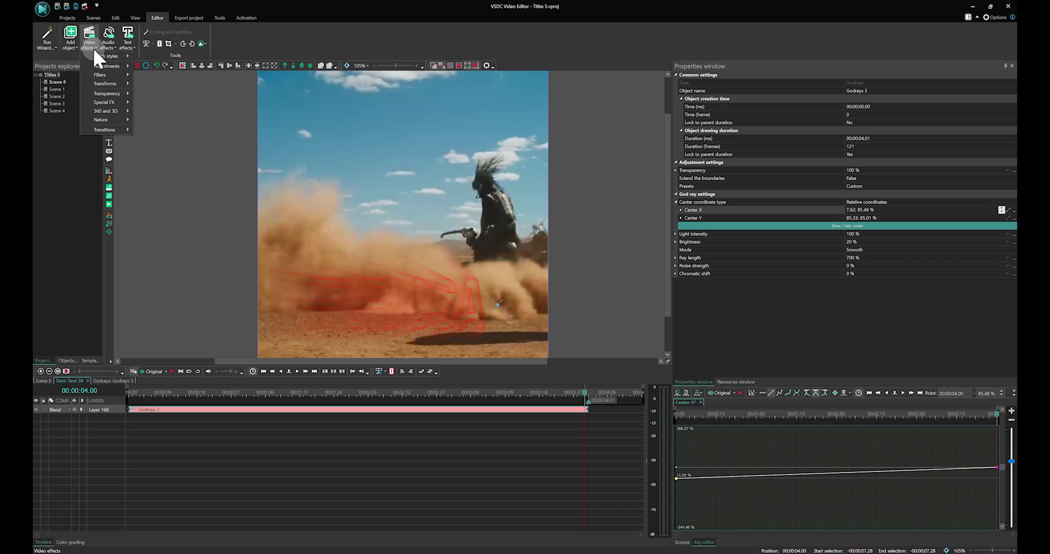
pyautogui.moveTo(113, 93)
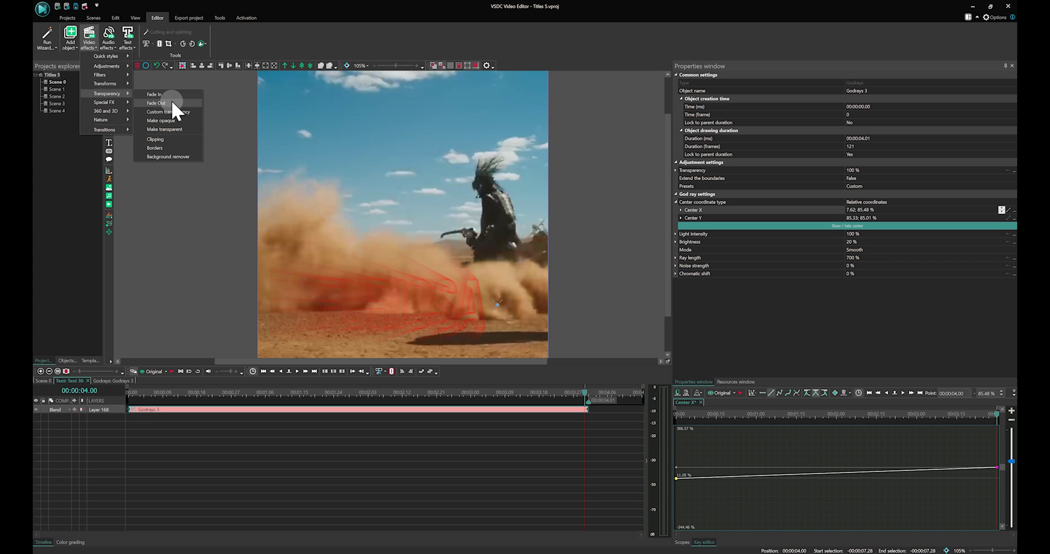
pyautogui.click(172, 102)
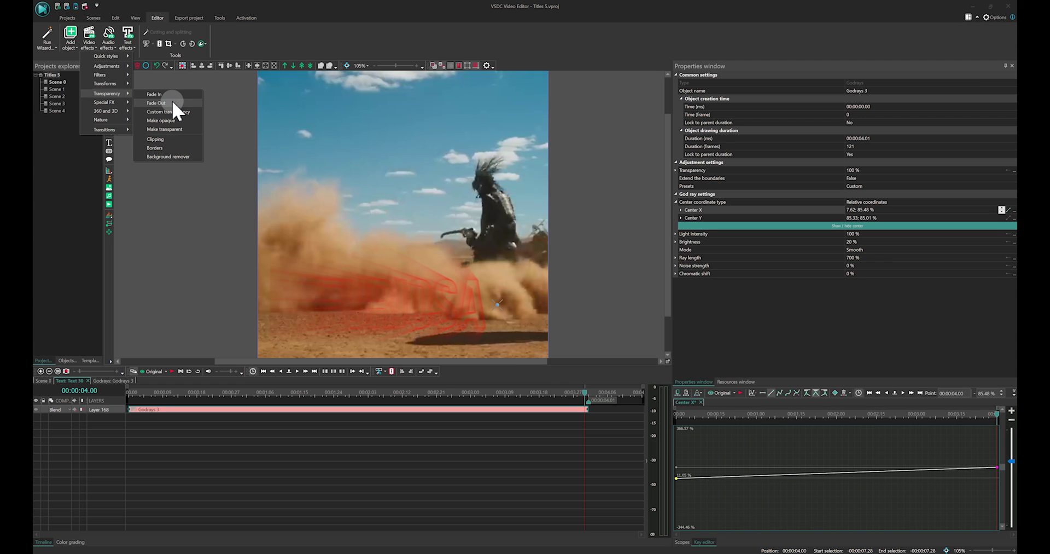
pyautogui.click(173, 102)
pyautogui.click(590, 317)
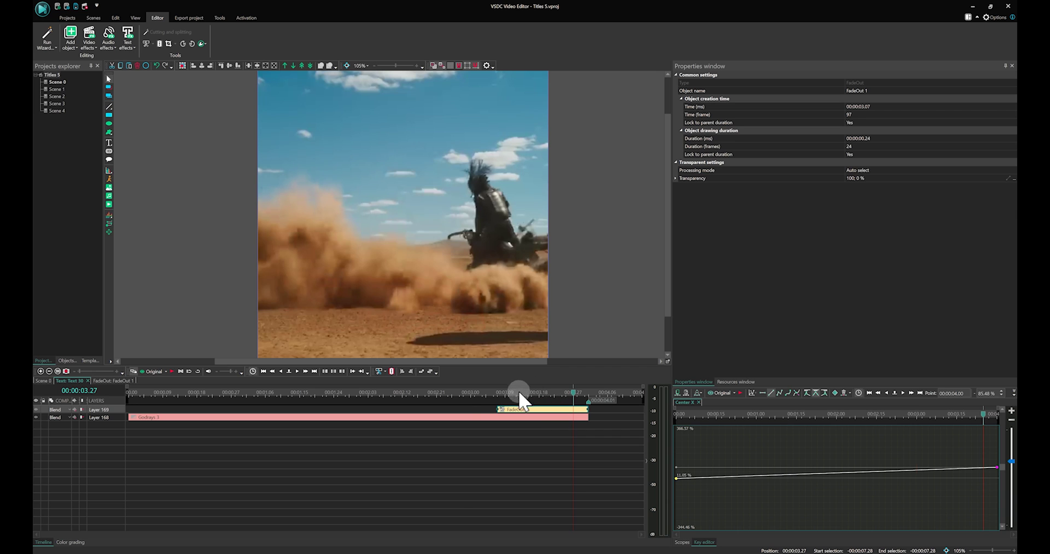
# Duplicate the red FURIOSA text in Scene 0 and delete the god rays and fade-out effects from the duplicate
pyautogui.click(44, 381)
pyautogui.rightClick(519, 448)
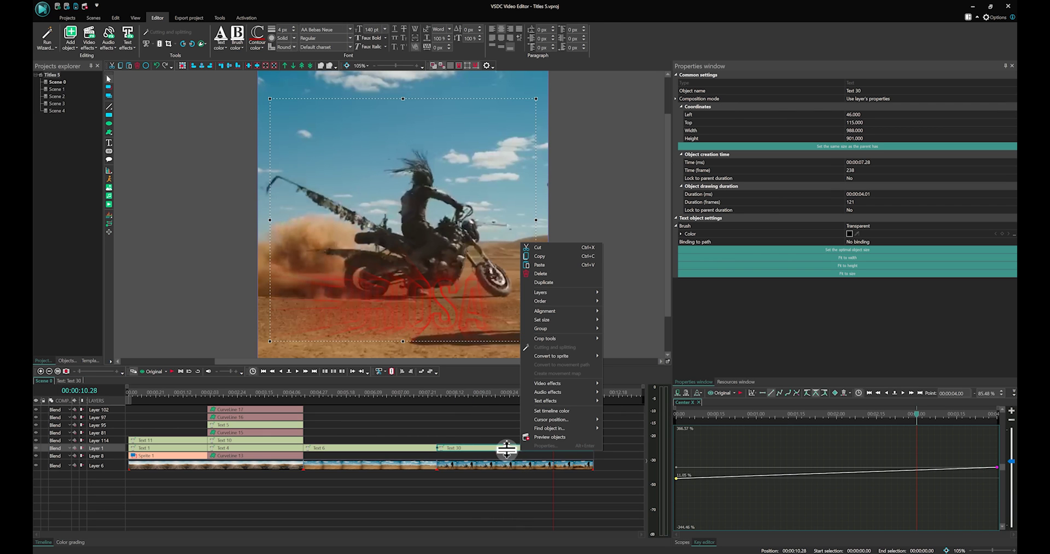
pyautogui.click(549, 293)
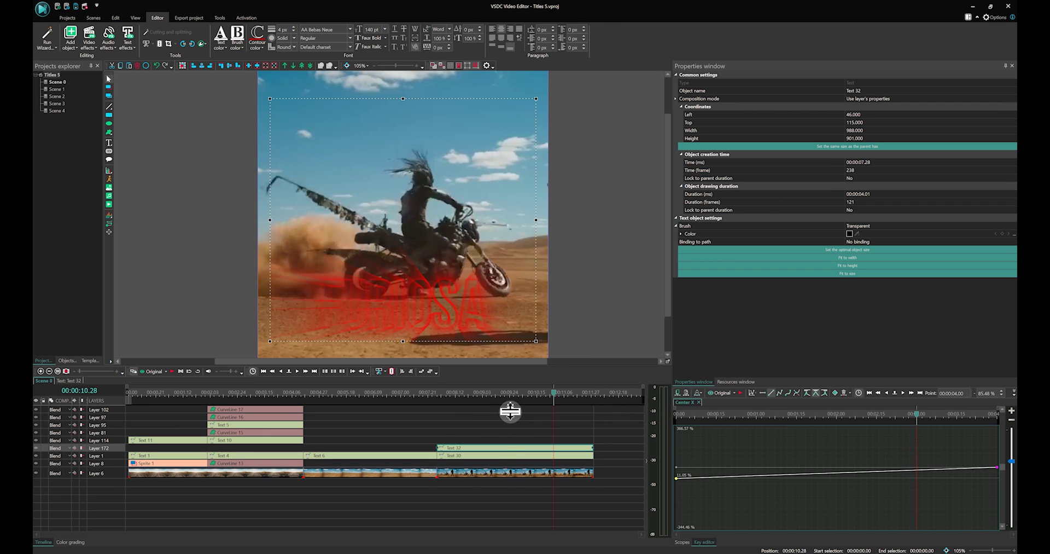
pyautogui.doubleClick(493, 448)
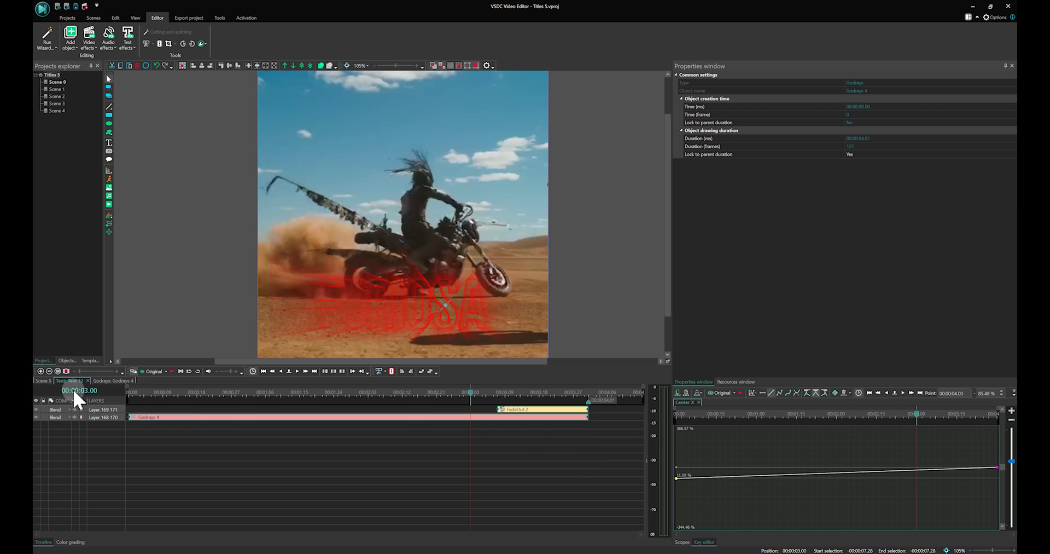
pyautogui.click(44, 378)
# Set the original FURIOSA text's contour to a darker custom red
pyautogui.click(540, 456)
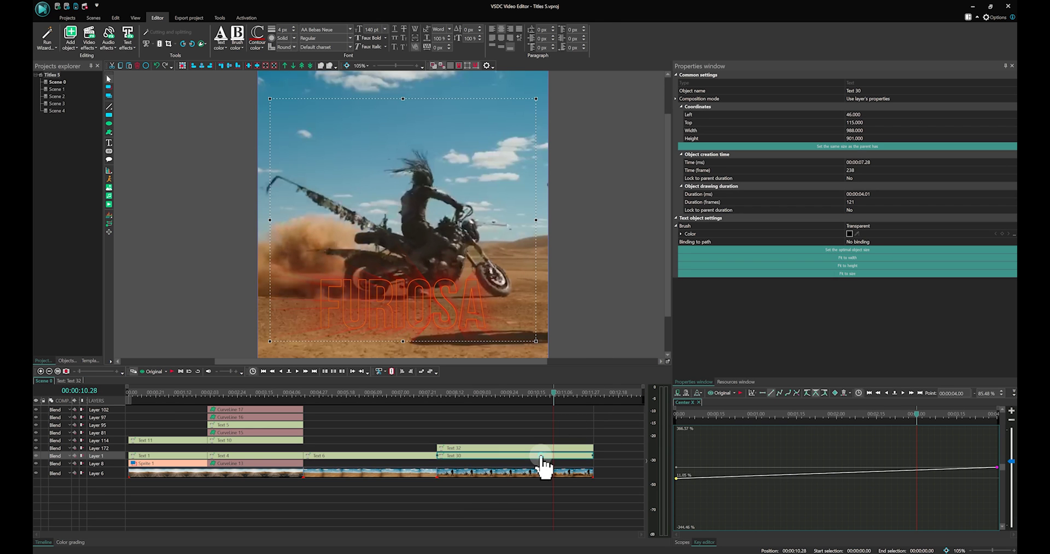
pyautogui.click(264, 44)
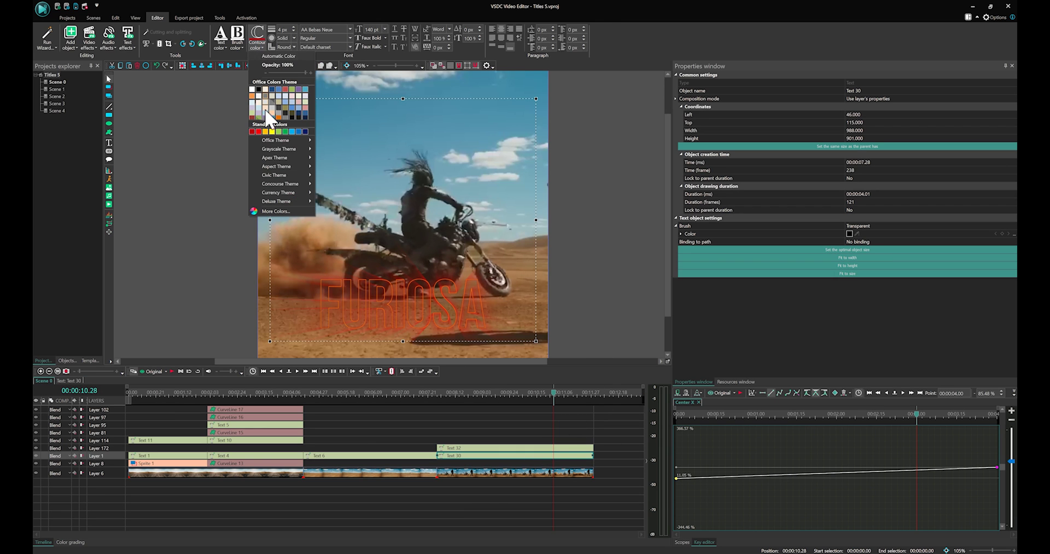
pyautogui.click(288, 219)
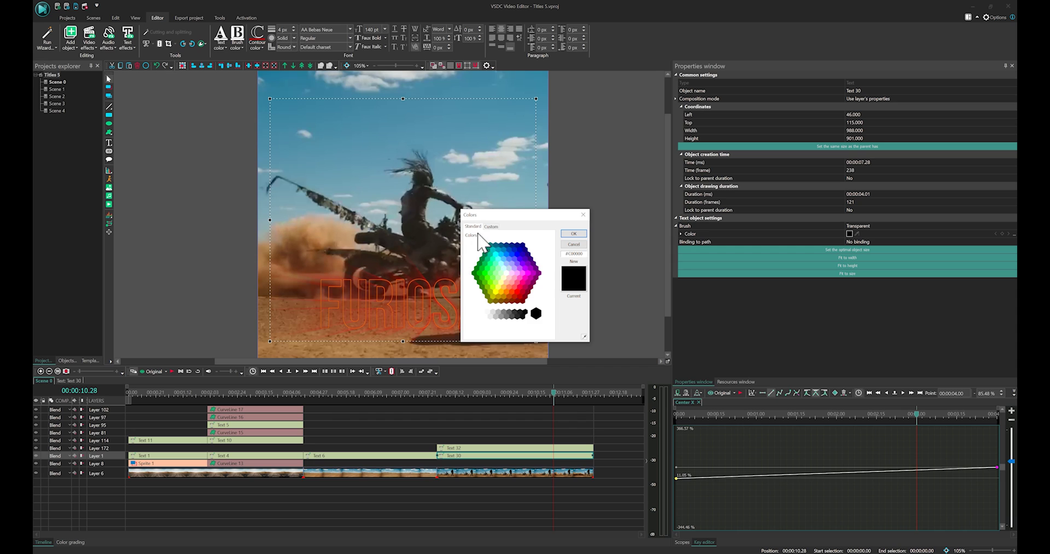
pyautogui.click(491, 226)
pyautogui.moveTo(543, 269)
pyautogui.mouseDown()
pyautogui.moveTo(543, 257)
pyautogui.moveTo(542, 268)
pyautogui.mouseUp()
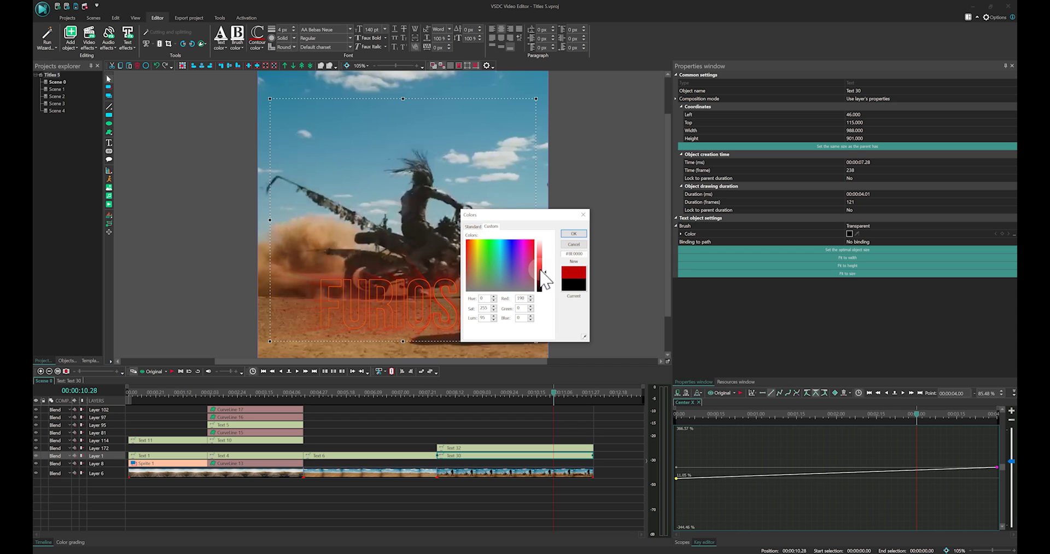
pyautogui.click(570, 234)
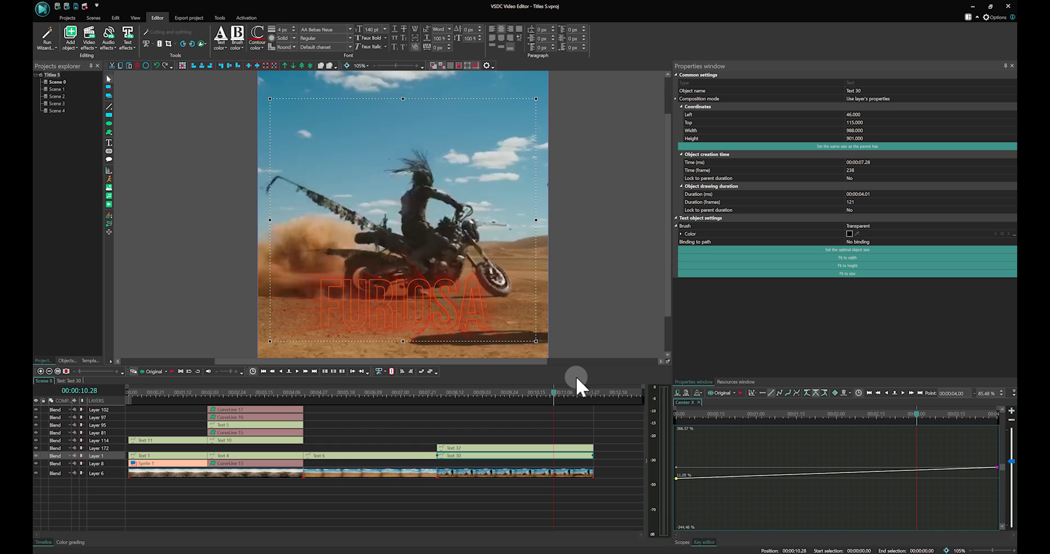
# Set the duplicated FURIOSA text's contour thickness to 2 px and its layer's blending mode to Overlay
pyautogui.click(524, 447)
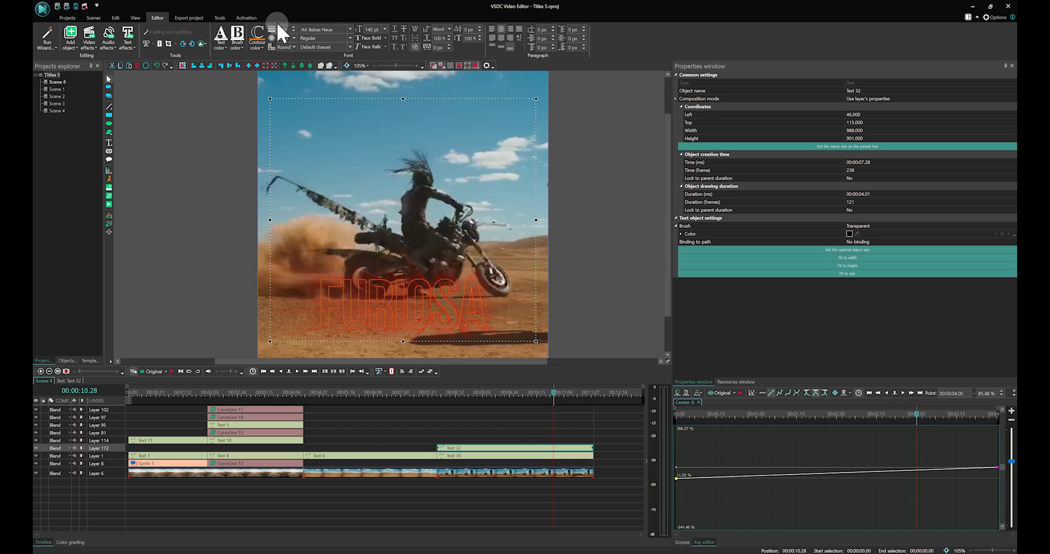
pyautogui.write('1')
pyautogui.press('Return')
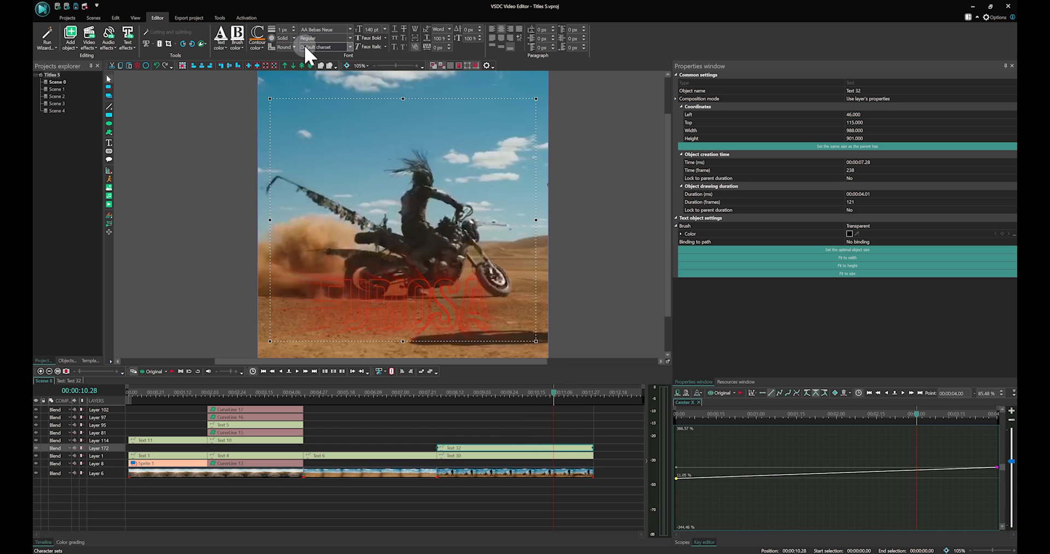
pyautogui.click(447, 391)
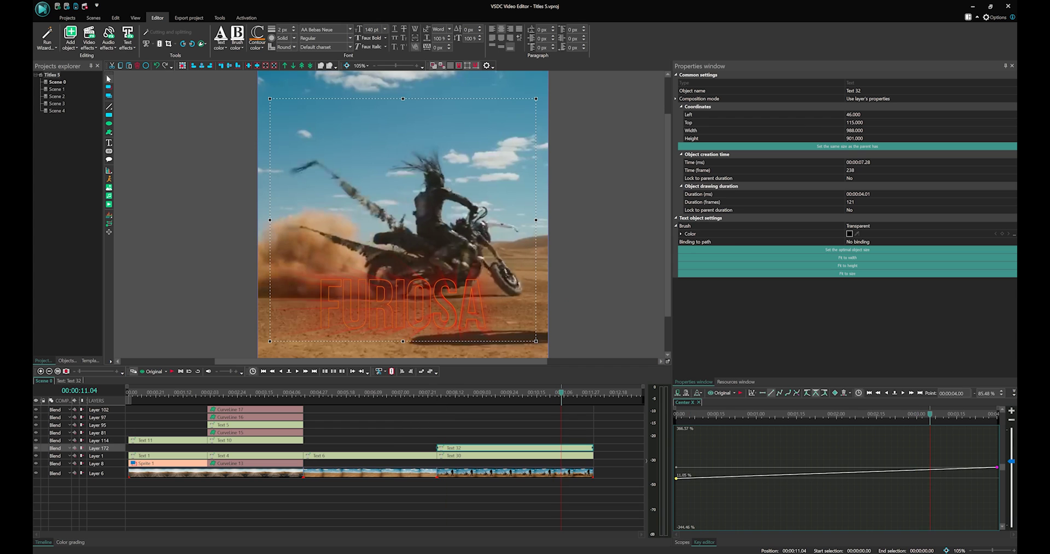
pyautogui.click(67, 448)
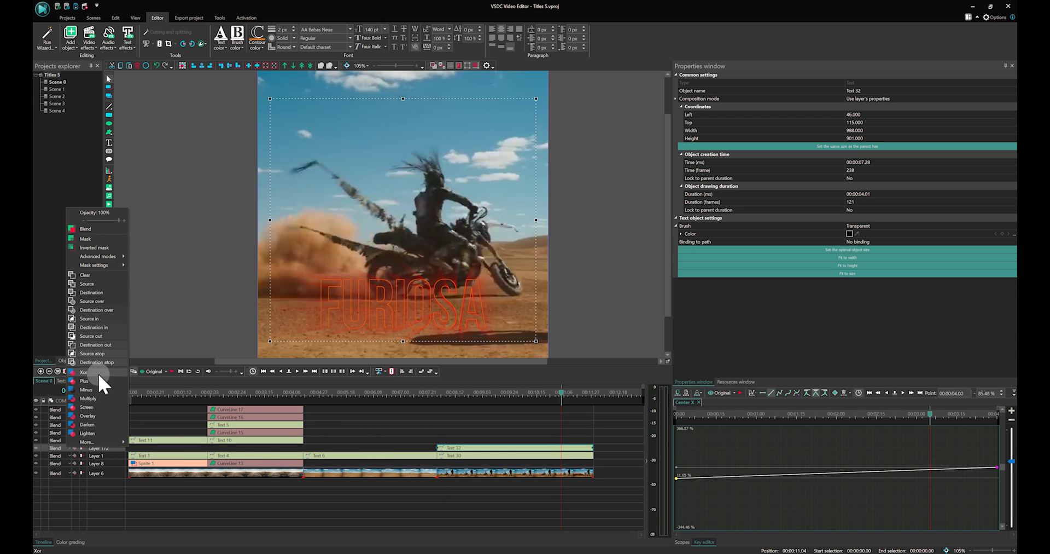
pyautogui.click(98, 415)
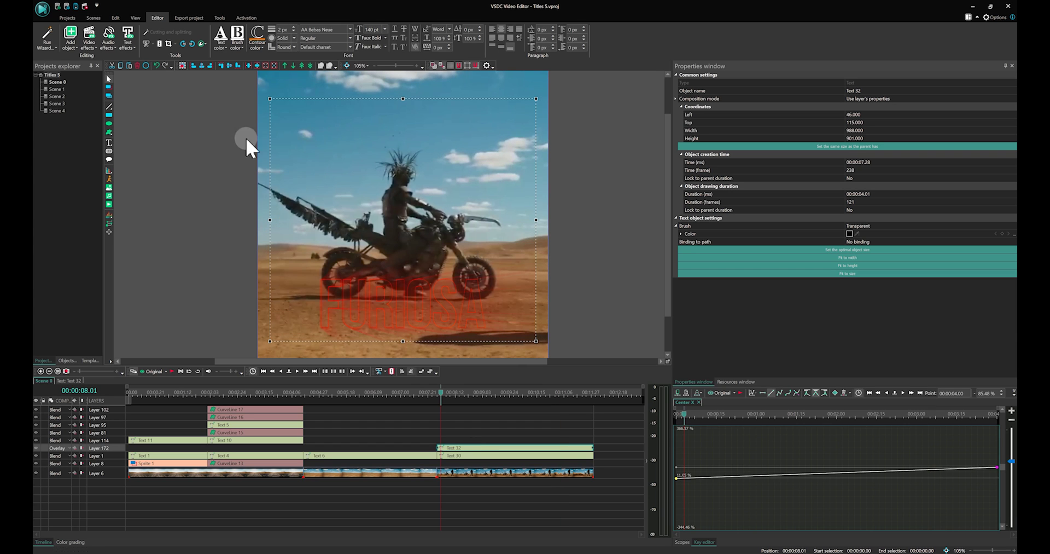
# Change the contours of both the duplicated and the original FURIOSA texts to blue
pyautogui.click(259, 44)
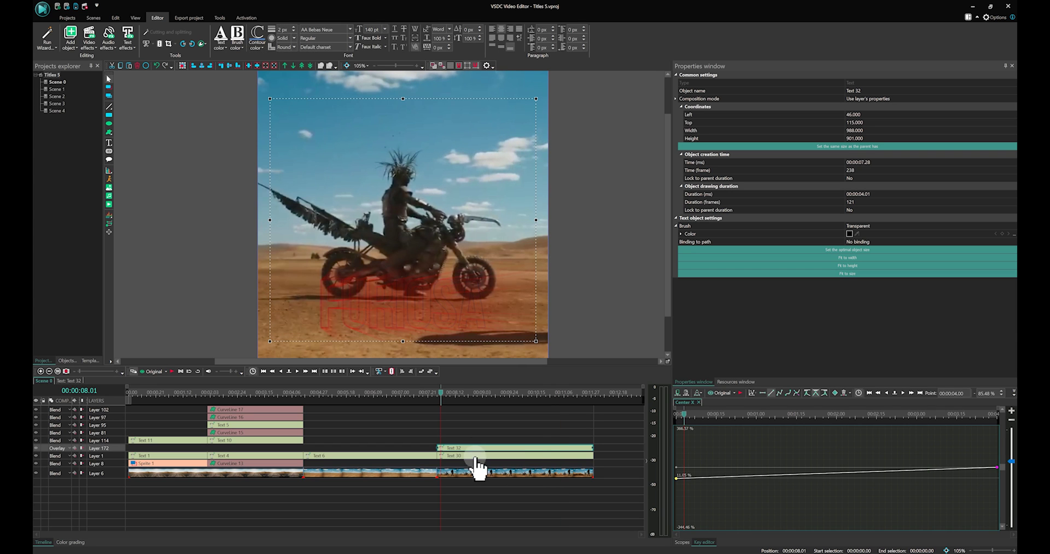
pyautogui.click(473, 455)
pyautogui.click(264, 45)
pyautogui.click(272, 89)
pyautogui.click(263, 46)
pyautogui.click(298, 131)
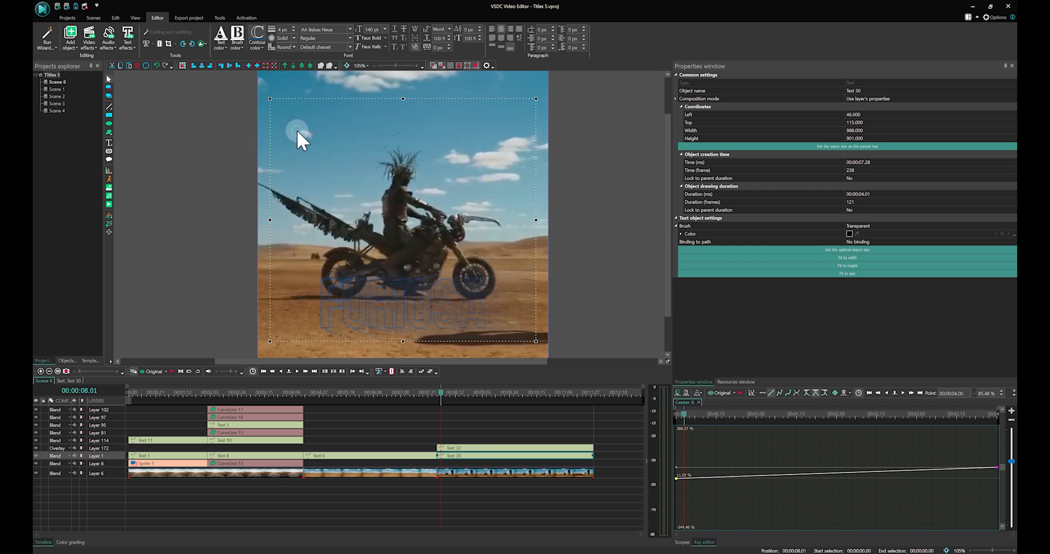
pyautogui.press('space')
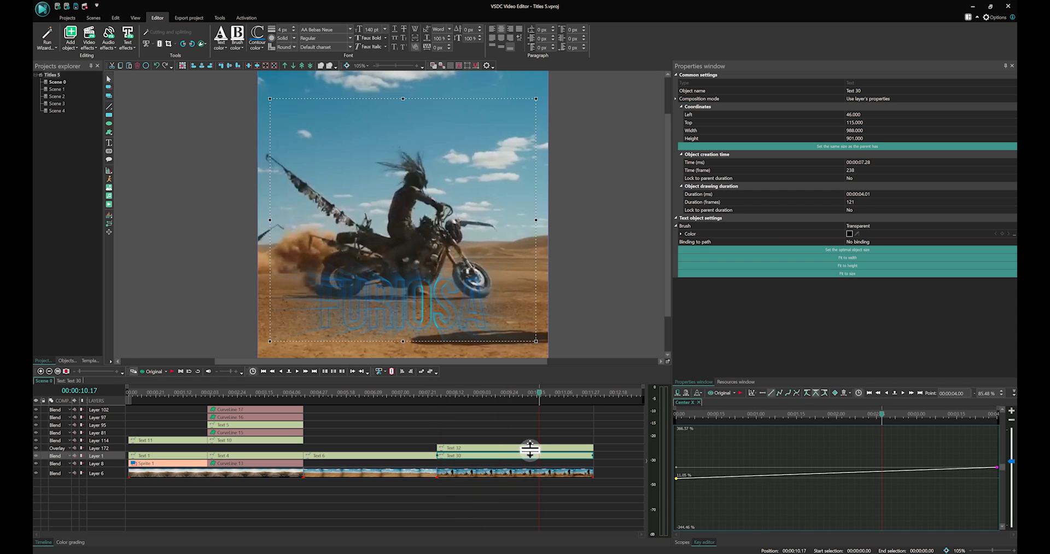
# Set the original FURIOSA text's god rays to Normal mode with a ray length of 500 % and preview them
pyautogui.doubleClick(529, 454)
pyautogui.click(491, 417)
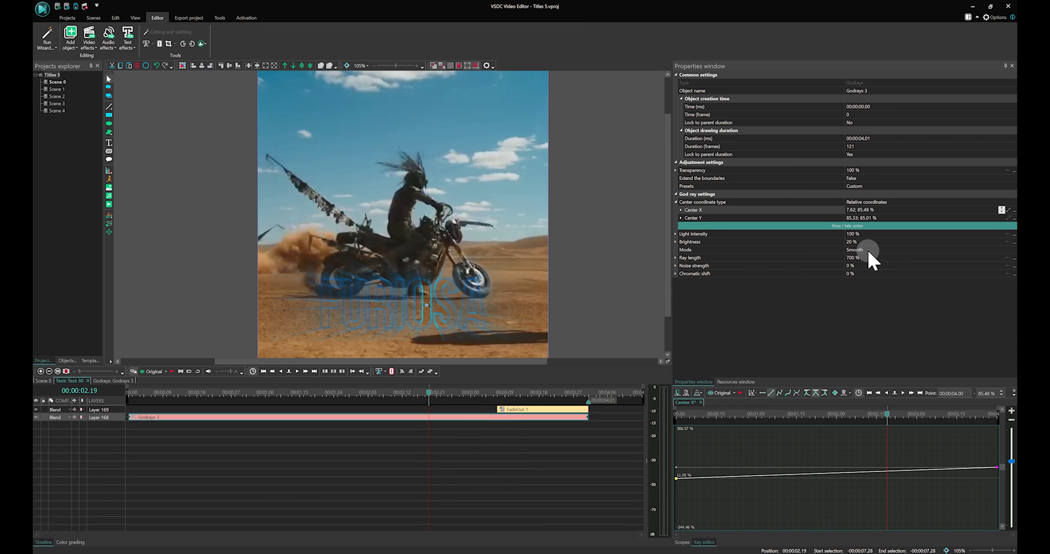
pyautogui.click(705, 257)
pyautogui.click(132, 392)
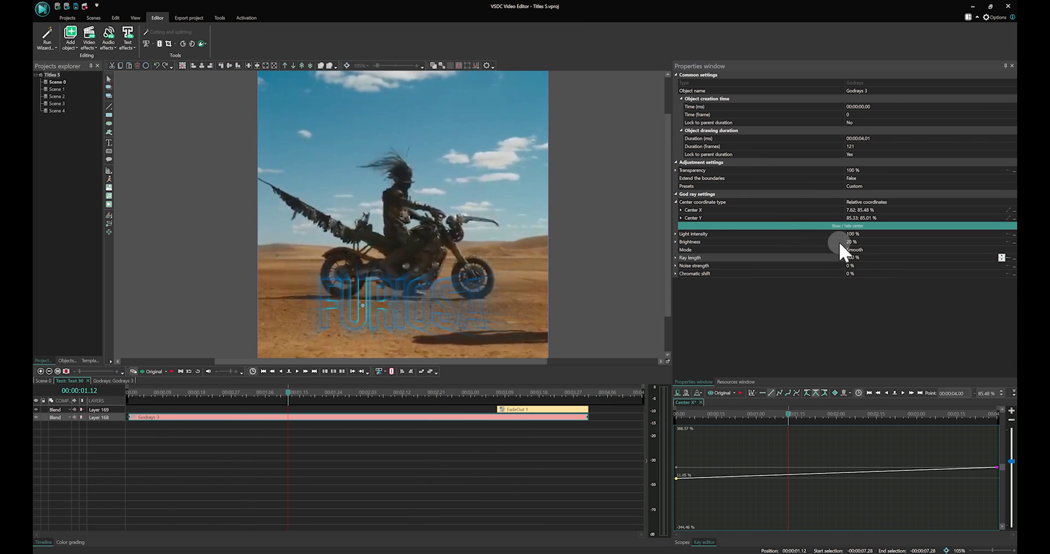
pyautogui.click(819, 249)
pyautogui.press('space')
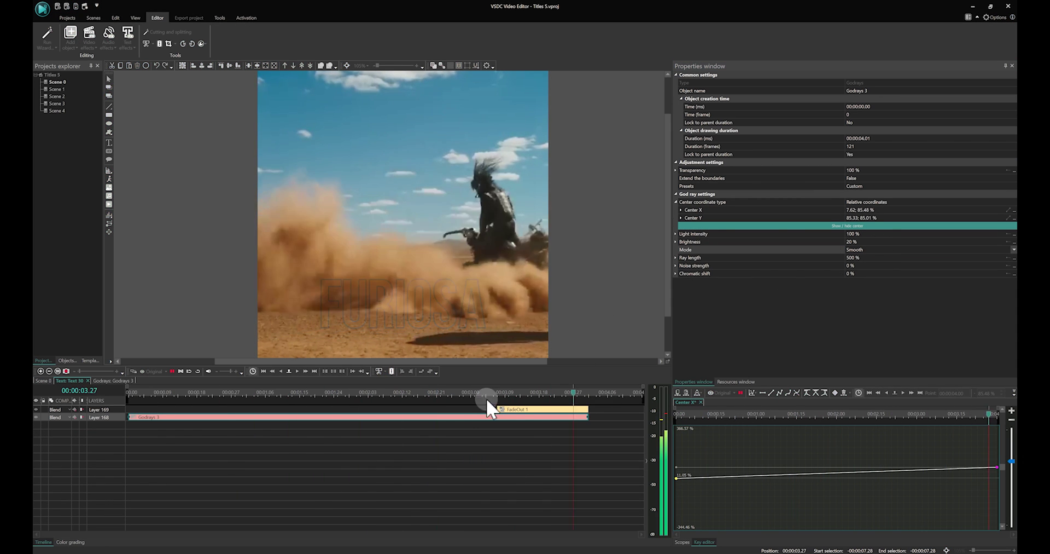
# Copy the original FURIOSA text's fade-out effect and paste it into the duplicated overlay text
pyautogui.click(497, 393)
pyautogui.click(530, 392)
pyautogui.click(542, 409)
pyautogui.hotkey('ctrl', 'c')
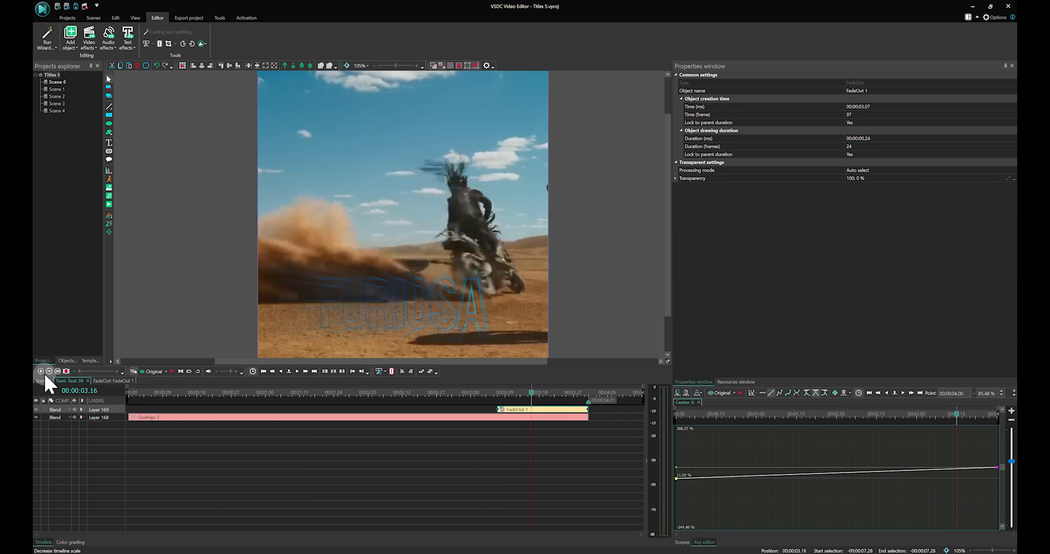
pyautogui.click(44, 381)
pyautogui.doubleClick(544, 429)
pyautogui.hotkey('ctrl', 'v')
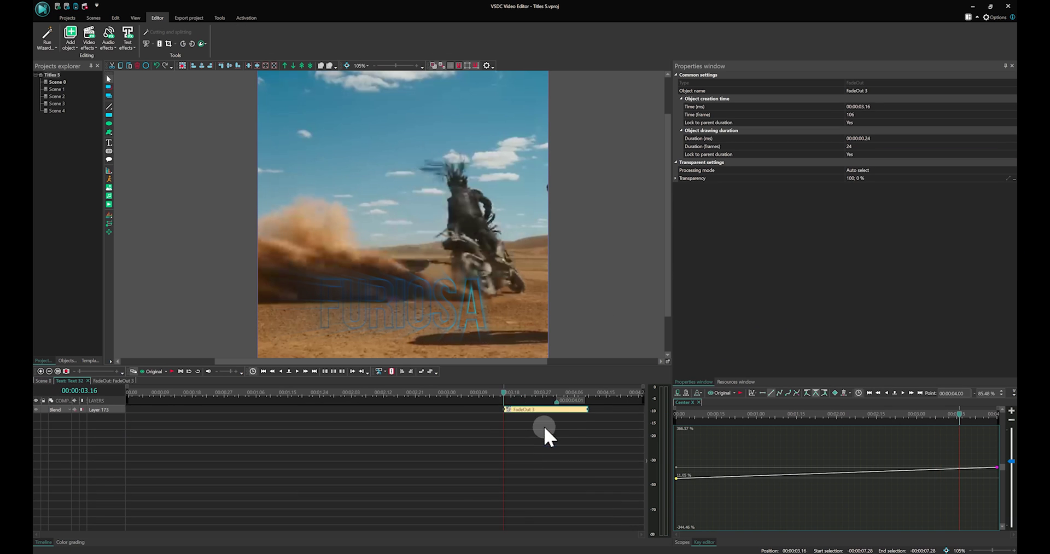
pyautogui.moveTo(543, 410); pyautogui.dragTo(511, 409)
# Play back the blue FURIOSA title from its start to review the light rays and fade-out, and return to Scene 0
pyautogui.click(131, 392)
pyautogui.press('space')
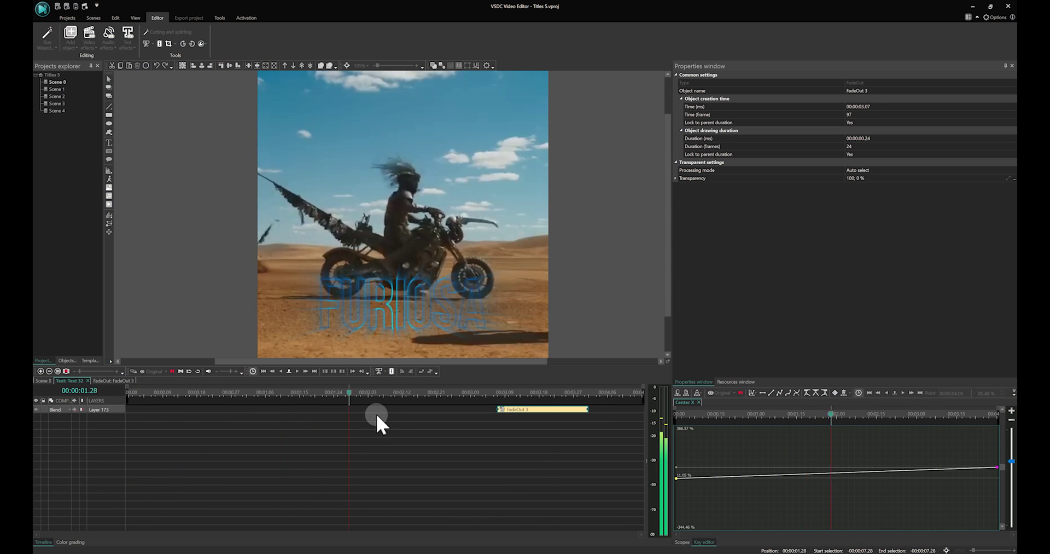
pyautogui.press('space')
pyautogui.click(501, 394)
pyautogui.press('space')
pyautogui.click(135, 392)
pyautogui.press('space')
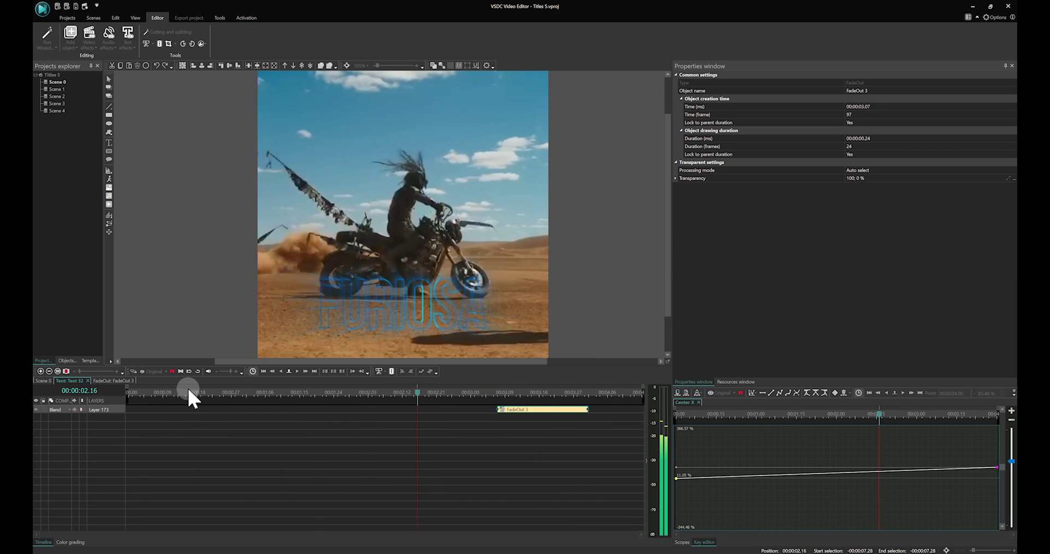
pyautogui.press('space')
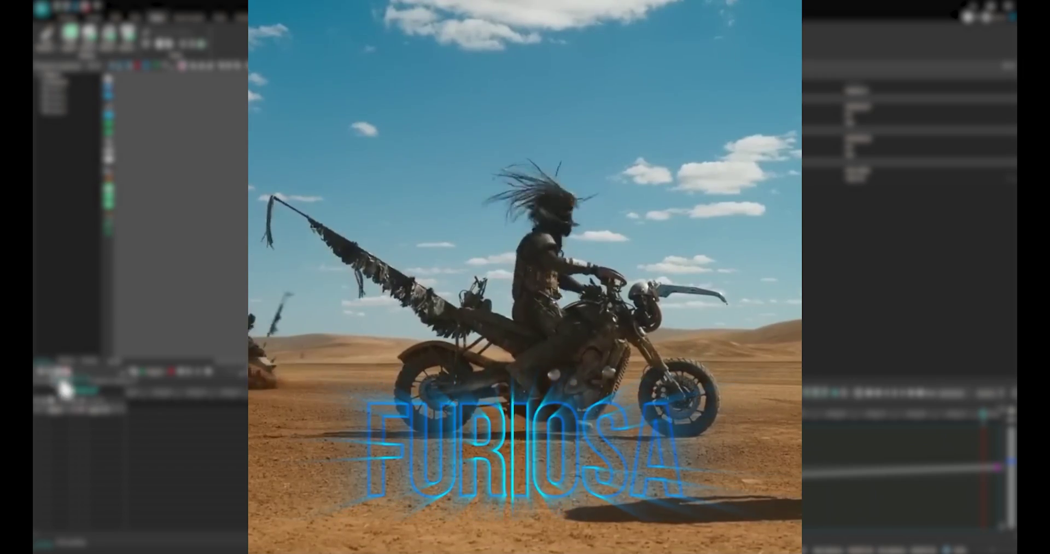
pyautogui.click(44, 381)
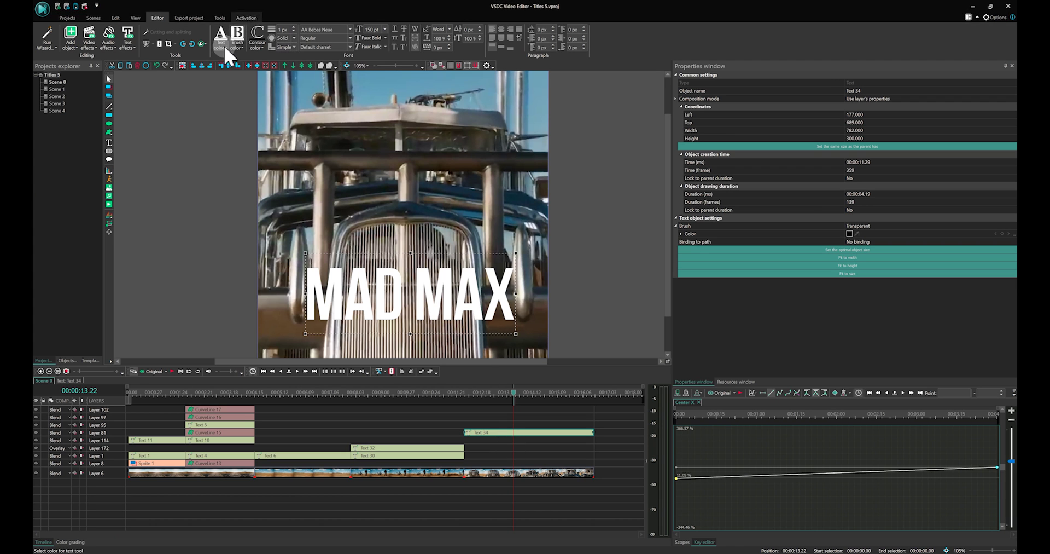
# Colour the MAD MAX text black and convert it to a sprite with the scene resolution
pyautogui.click(223, 45)
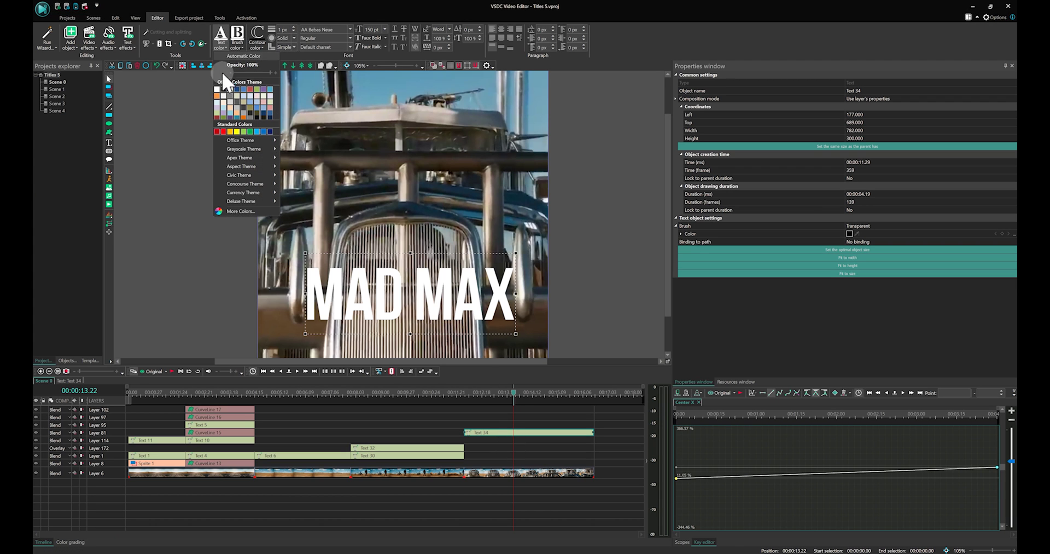
pyautogui.click(219, 77)
pyautogui.rightClick(508, 432)
pyautogui.moveTo(580, 339)
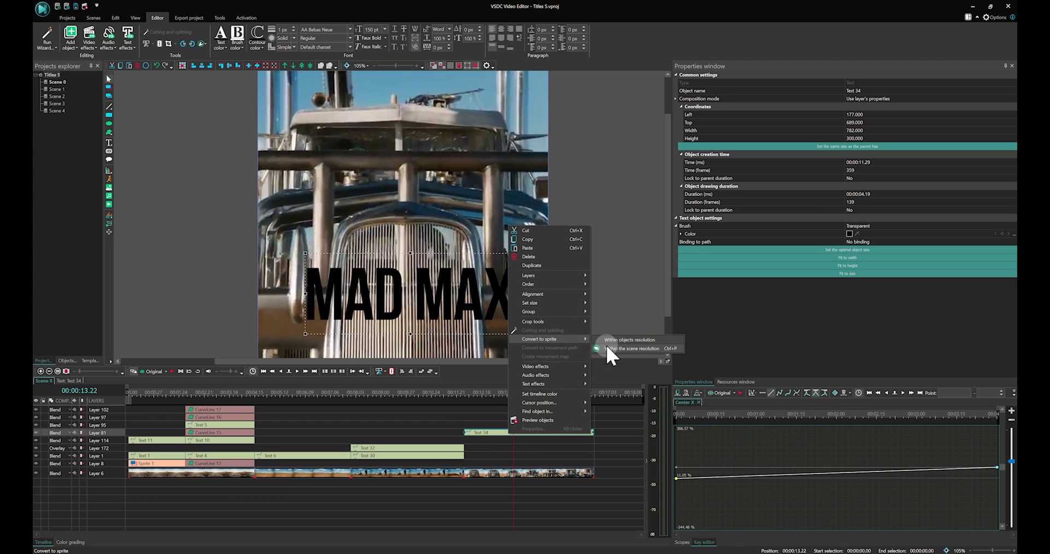
pyautogui.click(611, 348)
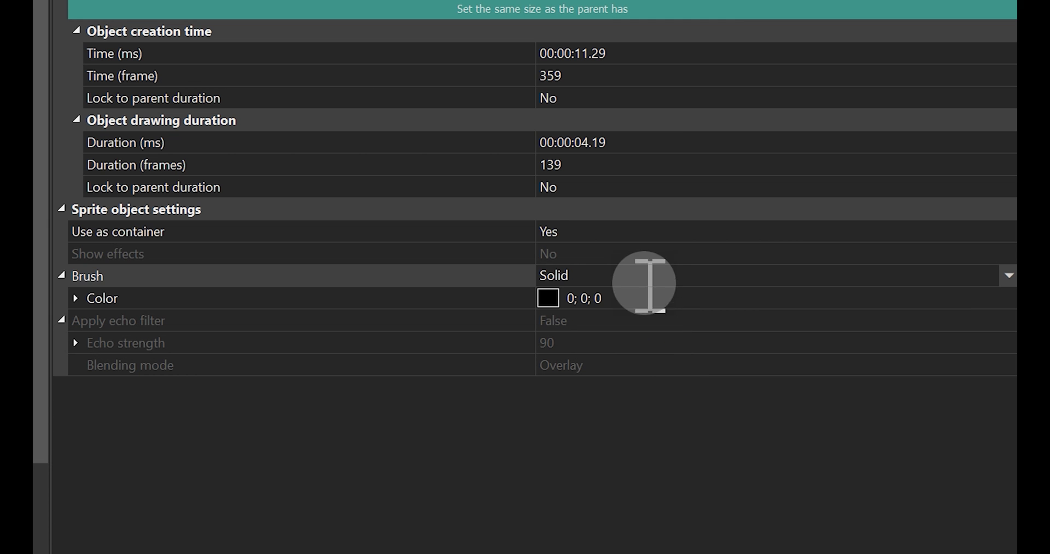
# Set the MAD MAX sprite's Use as container to No, Show effects to Yes and Brush to Transparent
pyautogui.doubleClick(873, 236)
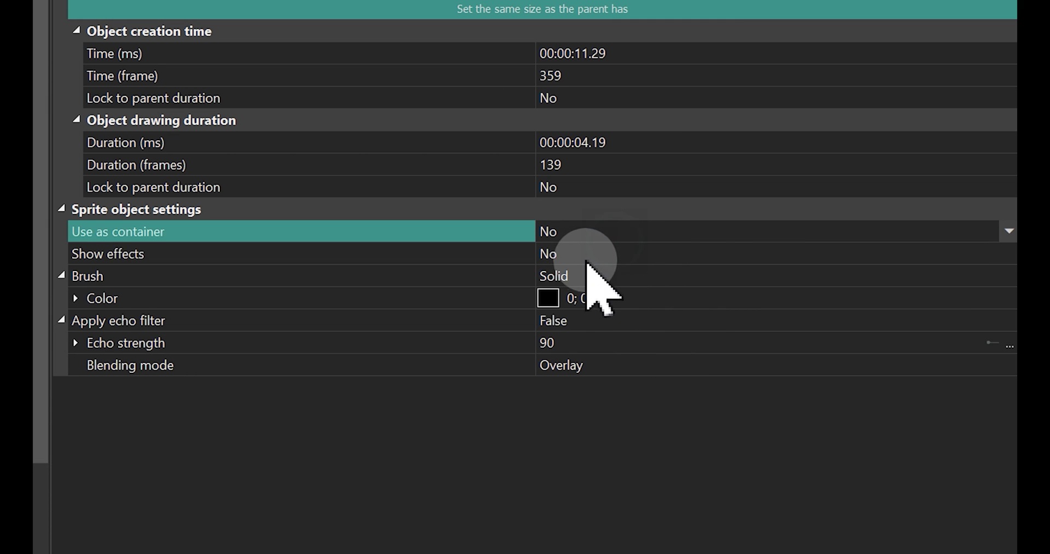
pyautogui.doubleClick(862, 243)
pyautogui.doubleClick(602, 273)
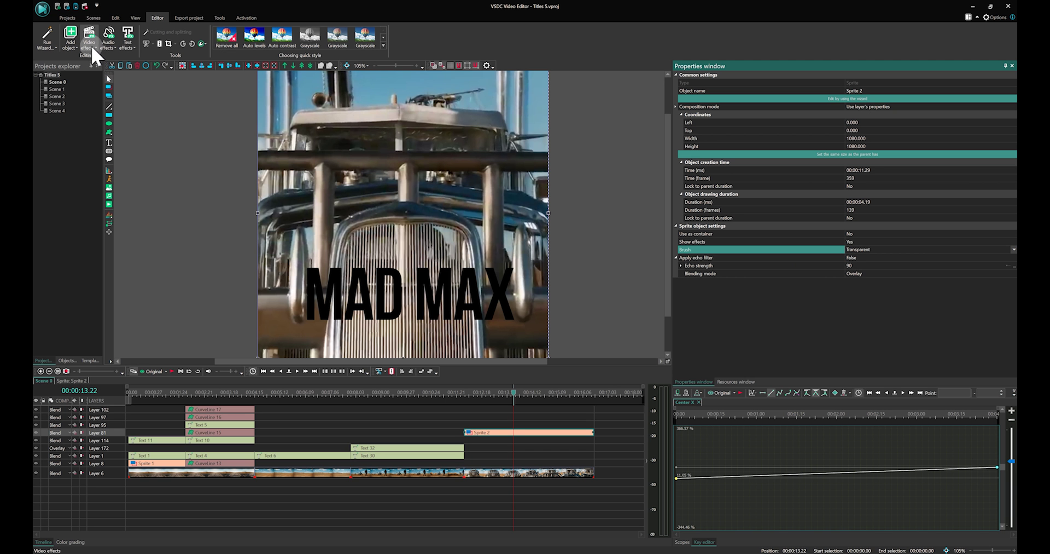
# Add a Shadow effect spanning the whole duration of the MAD MAX sprite and set its shadow colour to white
pyautogui.click(90, 46)
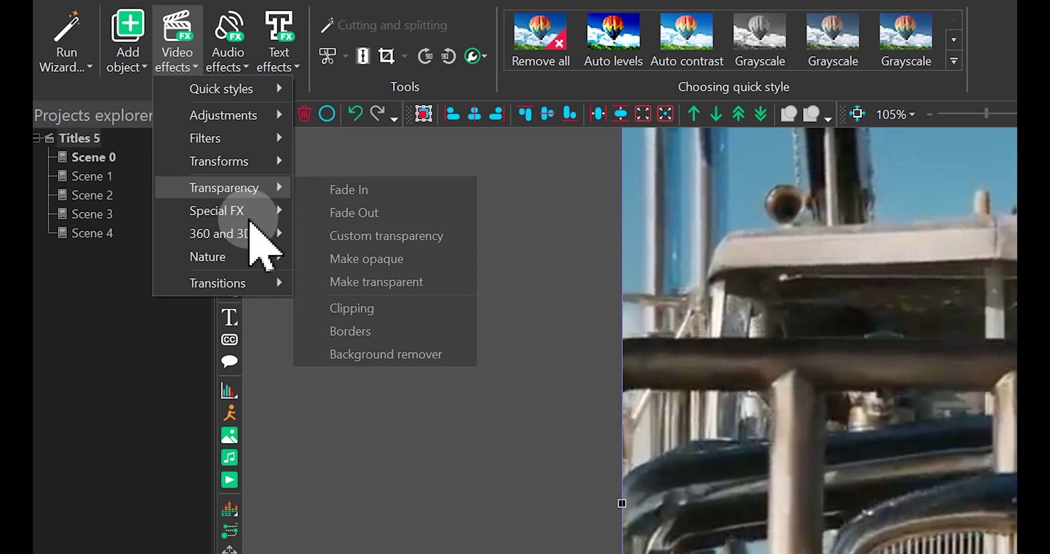
pyautogui.moveTo(244, 258)
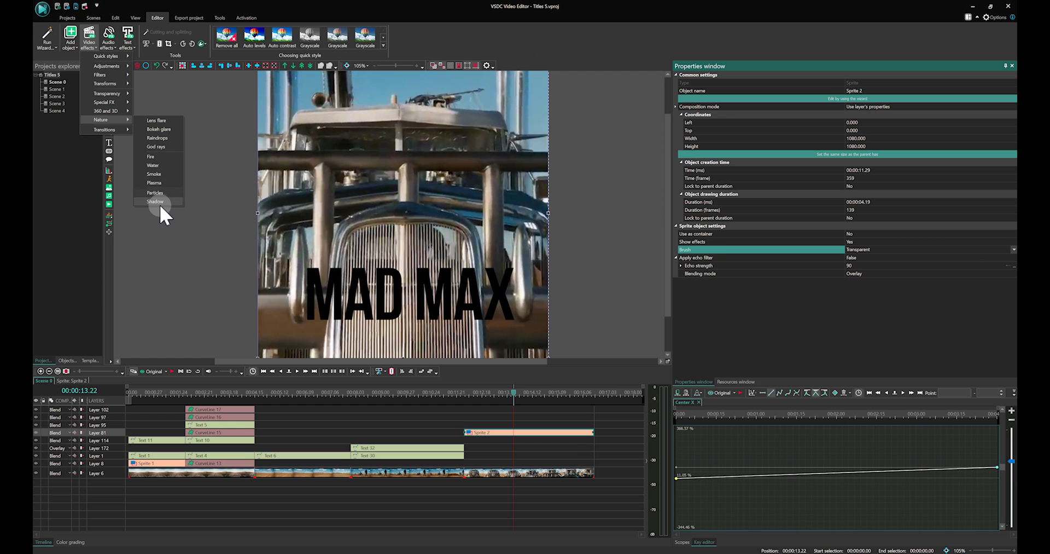
pyautogui.click(353, 474)
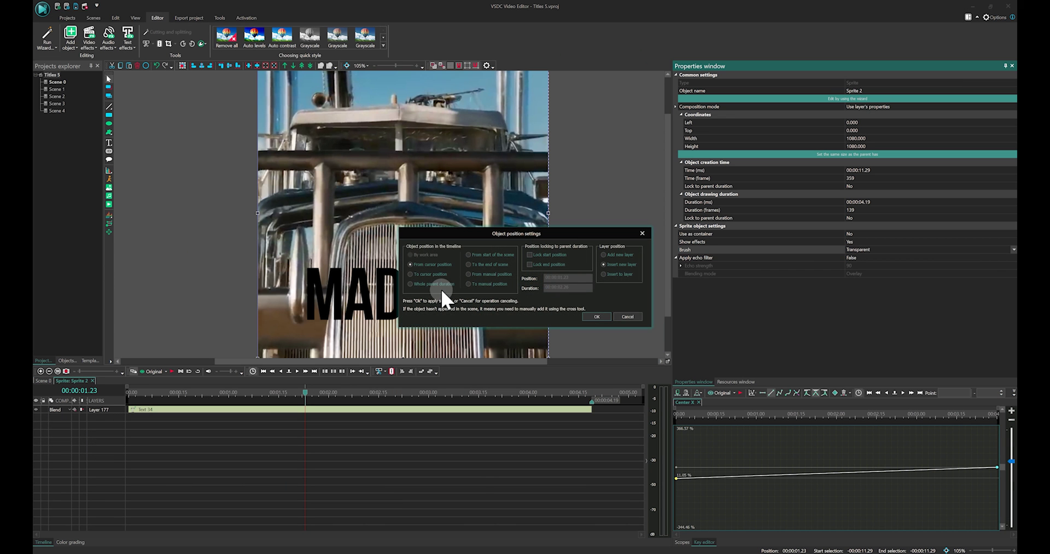
pyautogui.click(589, 316)
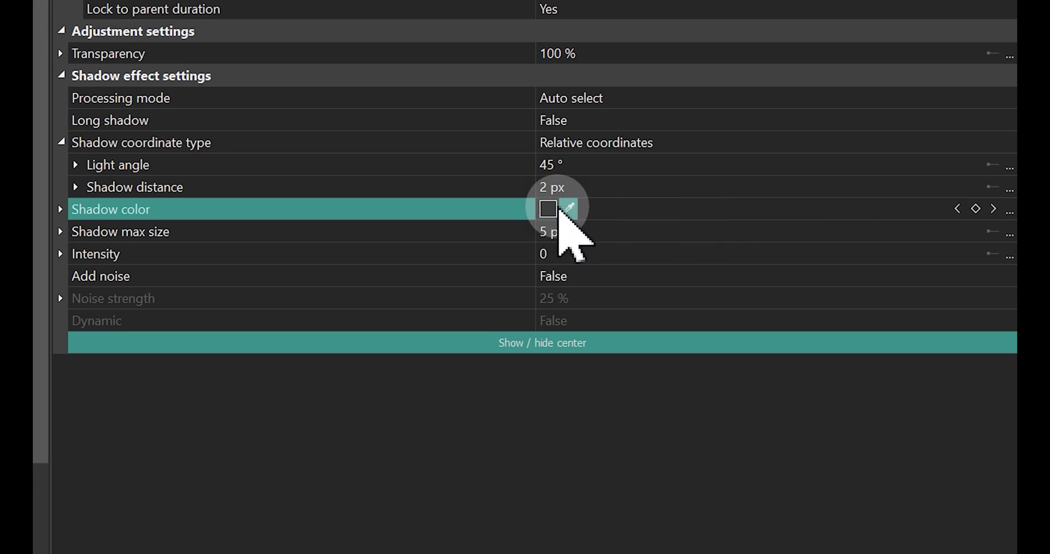
pyautogui.click(557, 209)
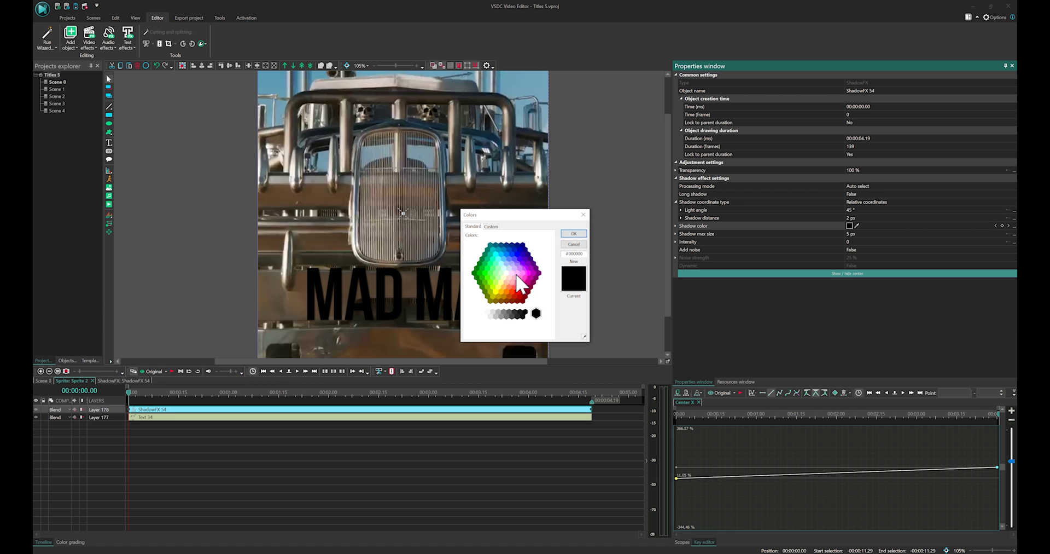
pyautogui.click(573, 234)
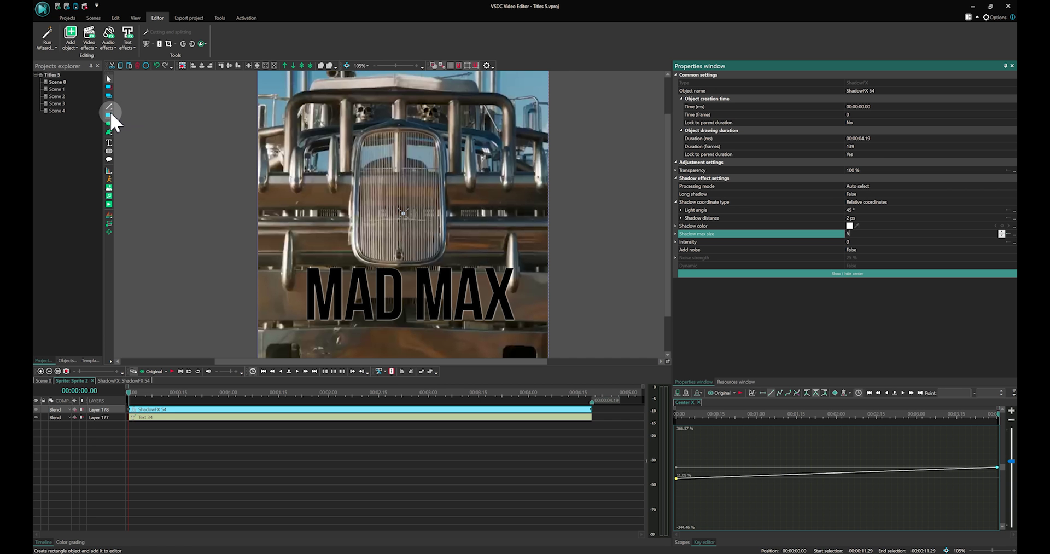
# Draw a rectangle about 858 × 293 px over the MAD MAX text and move its layer below the text layer
pyautogui.click(110, 110)
pyautogui.press('Return')
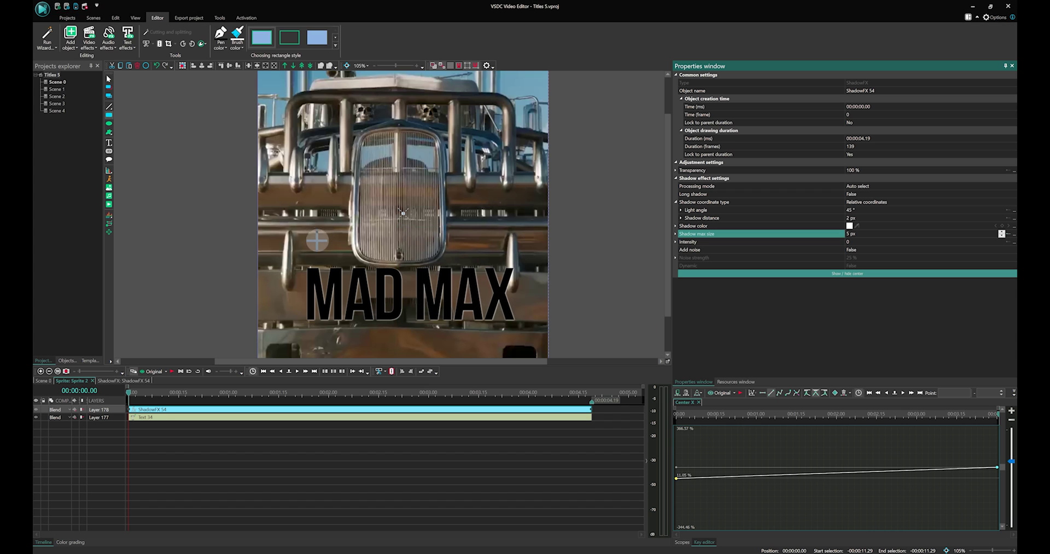
pyautogui.moveTo(295, 254); pyautogui.dragTo(529, 334)
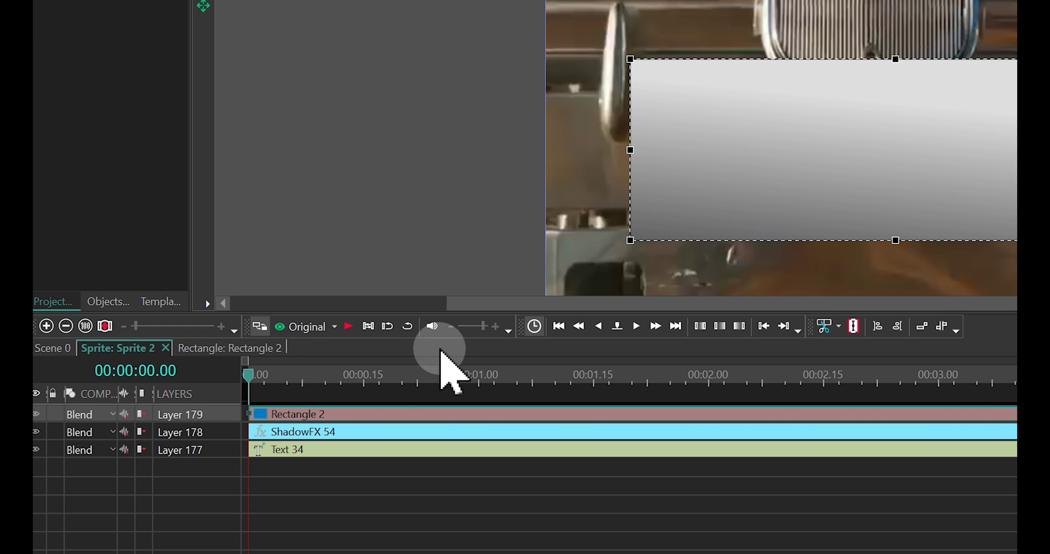
pyautogui.moveTo(89, 420); pyautogui.dragTo(93, 466)
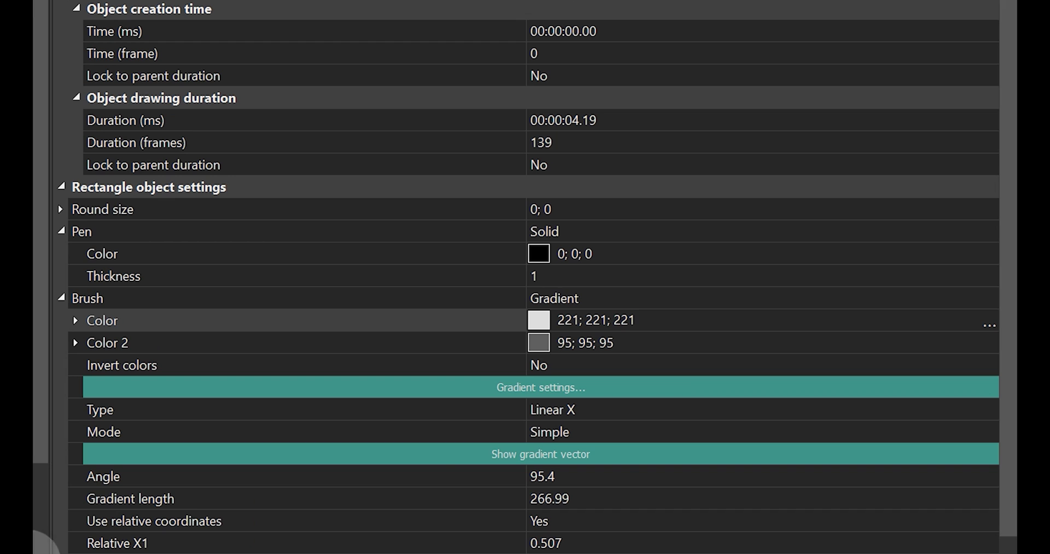
# Set the rectangle's brush to Solid
pyautogui.click(980, 296)
pyautogui.click(990, 298)
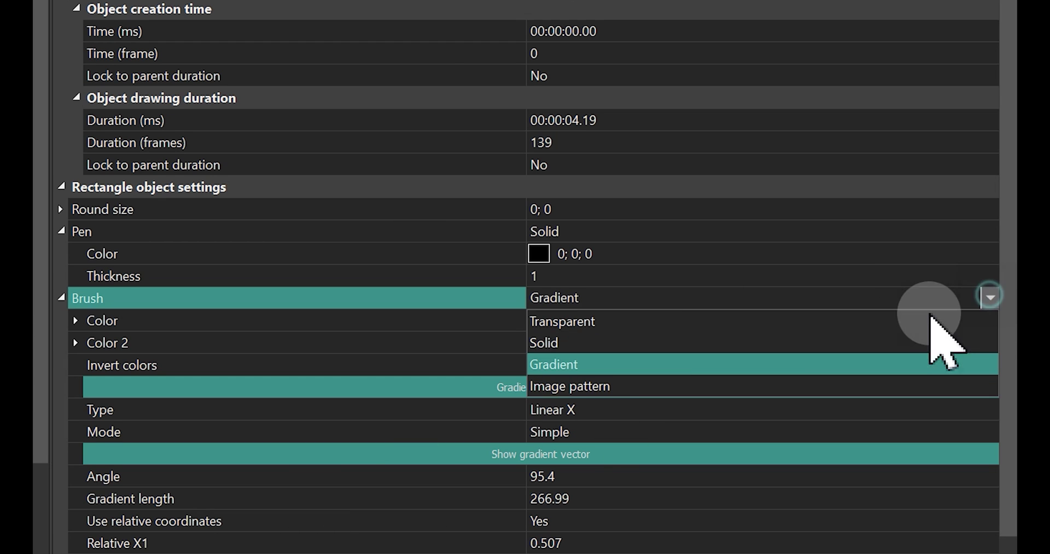
pyautogui.click(566, 343)
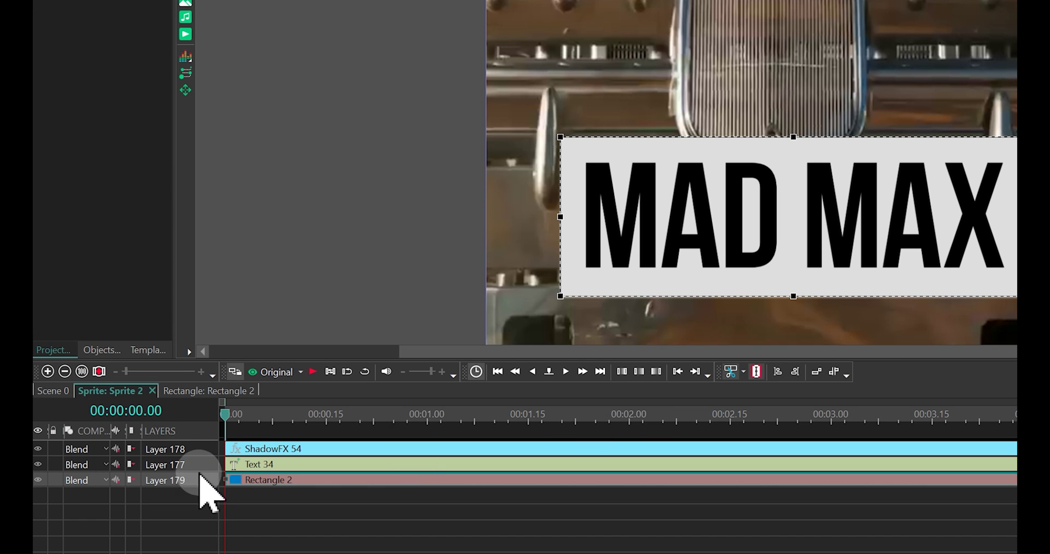
# Set the MAD MAX text layer's composition mode to Inverted mask and preview the title over the footage
pyautogui.click(88, 465)
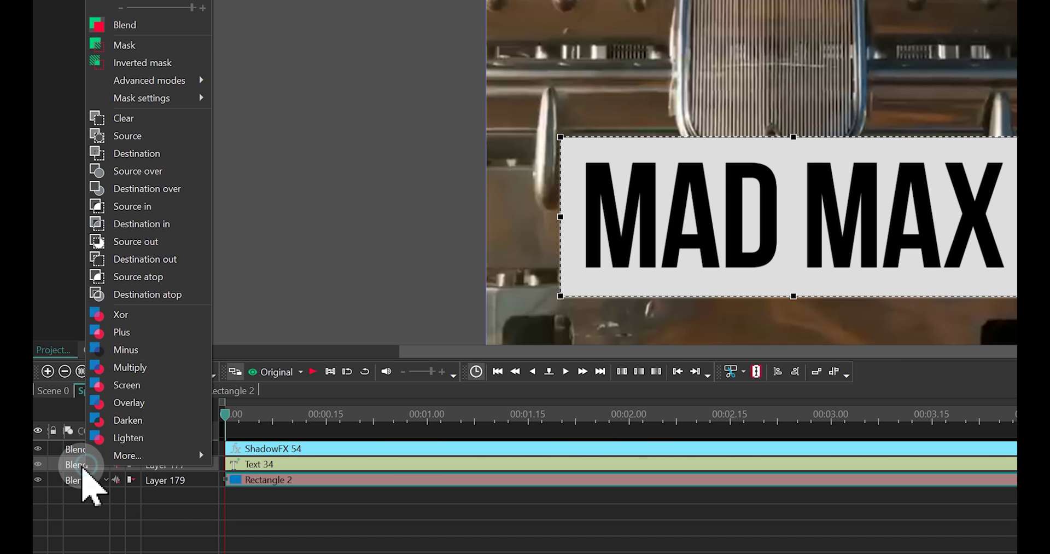
pyautogui.click(188, 65)
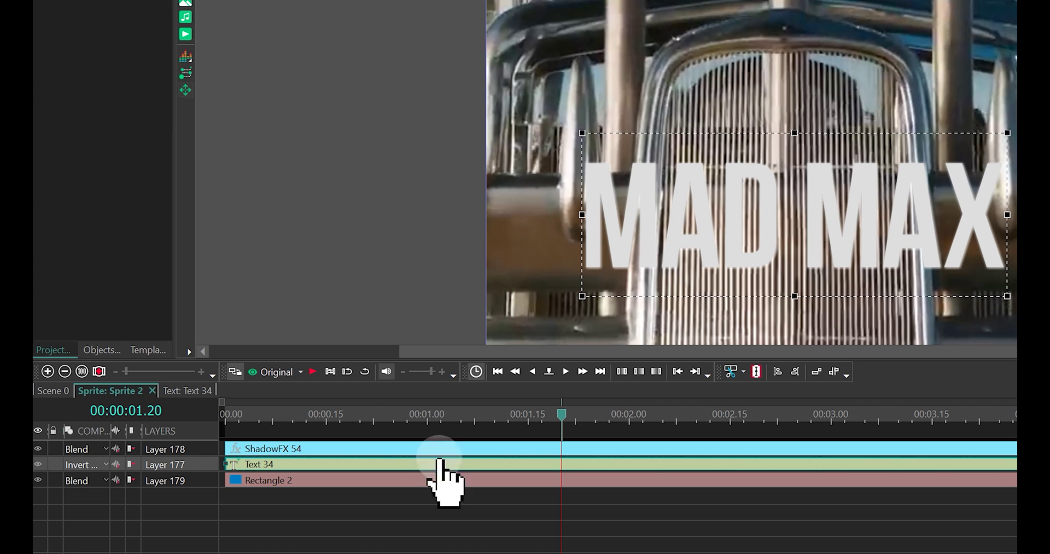
pyautogui.click(425, 549)
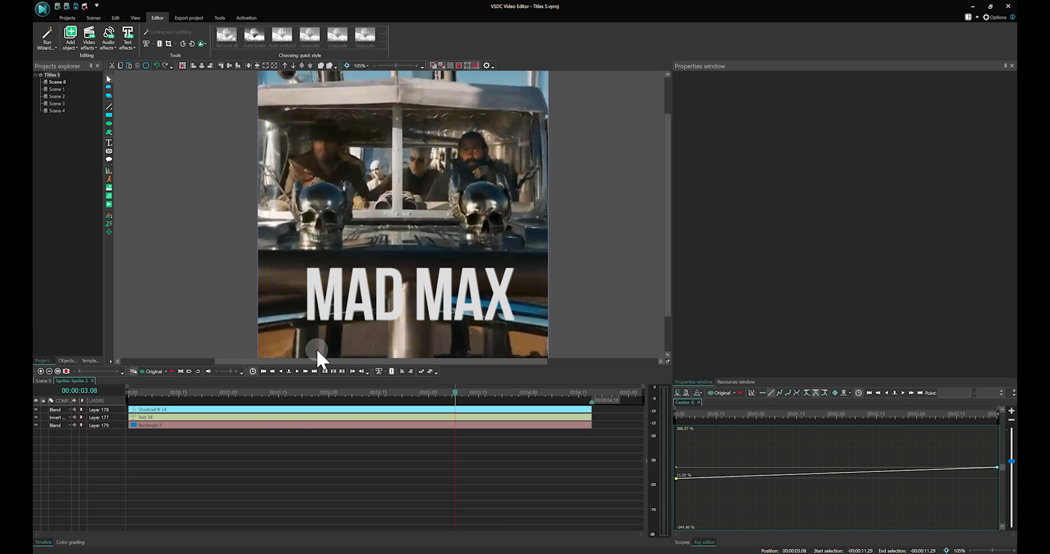
pyautogui.click(505, 479)
# Add a Lens flare effect inside the rectangle for its whole duration and set the flare's colour tone to grey #B2B2B2
pyautogui.doubleClick(267, 425)
pyautogui.click(197, 163)
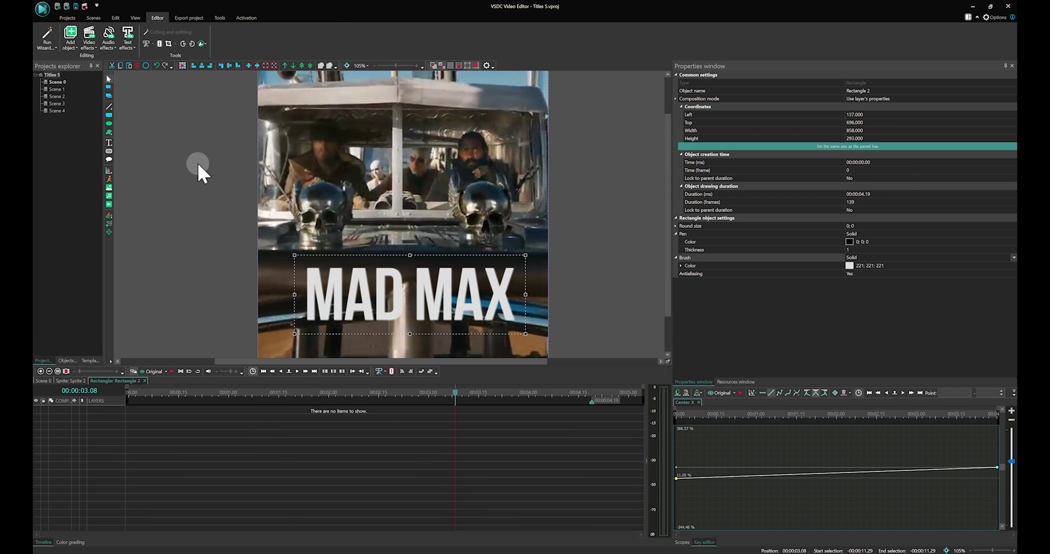
pyautogui.click(90, 43)
pyautogui.click(148, 116)
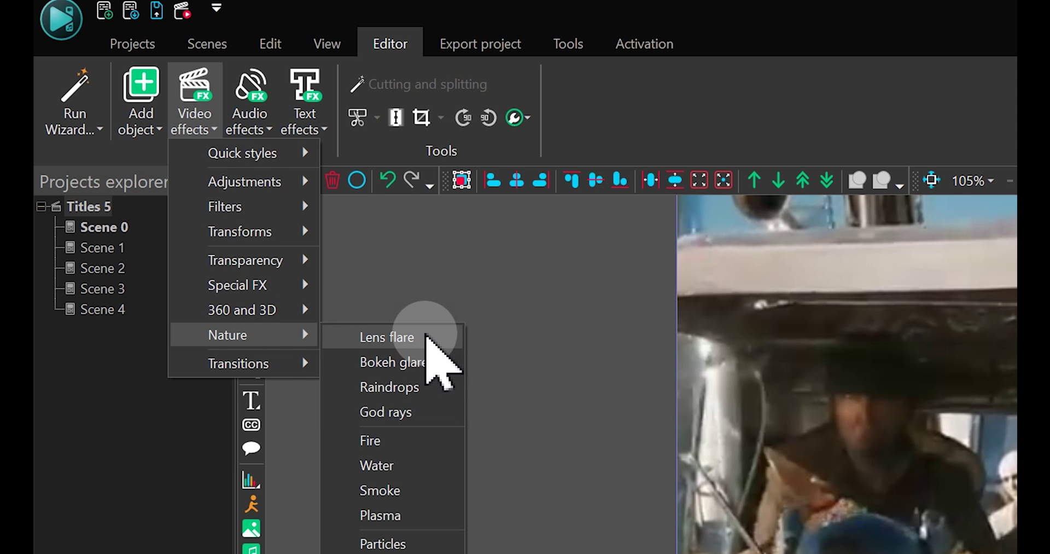
pyautogui.click(426, 335)
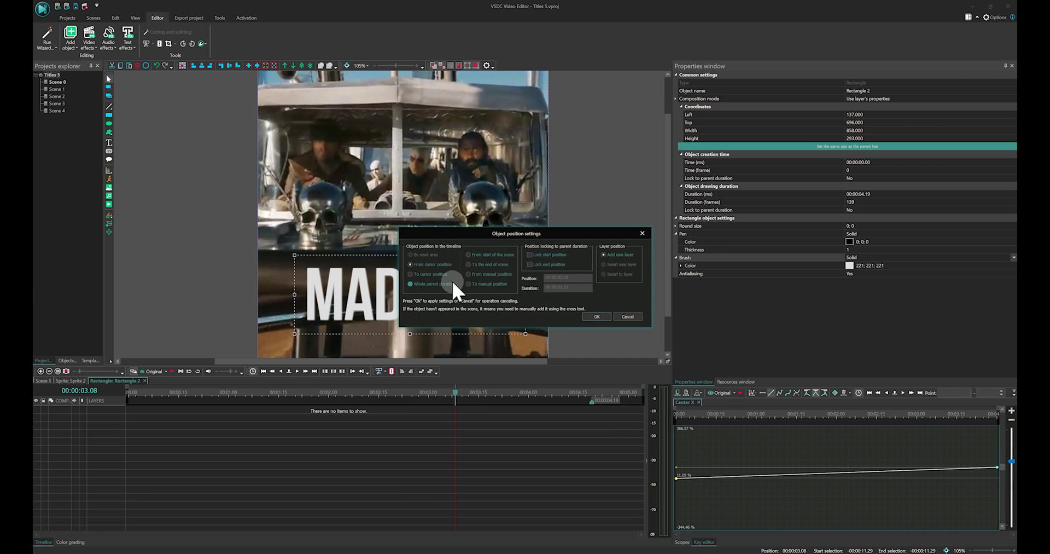
pyautogui.click(594, 317)
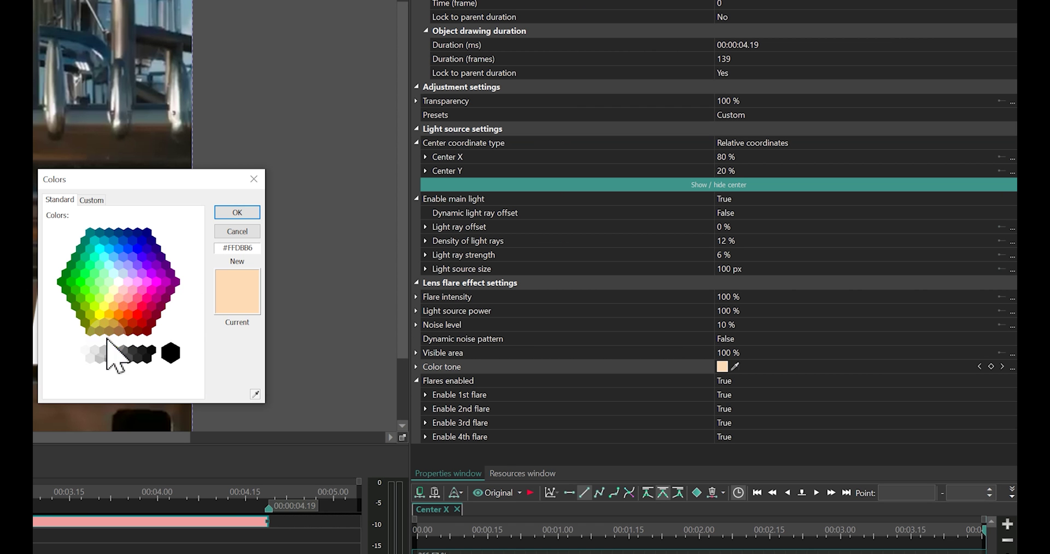
pyautogui.click(104, 349)
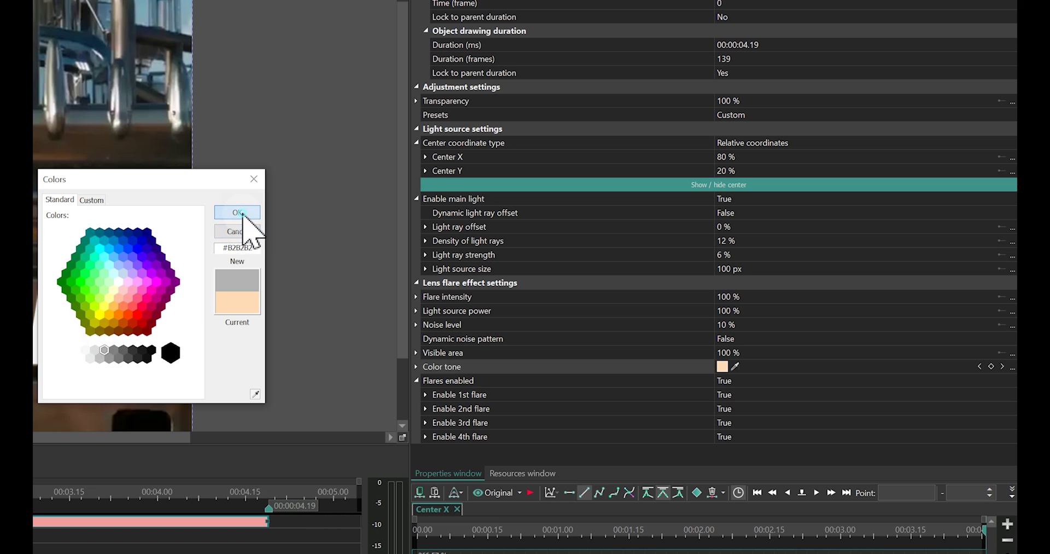
pyautogui.click(239, 213)
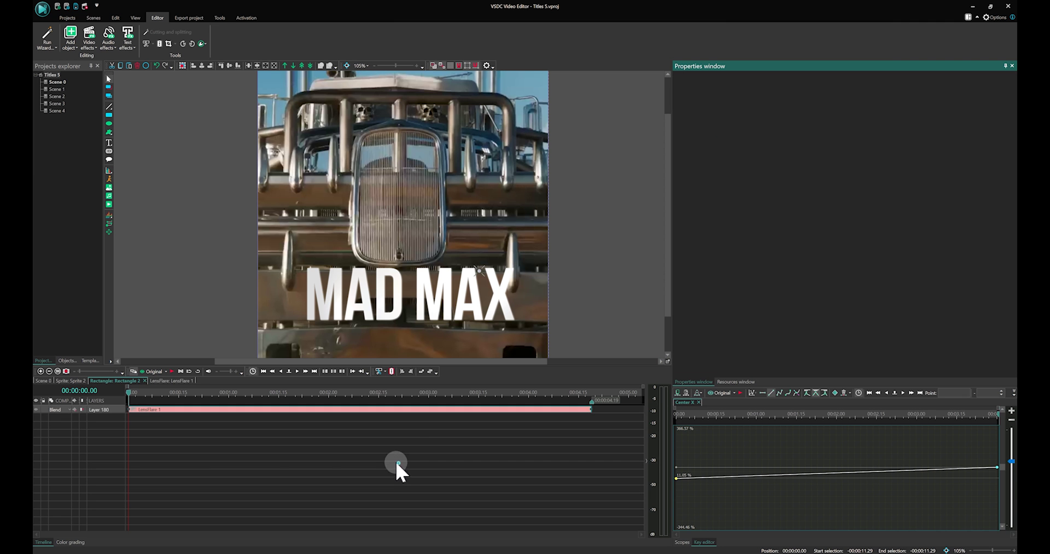
# Duplicate the lens flare twice so the rectangle holds three identical flares
pyautogui.click(372, 408)
pyautogui.rightClick(372, 410)
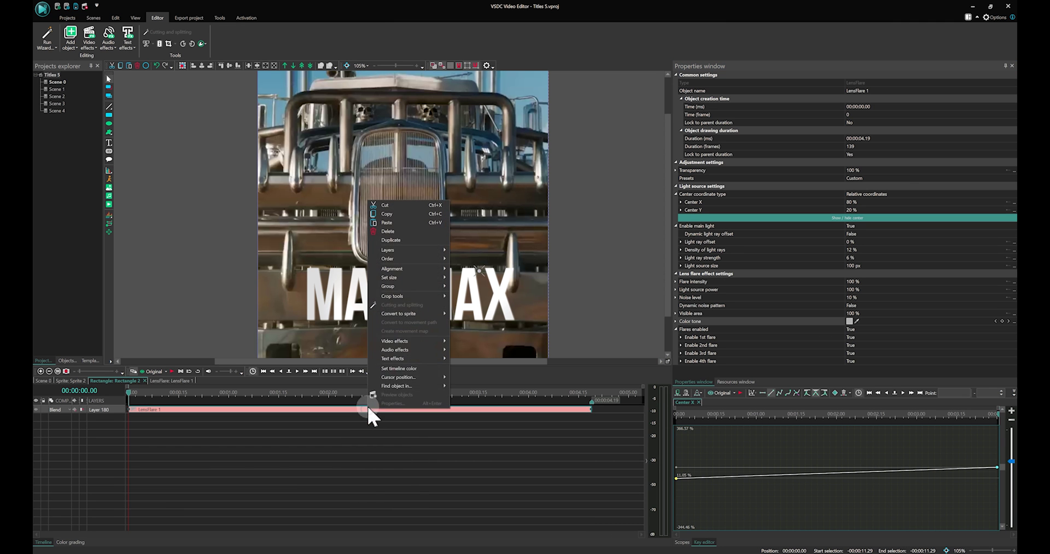
pyautogui.click(387, 239)
pyautogui.rightClick(303, 417)
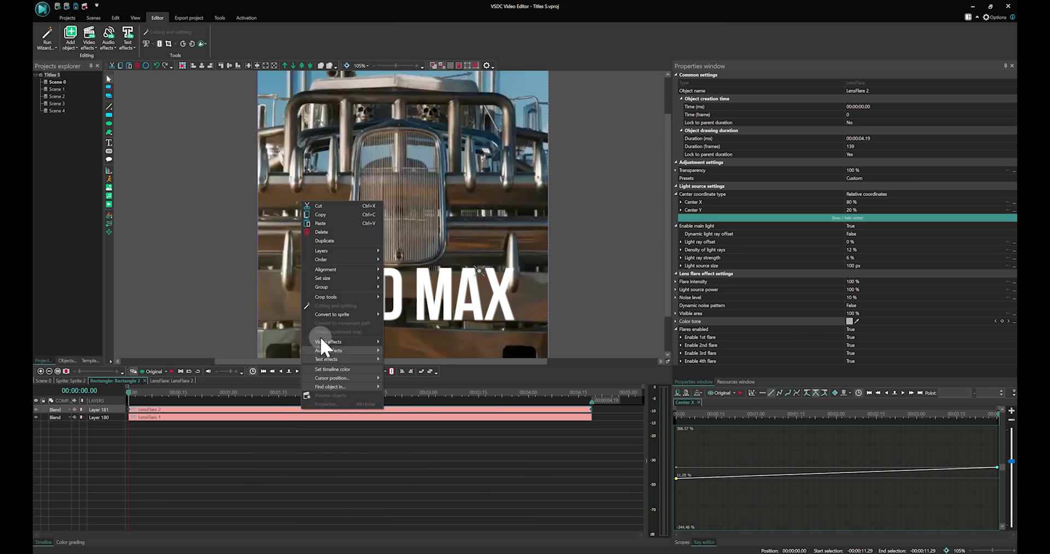
pyautogui.click(337, 240)
pyautogui.click(246, 469)
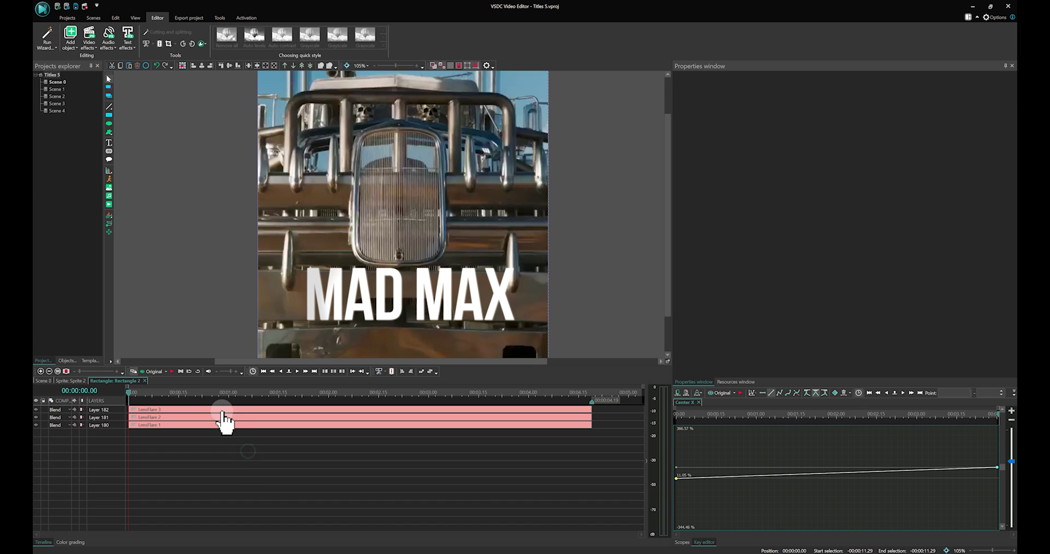
# Set the visible area of LensFlare 3 to 80%
pyautogui.click(222, 409)
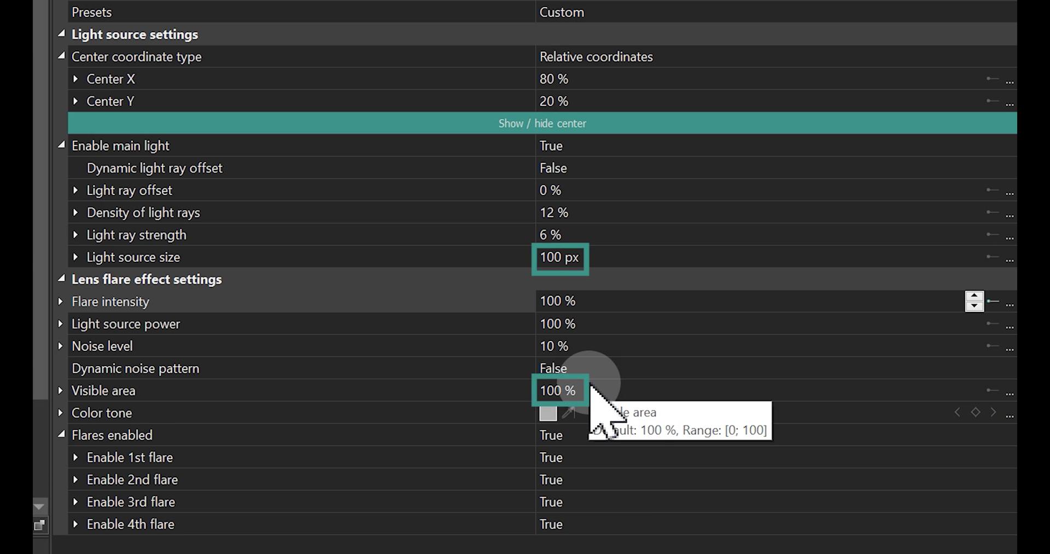
pyautogui.click(868, 313)
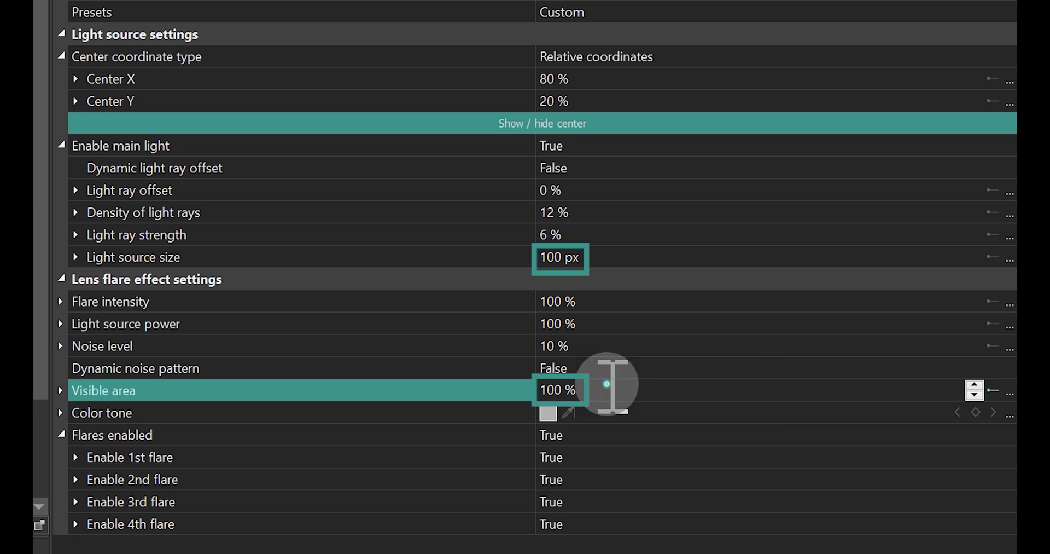
pyautogui.hotkey('ctrl', 'a')
pyautogui.write('80')
pyautogui.press('Return')
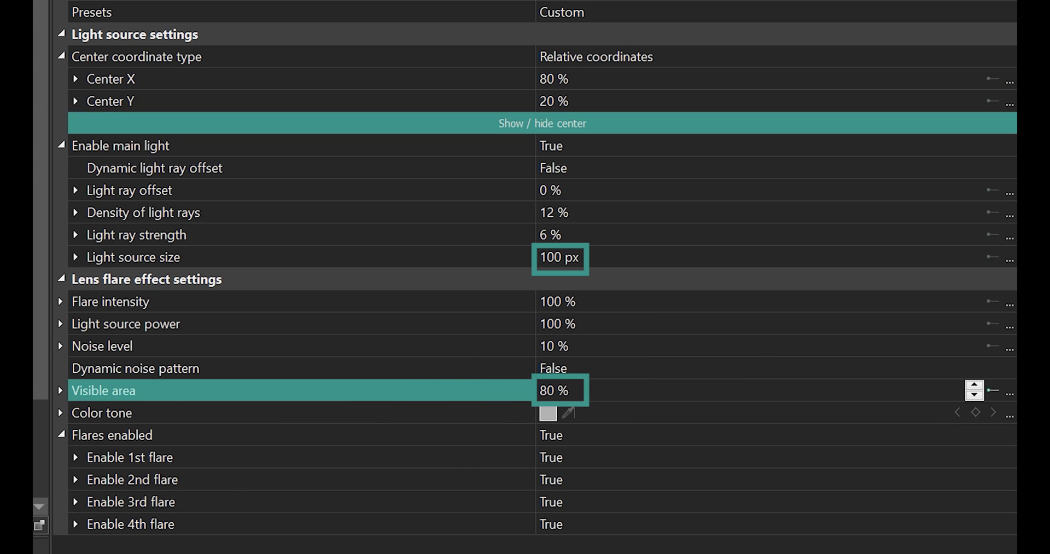
# Set the visible area of LensFlare 2 to 60%
pyautogui.click(755, 277)
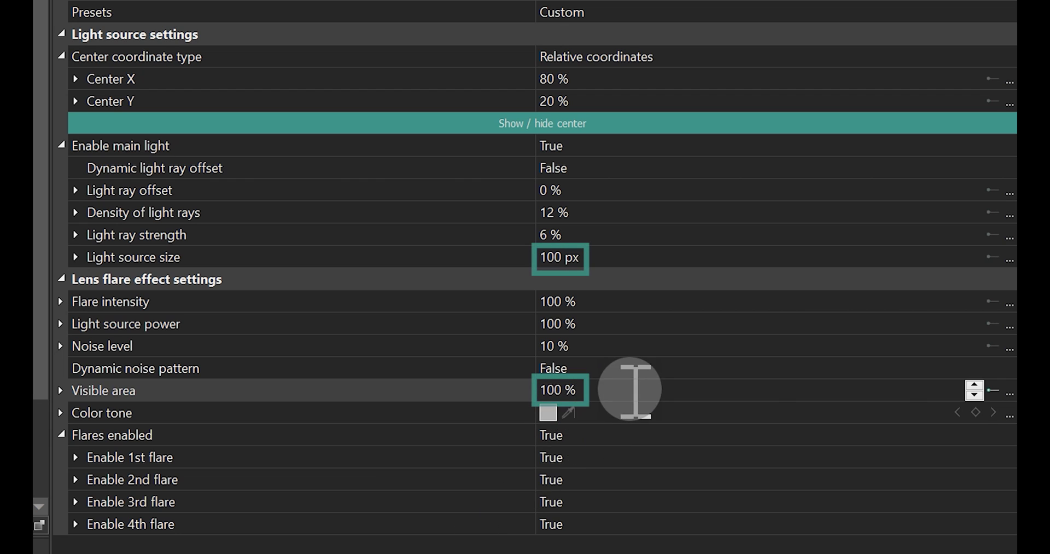
pyautogui.click(629, 389)
pyautogui.write('60')
pyautogui.click(296, 404)
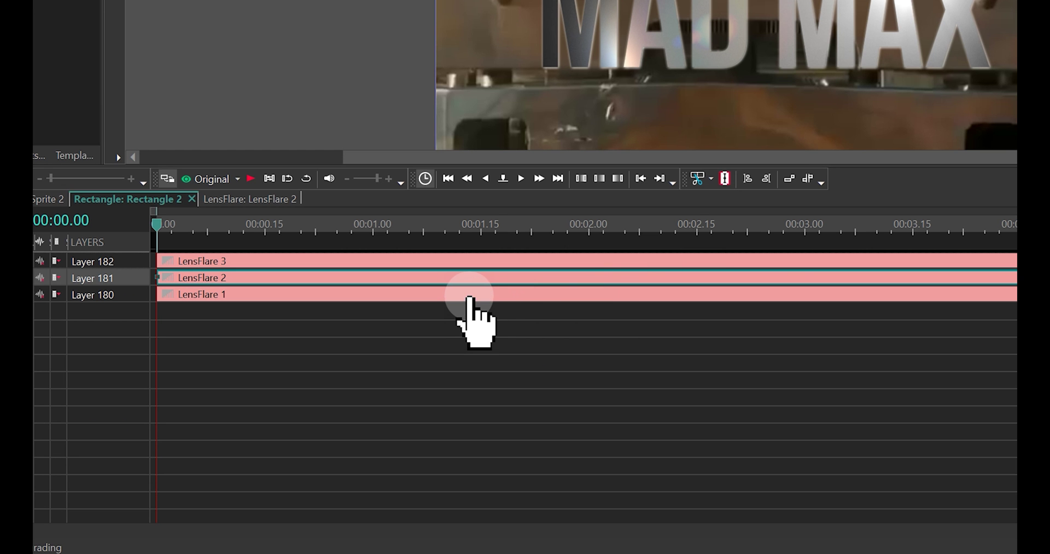
# Set LensFlare 1's light source size to 60 px and its visible area to 70%
pyautogui.click(469, 296)
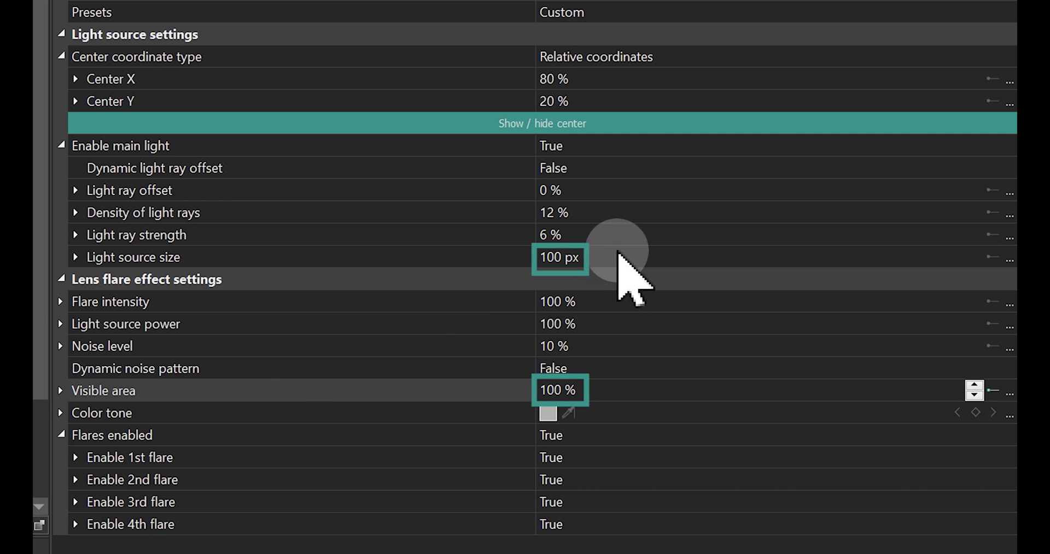
pyautogui.click(619, 253)
pyautogui.write('60')
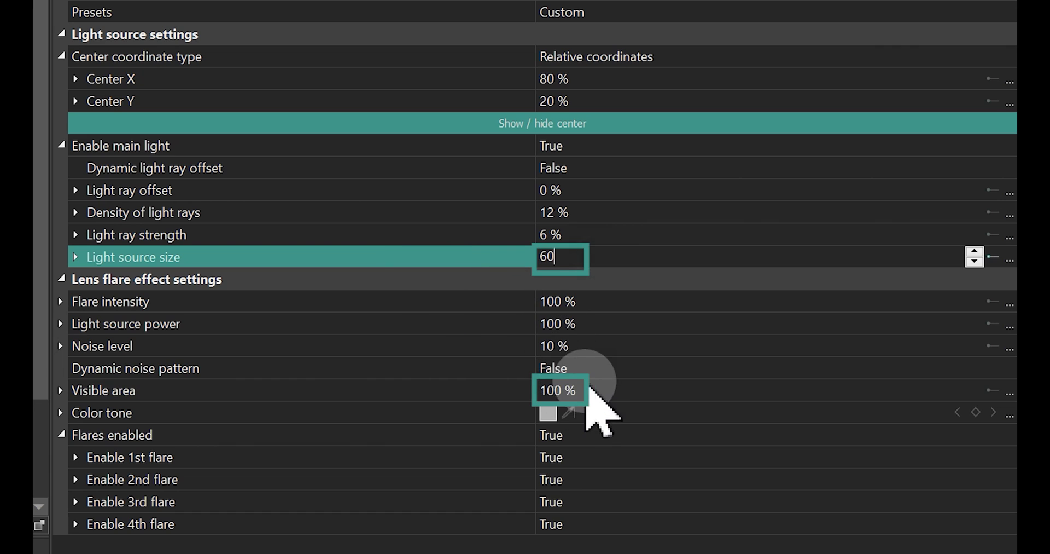
pyautogui.click(583, 389)
pyautogui.write('70')
pyautogui.click(402, 404)
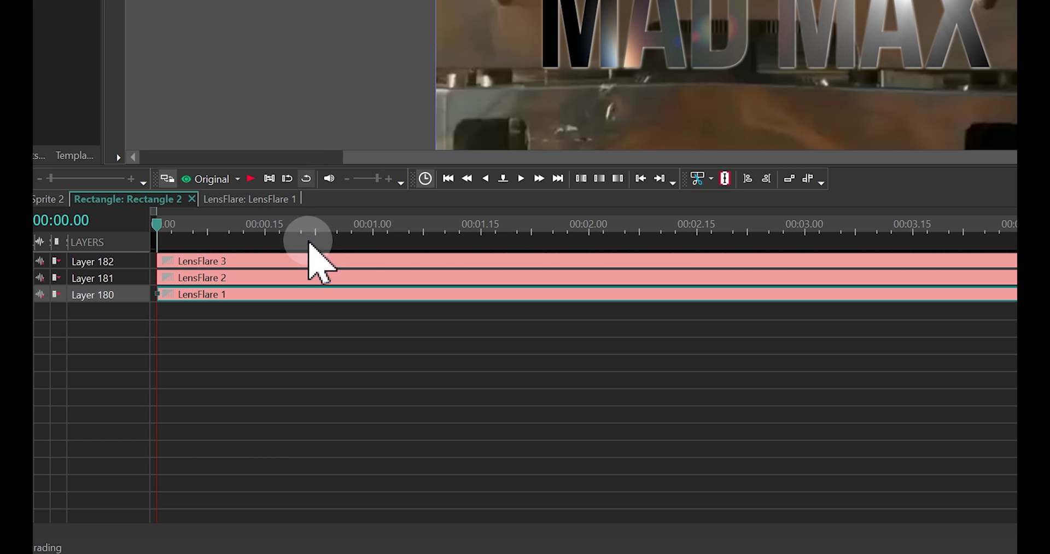
# Animate LensFlare 3's centre linearly from below the text (X about 37%, Y about 101%) to above it (X about 58%) at the end
pyautogui.click(196, 410)
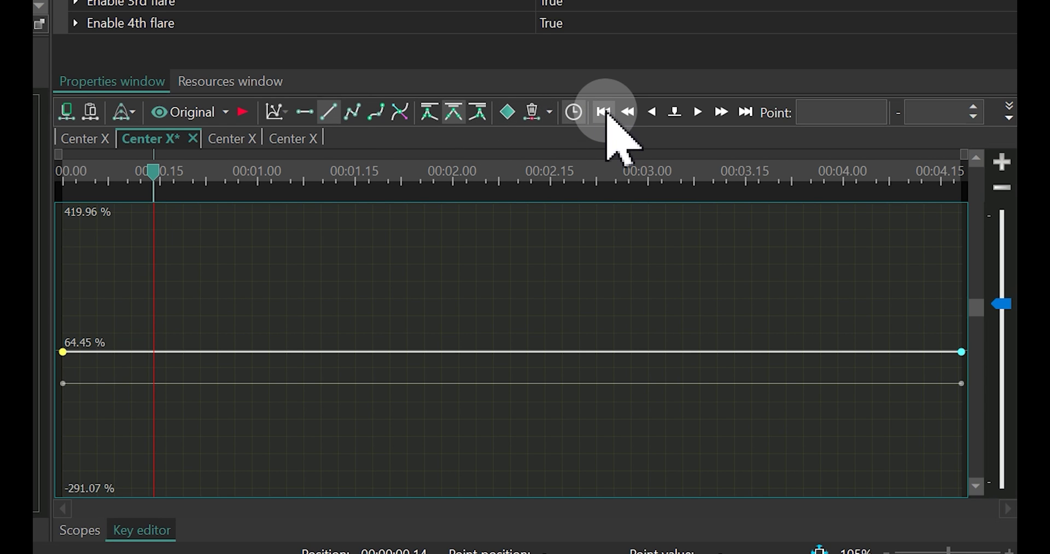
pyautogui.click(604, 111)
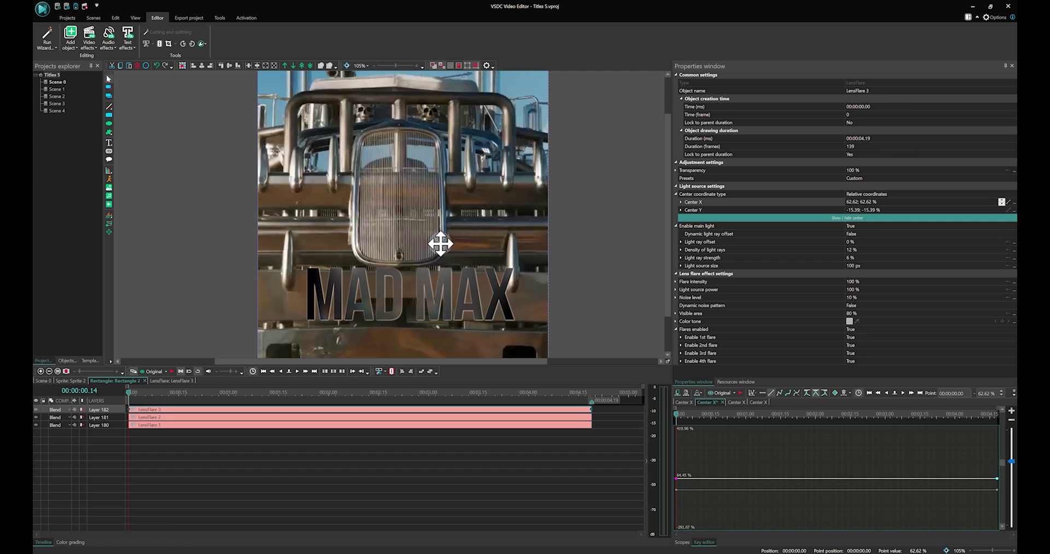
pyautogui.moveTo(441, 244); pyautogui.dragTo(381, 335)
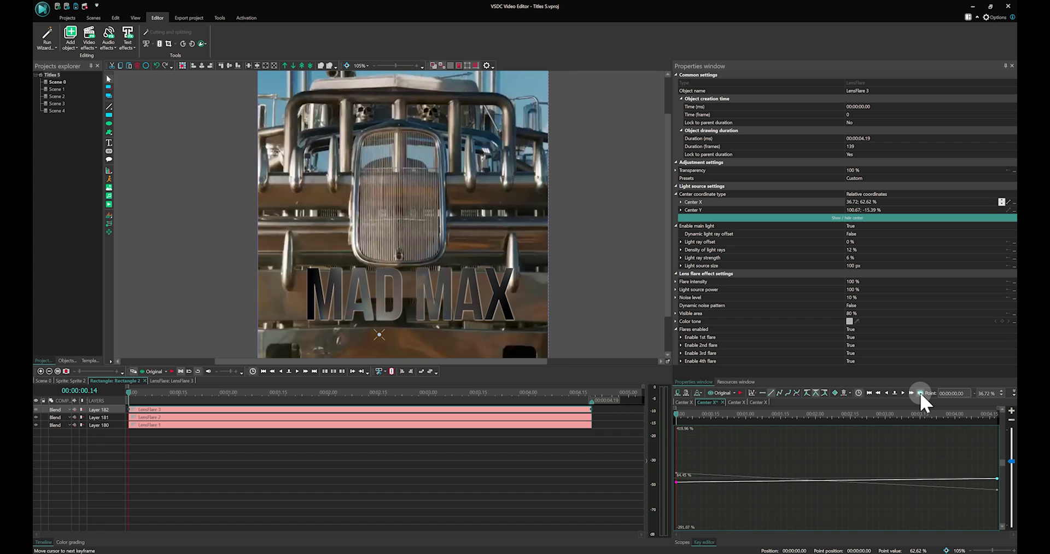
pyautogui.click(920, 393)
pyautogui.moveTo(439, 244)
pyautogui.mouseDown()
pyautogui.moveTo(424, 260)
pyautogui.moveTo(428, 247)
pyautogui.mouseUp()
# Animate LensFlare 2's centre linearly from below the text (X about 66%, Y about 103%) to X about 95%, Y about 28% at the end
pyautogui.click(239, 417)
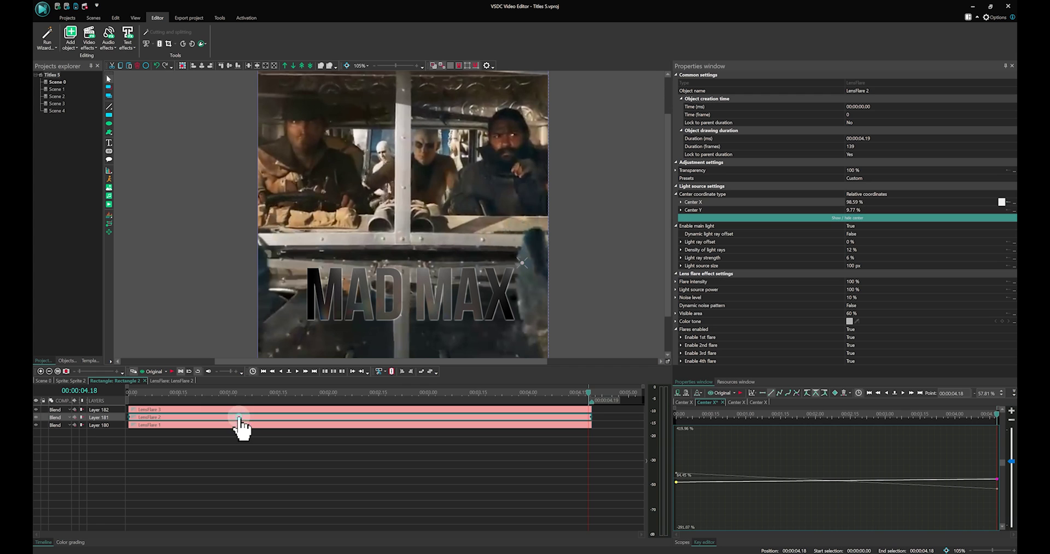
pyautogui.click(865, 392)
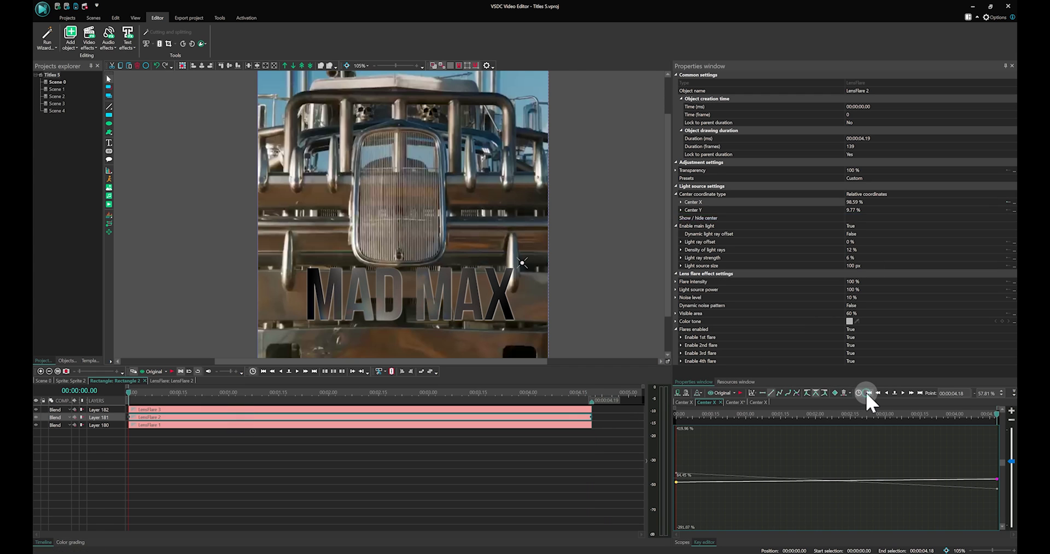
pyautogui.click(1014, 202)
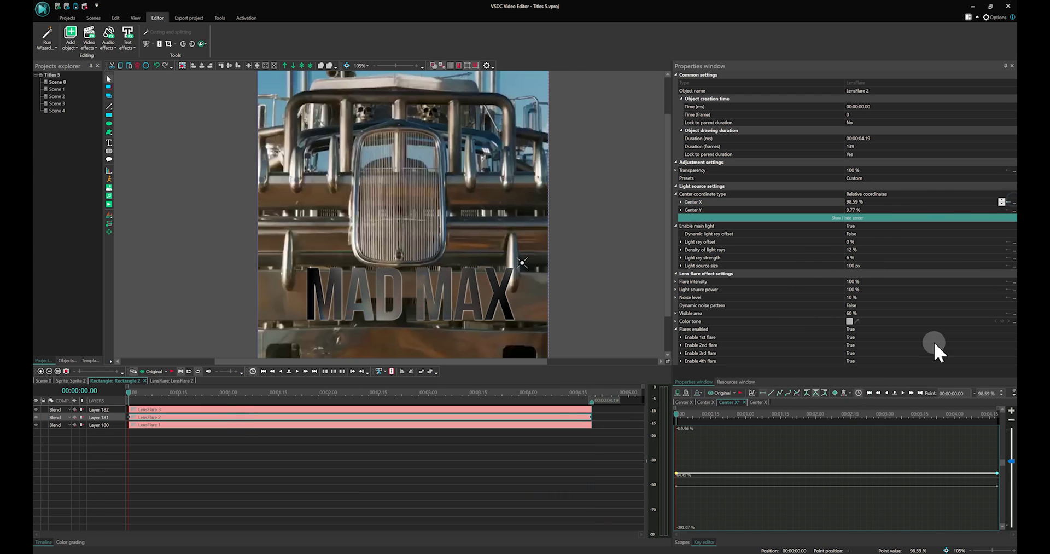
pyautogui.click(772, 392)
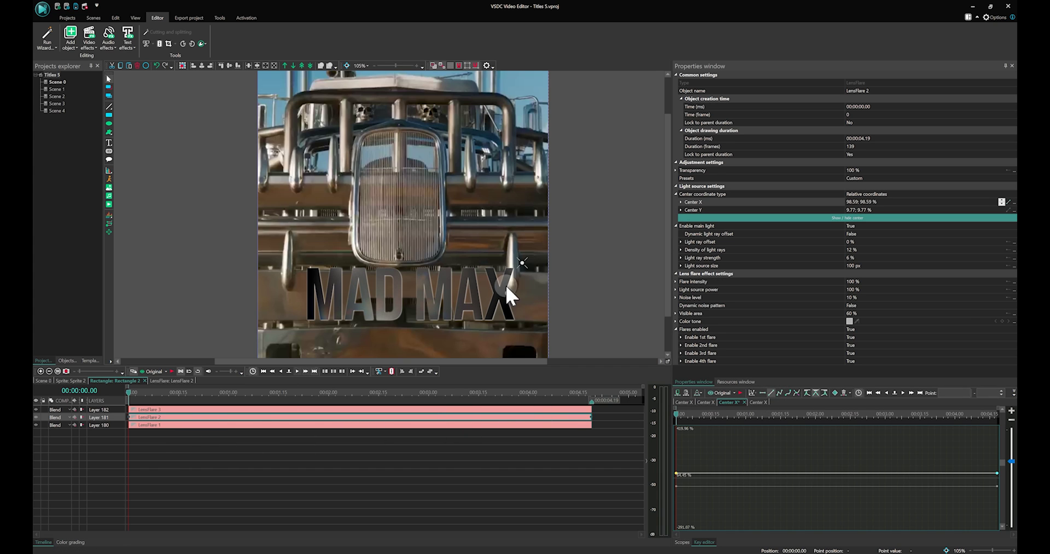
pyautogui.moveTo(522, 263); pyautogui.dragTo(447, 335)
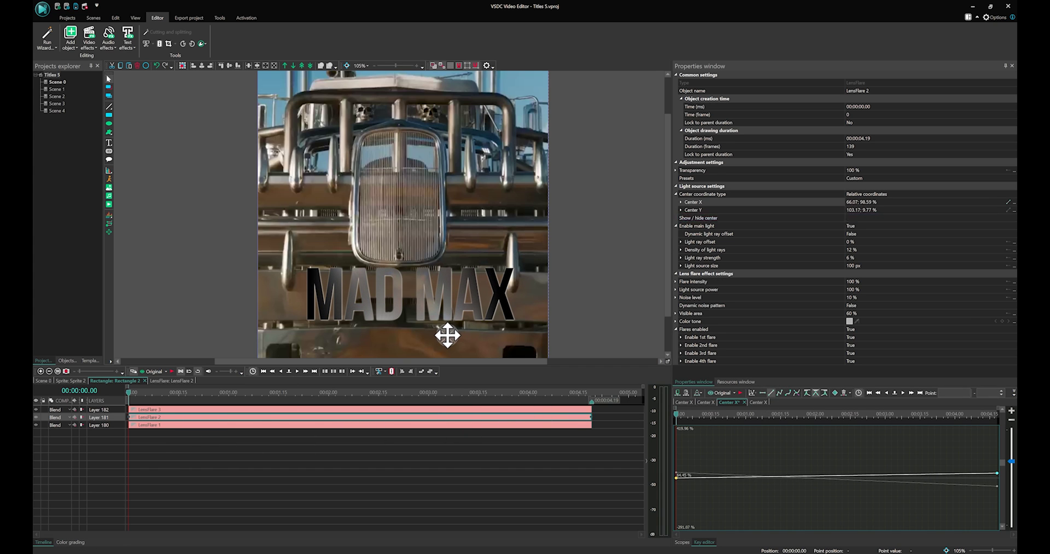
pyautogui.click(598, 343)
pyautogui.click(920, 392)
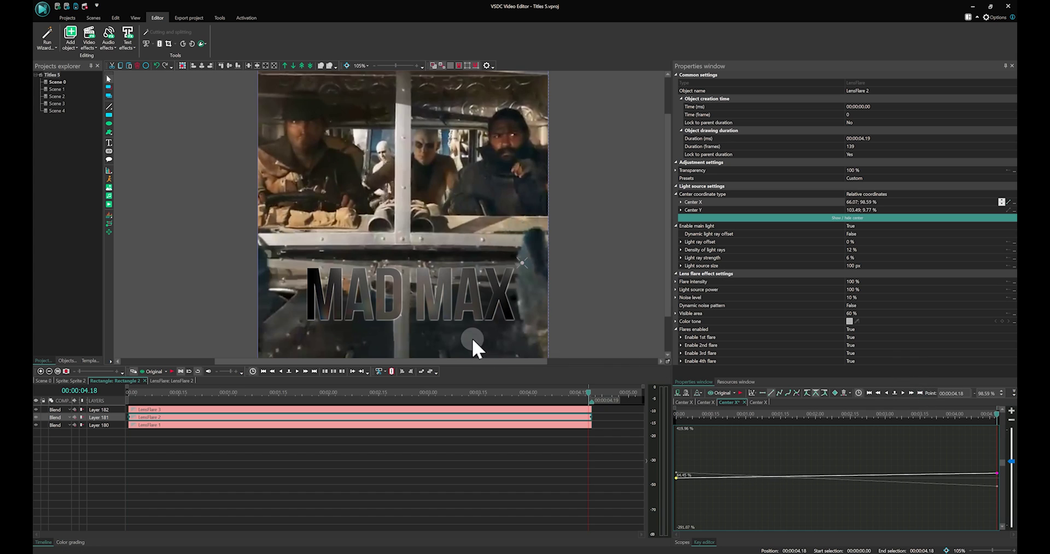
pyautogui.moveTo(523, 264); pyautogui.dragTo(518, 276)
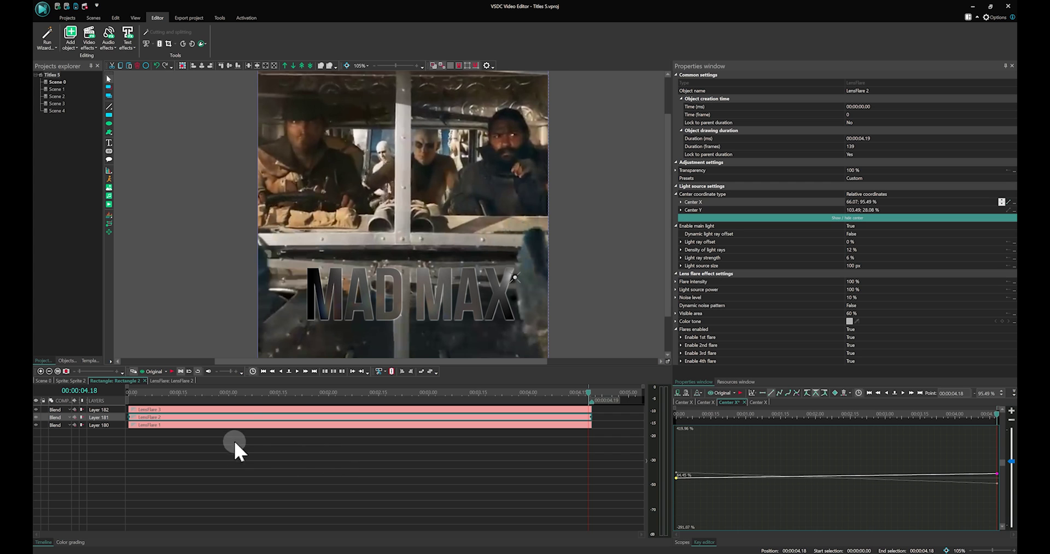
# Animate LensFlare 1's centre linearly from X about 1.4%, Y about 91% to X about 9%, Y about 8% at the end, and preview it
pyautogui.click(129, 395)
pyautogui.click(134, 425)
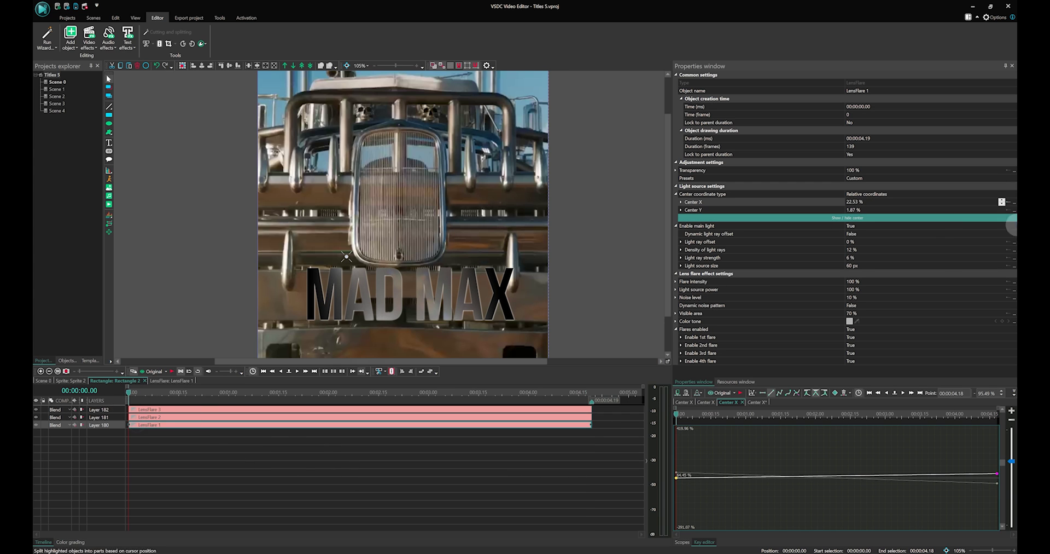
pyautogui.click(1001, 201)
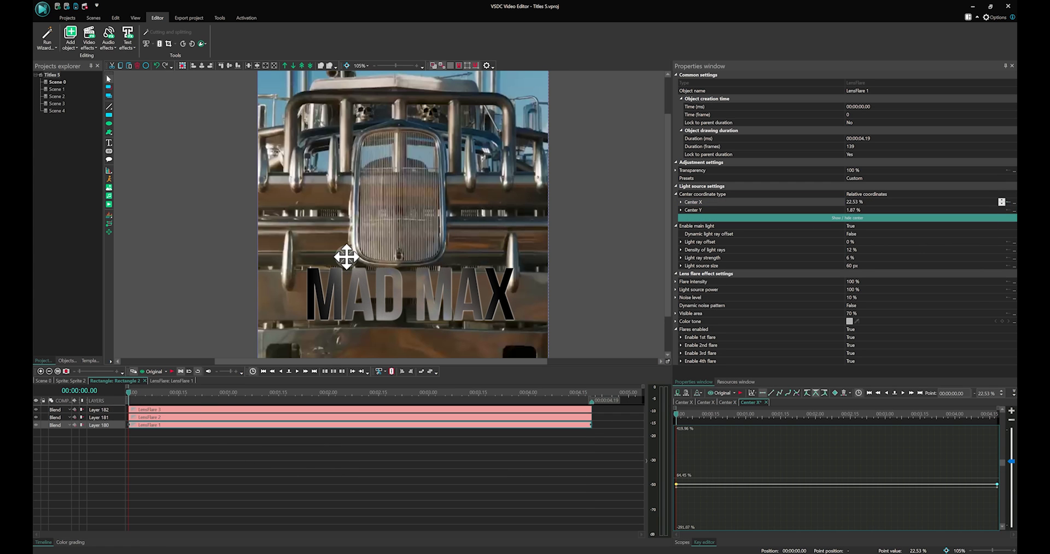
pyautogui.moveTo(346, 256); pyautogui.dragTo(298, 327)
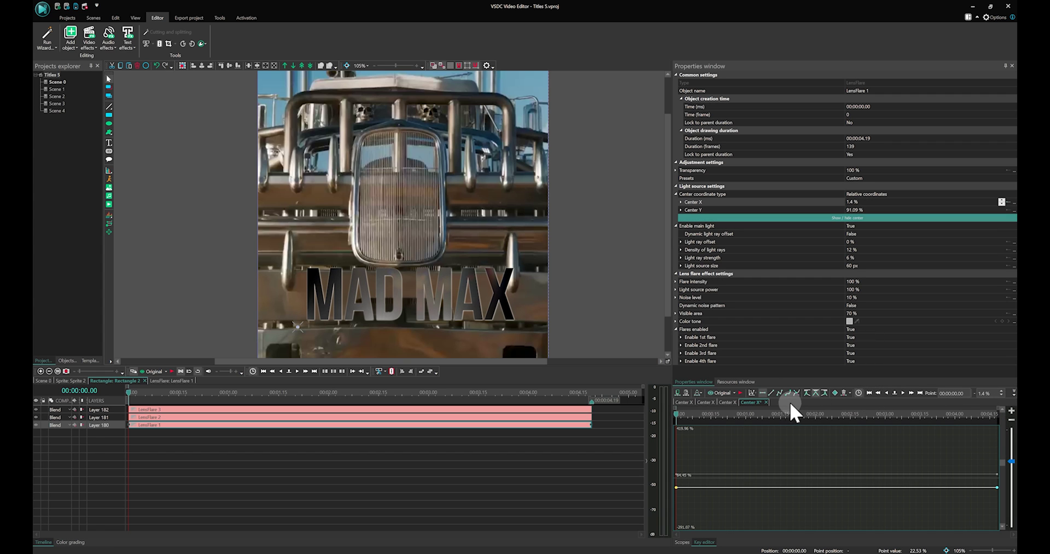
pyautogui.click(772, 393)
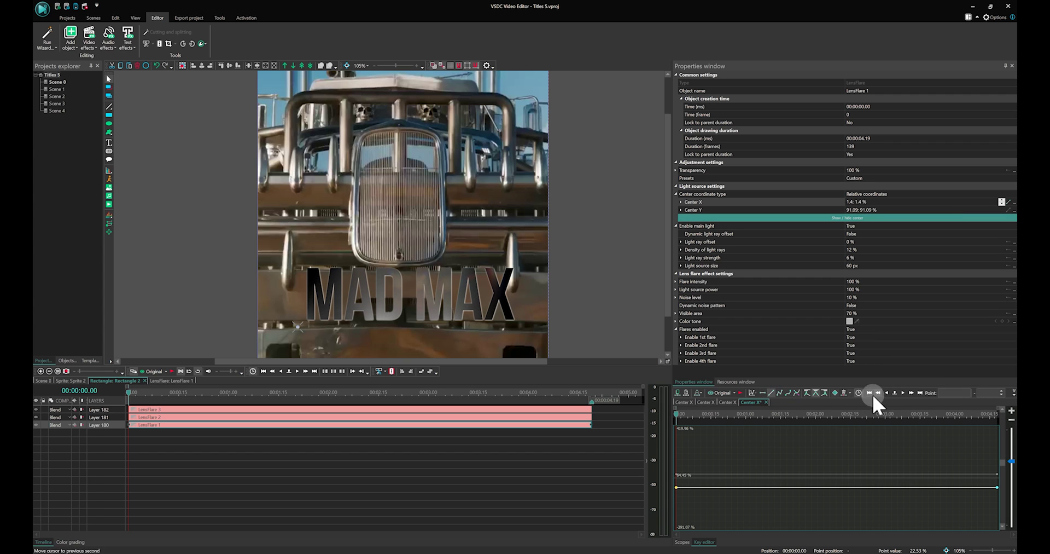
pyautogui.click(920, 393)
pyautogui.moveTo(297, 326); pyautogui.dragTo(314, 259)
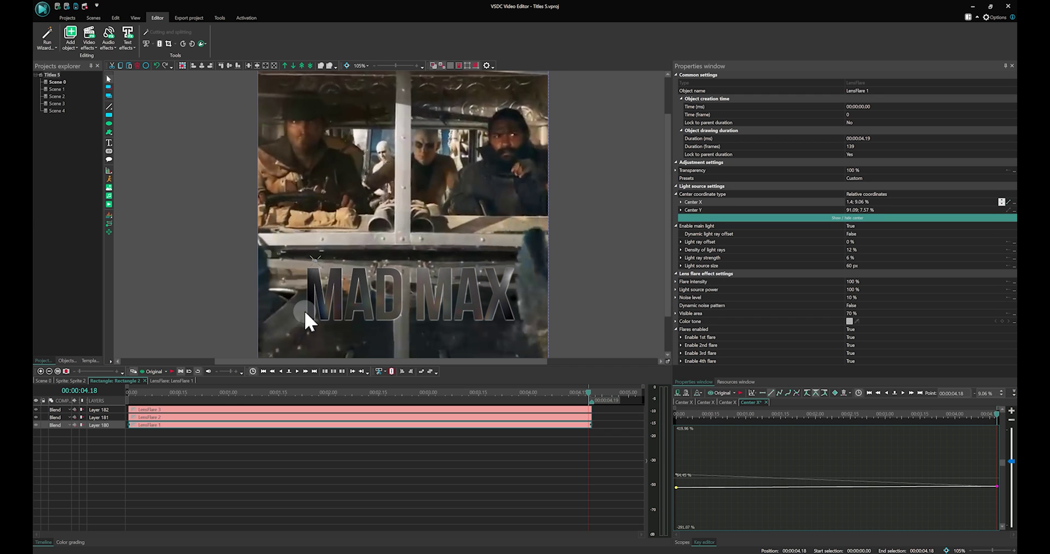
pyautogui.moveTo(139, 400); pyautogui.dragTo(115, 397)
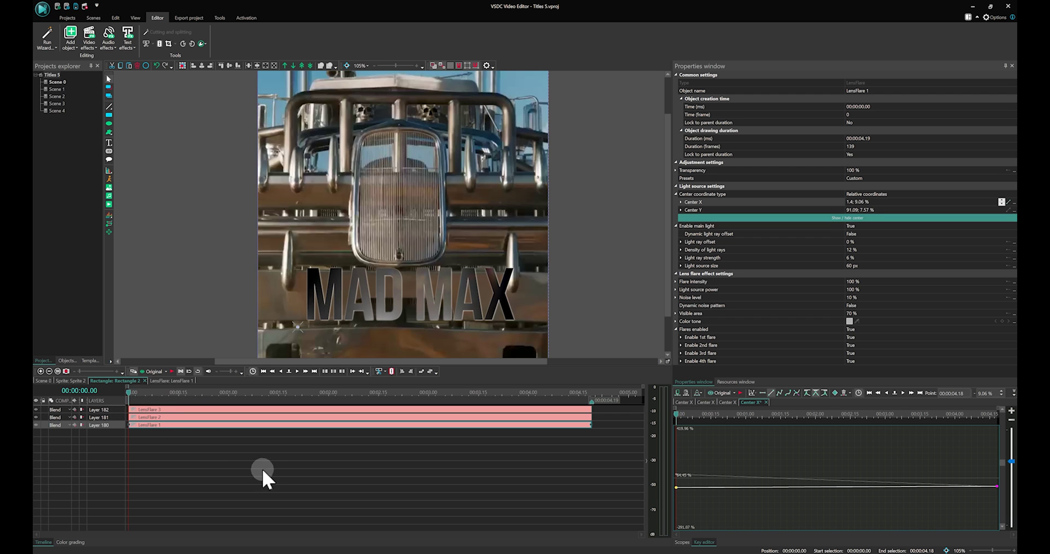
pyautogui.press('space')
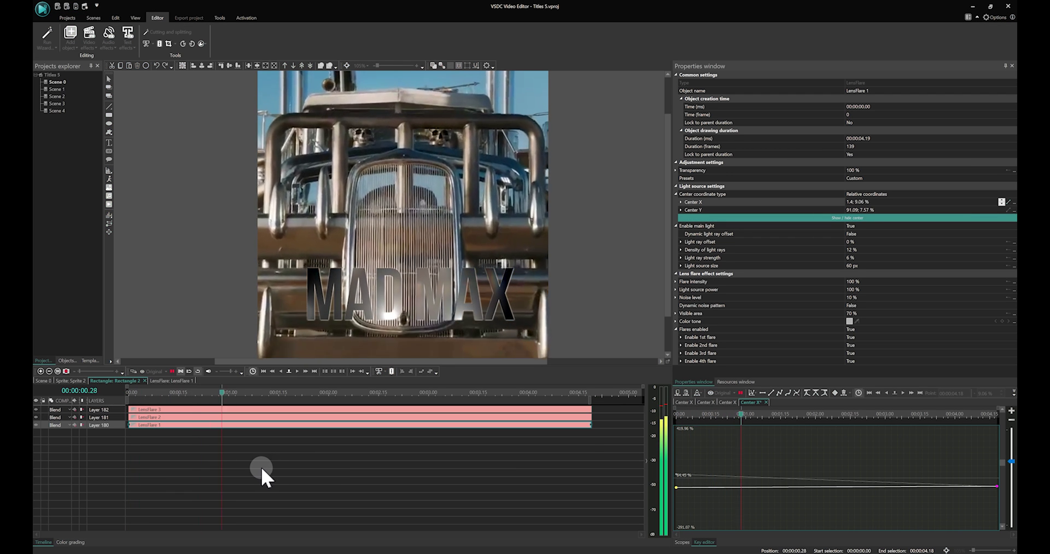
# Set LensFlare 2's visible area to 70%, source size to 50 px, ray density to 15%, and end centre to about X 97%, Y 46%
pyautogui.click(294, 417)
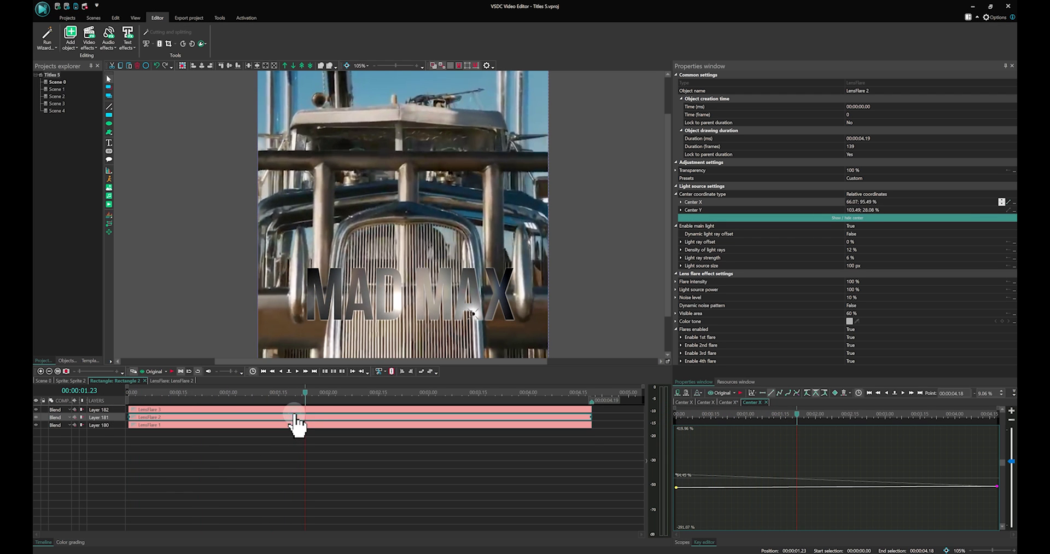
pyautogui.click(854, 312)
pyautogui.moveTo(868, 266); pyautogui.dragTo(841, 251)
pyautogui.click(913, 395)
pyautogui.moveTo(517, 278); pyautogui.dragTo(526, 288)
# Play the title animation from several points to examine how the lens flares travel across the MAD MAX text
pyautogui.click(130, 393)
pyautogui.press('space')
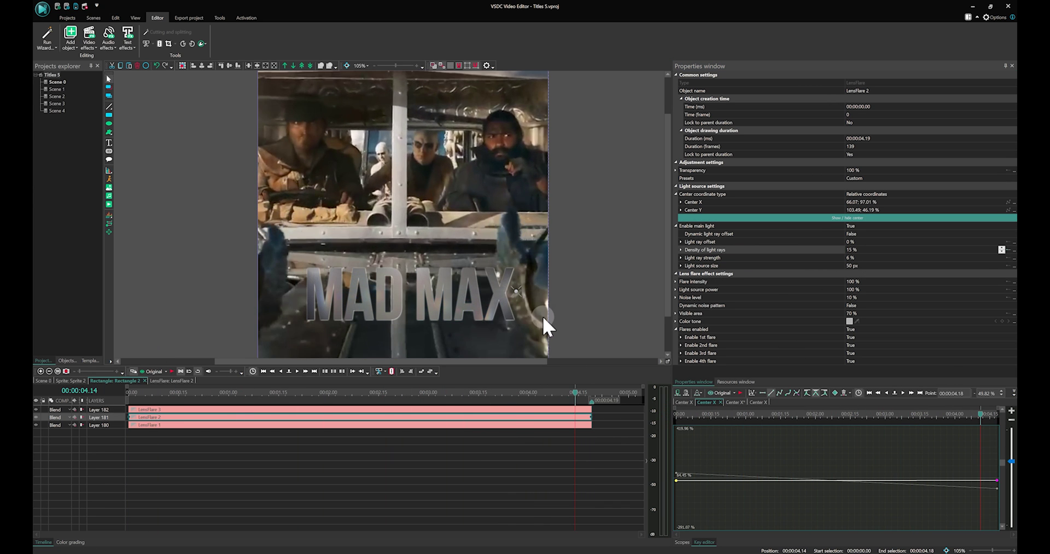
pyautogui.click(403, 392)
pyautogui.press('space')
pyautogui.press('space')
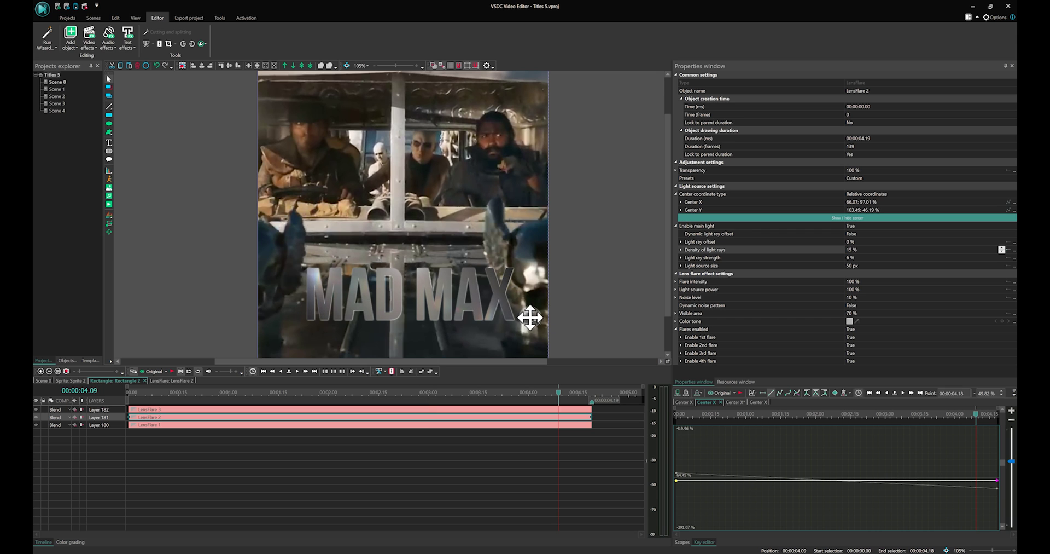
pyautogui.click(131, 393)
pyautogui.click(171, 371)
pyautogui.click(169, 369)
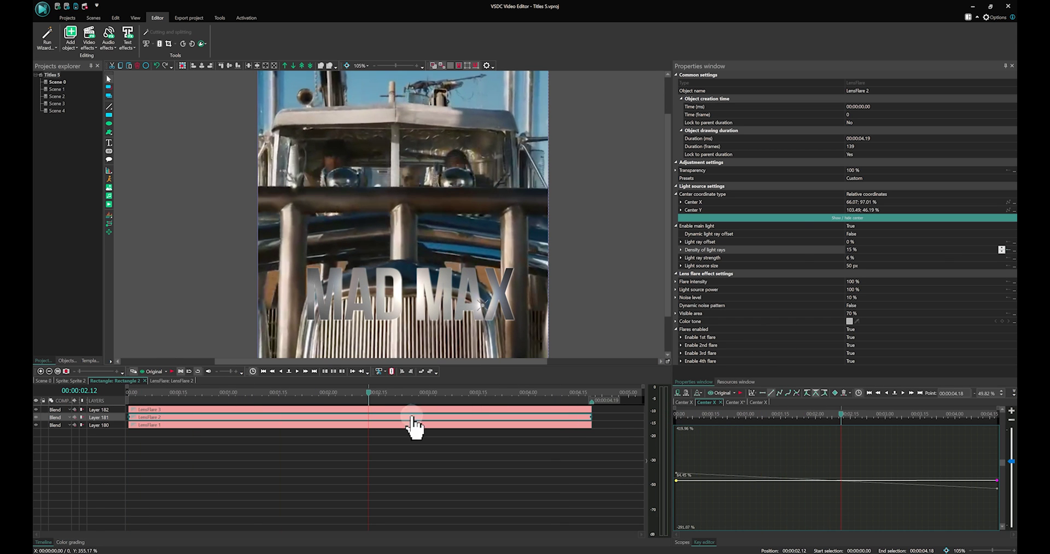
# Open LensFlare 2's centre keyframe curve and move its end position to X about 105%, Y about 81.5%
pyautogui.click(1015, 203)
pyautogui.doubleClick(976, 473)
pyautogui.doubleClick(927, 474)
pyautogui.click(903, 393)
pyautogui.click(284, 400)
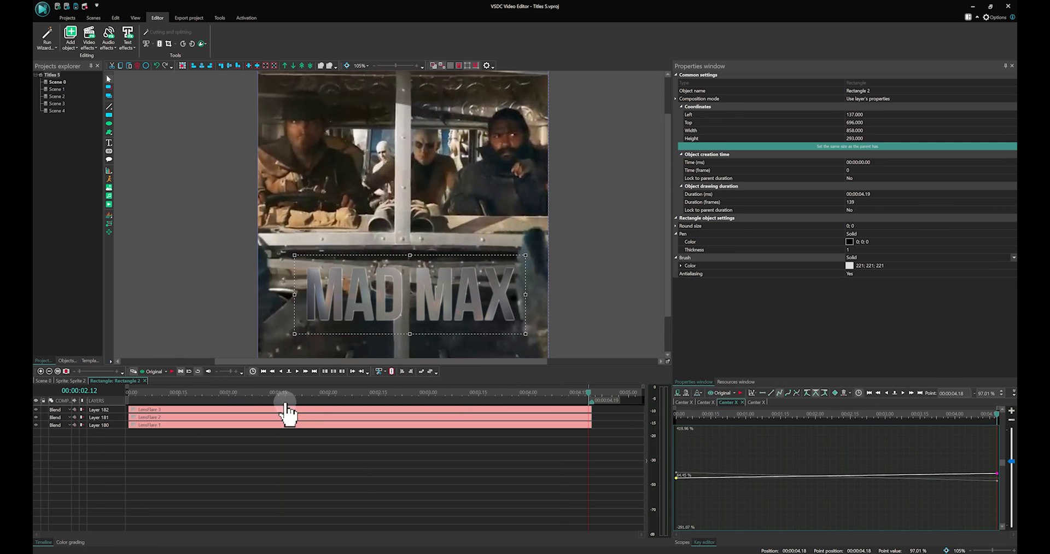
pyautogui.click(280, 416)
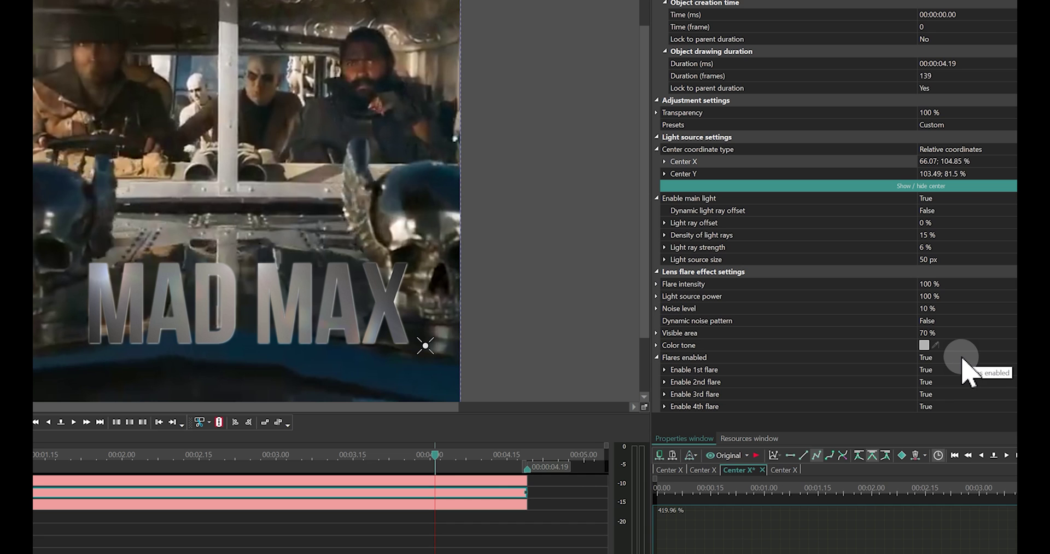
# Disable the secondary flares on LensFlare 2, LensFlare 3 and LensFlare 1, and preview the title
pyautogui.click(954, 358)
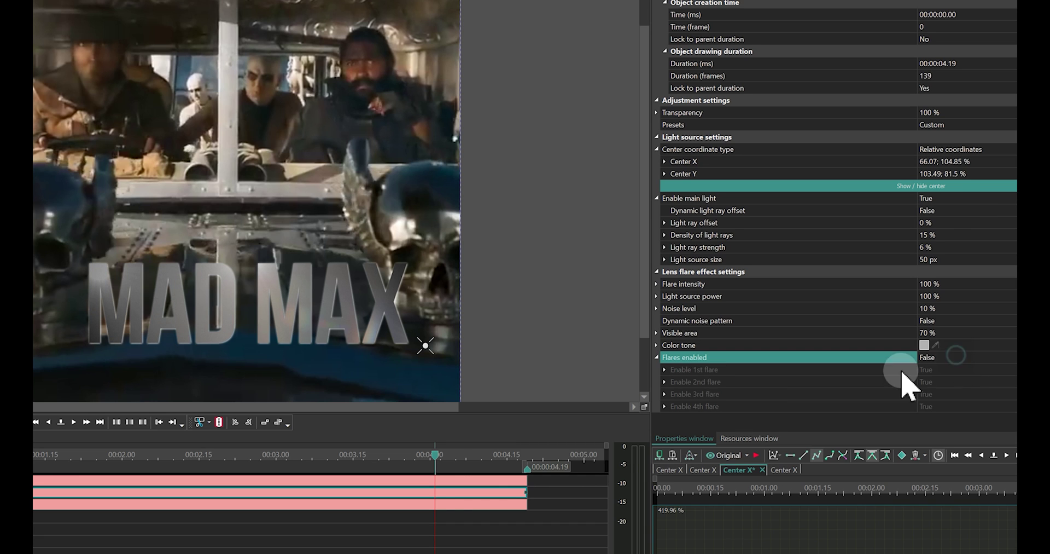
pyautogui.click(444, 481)
pyautogui.doubleClick(944, 358)
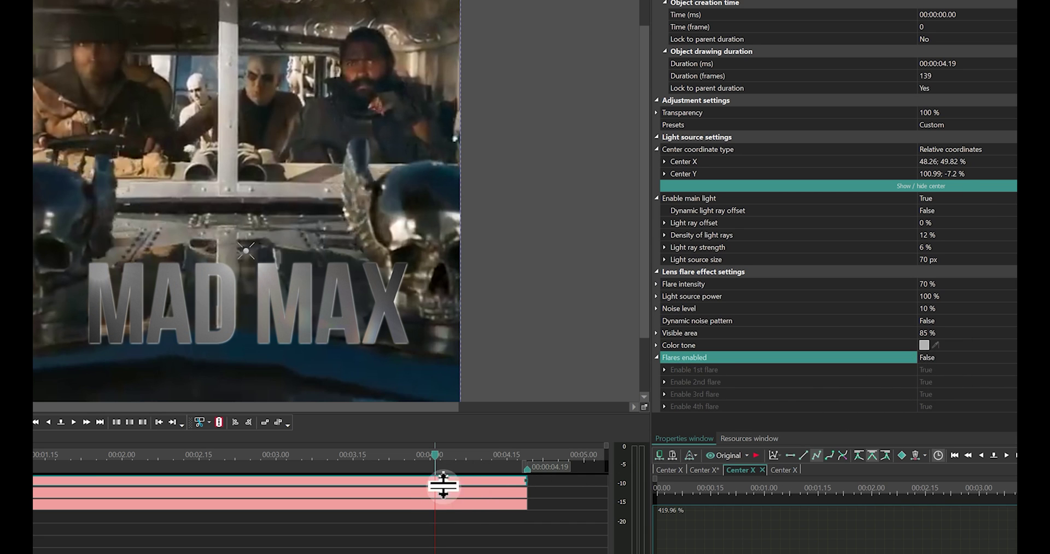
pyautogui.click(433, 502)
pyautogui.click(942, 357)
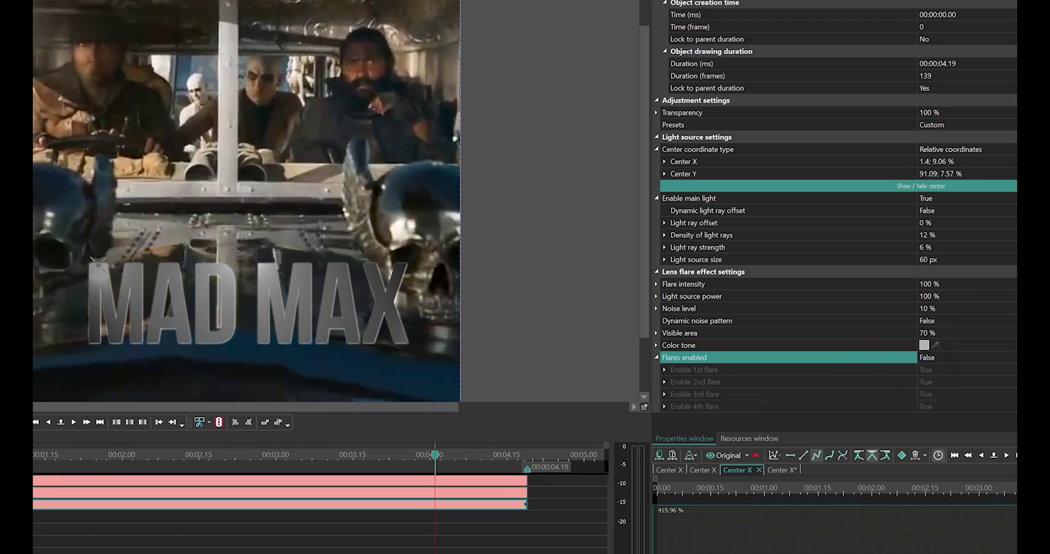
pyautogui.press('space')
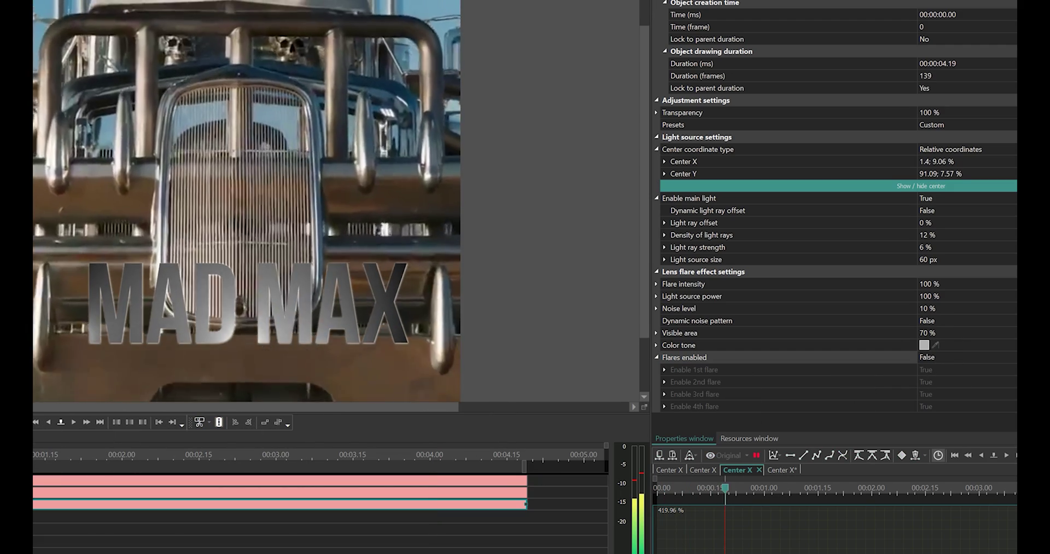